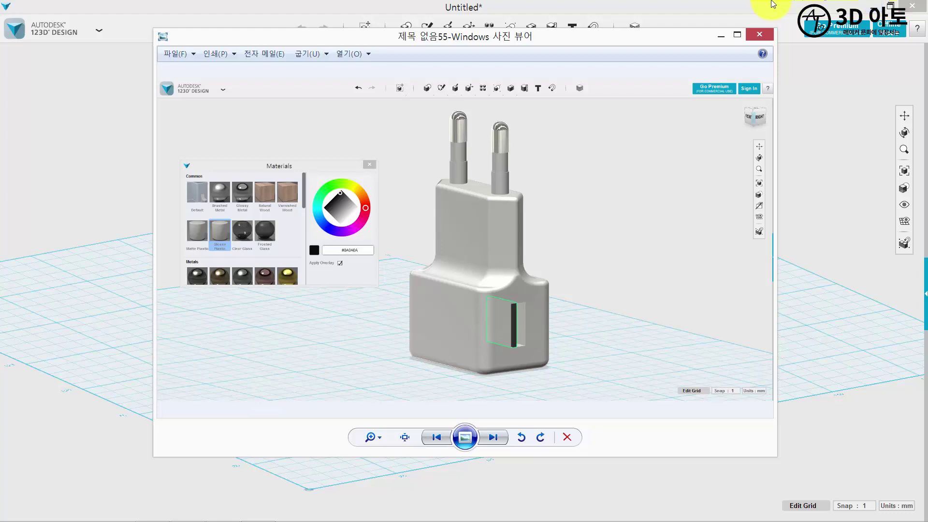
# Step: Sketch a rectangle 30 mm wide and 20 mm high on the grid, with its upper-left corner at 100, 125
pyautogui.click(773, 4)
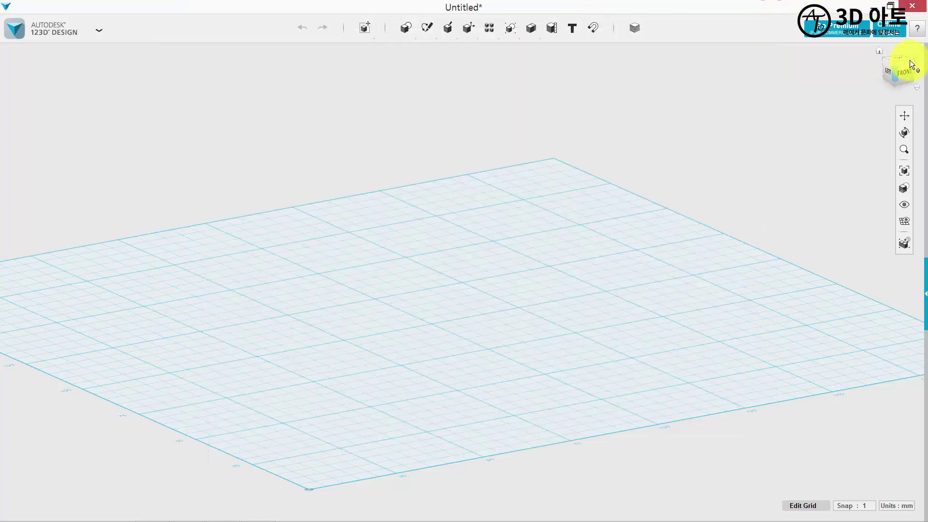
pyautogui.click(897, 59)
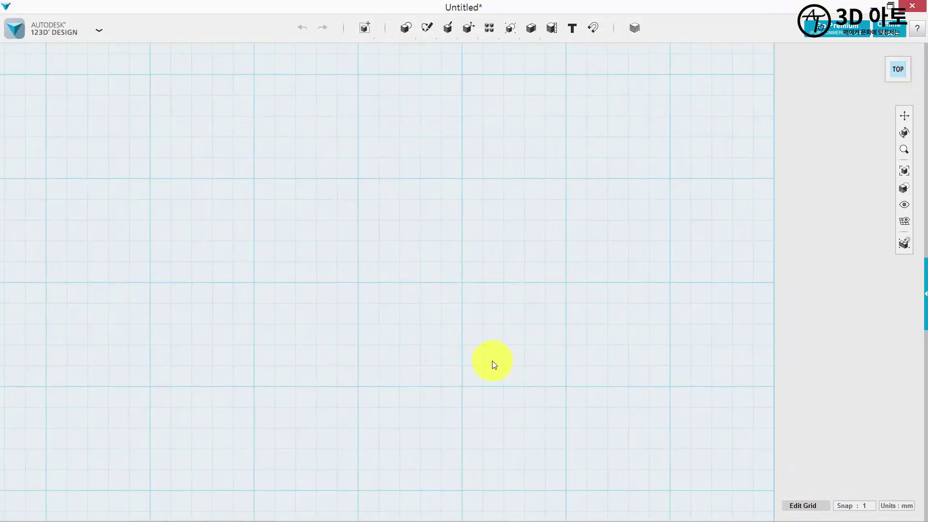
pyautogui.moveTo(433, 31)
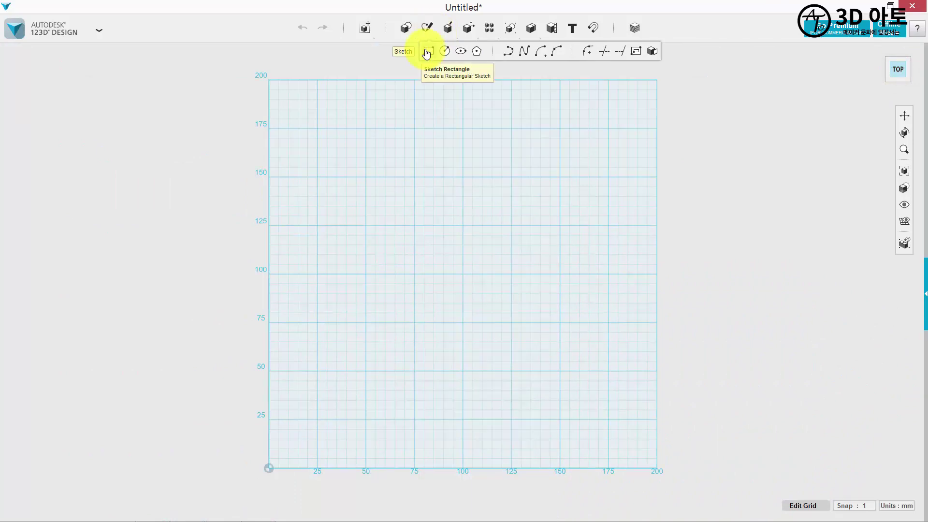
pyautogui.click(427, 52)
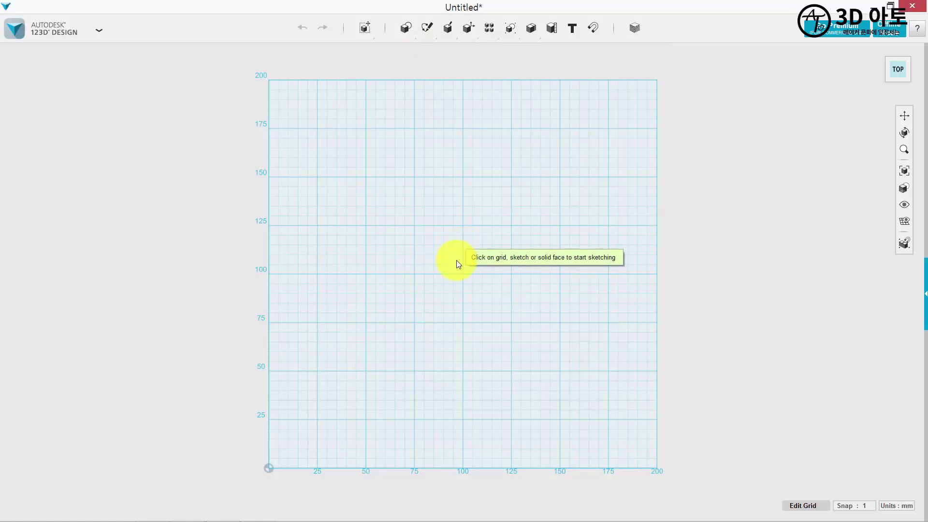
pyautogui.click(457, 245)
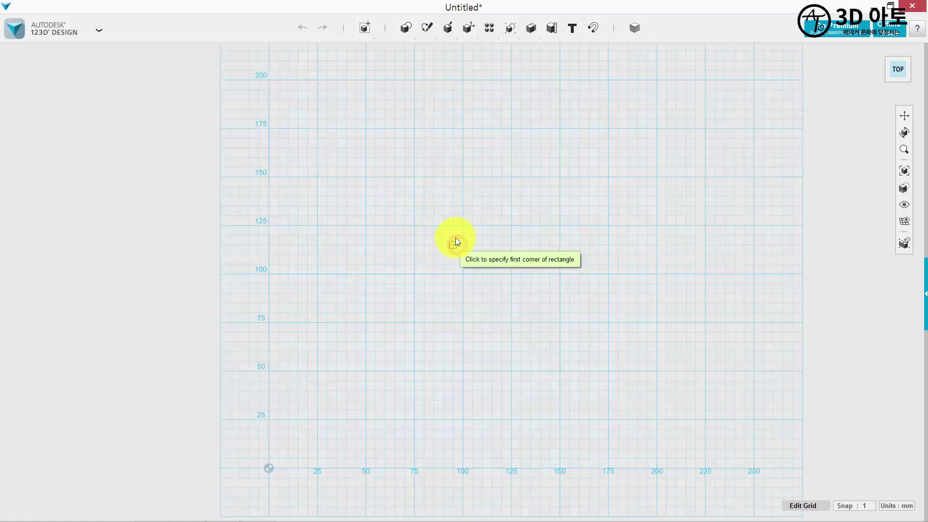
pyautogui.click(462, 226)
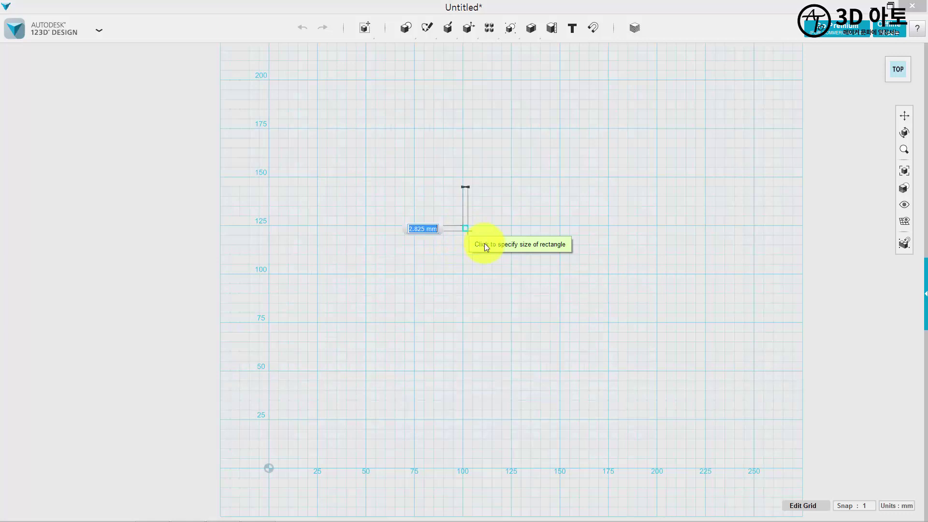
pyautogui.write('2')
pyautogui.press('BackSpace')
pyautogui.write('30')
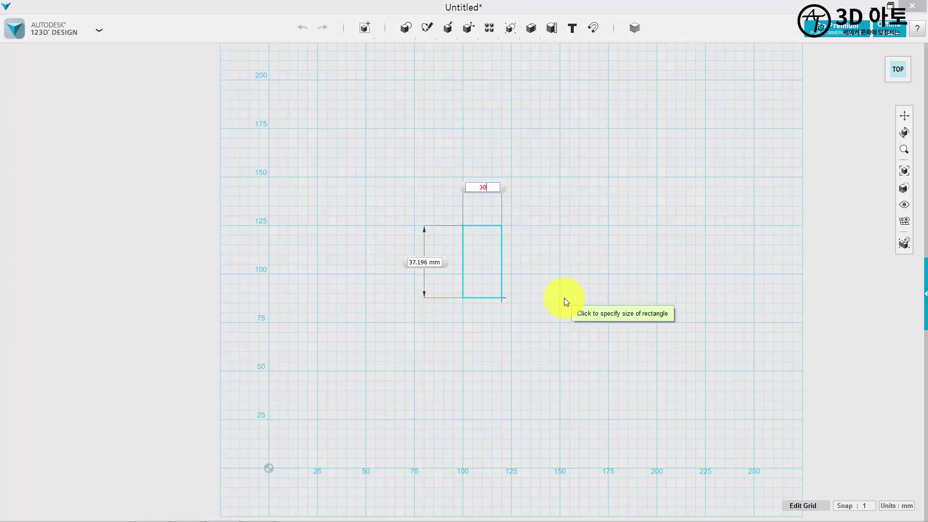
pyautogui.press('Tab')
pyautogui.write('20')
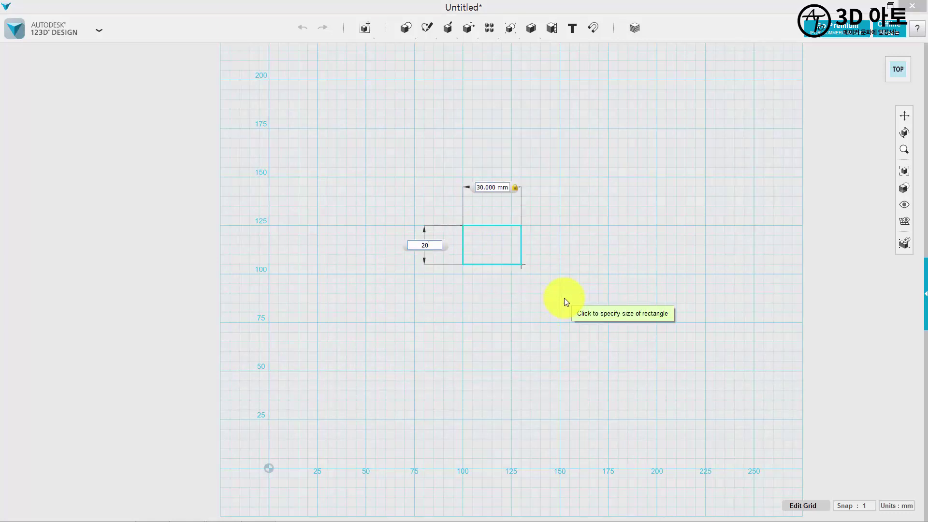
pyautogui.press('Tab')
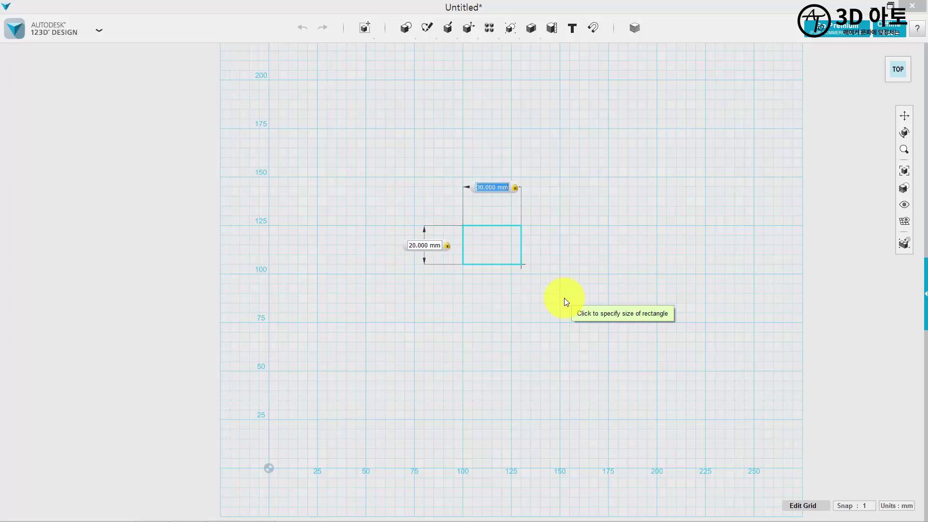
pyautogui.press('Return')
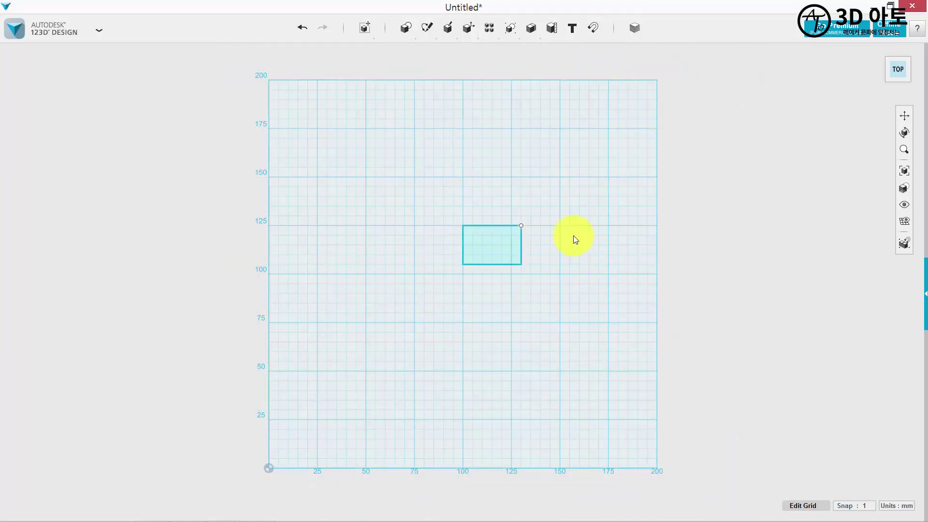
# Step: Fillet the upper-left corner of the rectangle sketch with a radius of 3 mm
pyautogui.scroll(5, 611, 226)
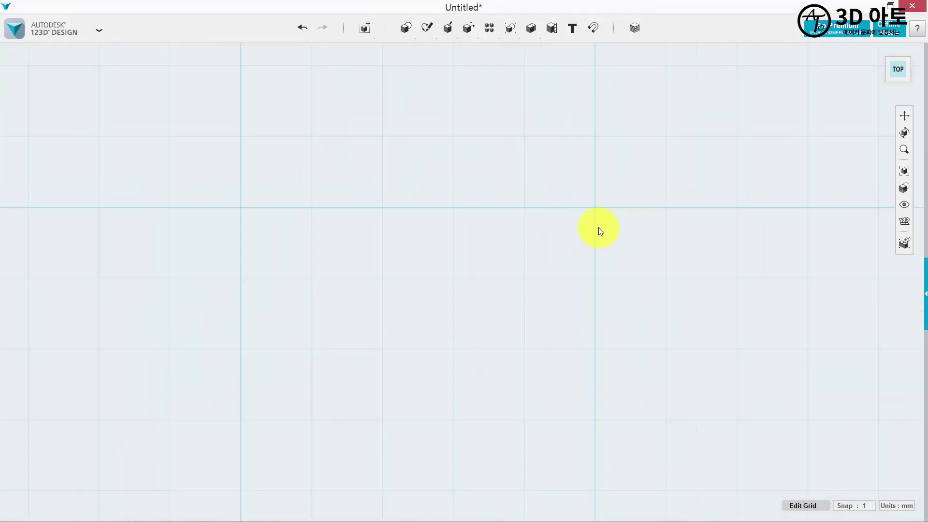
pyautogui.scroll(-2, 599, 228)
pyautogui.moveTo(682, 222); pyautogui.dragTo(669, 222, button='middle')
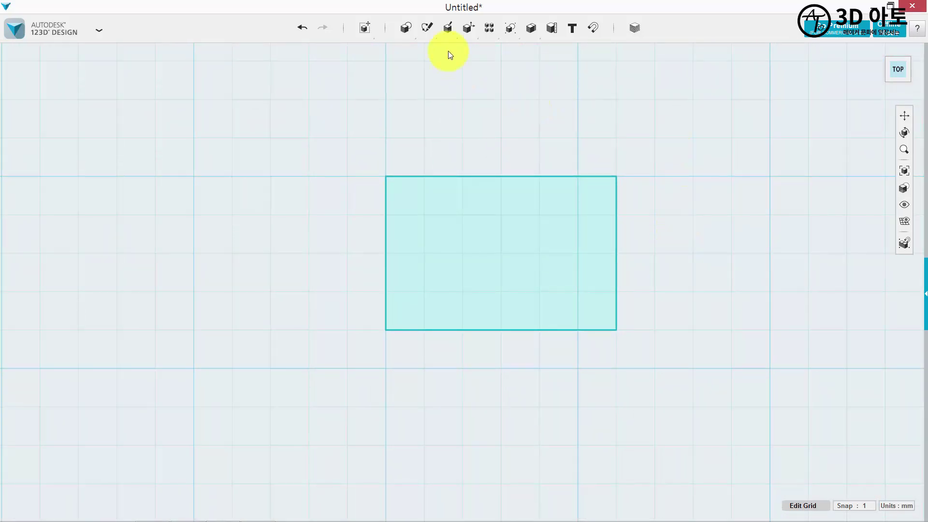
pyautogui.moveTo(427, 28)
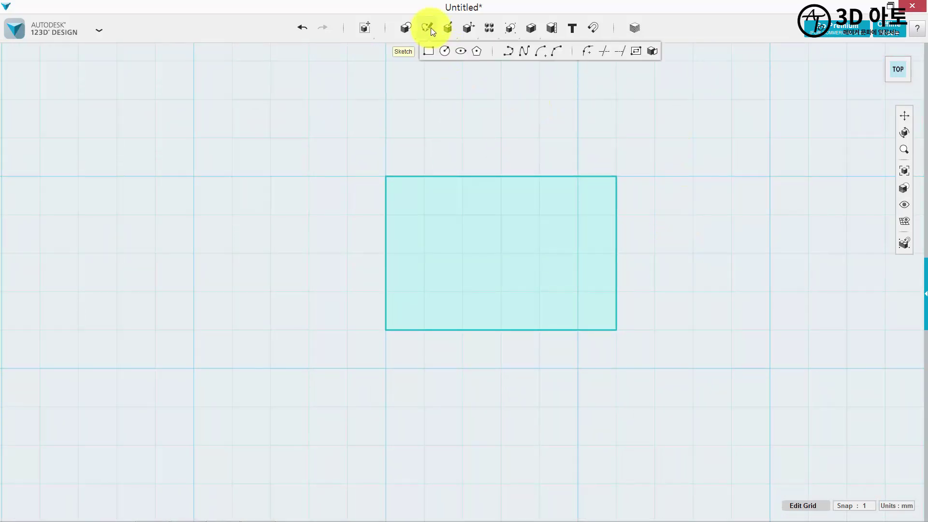
pyautogui.click(585, 52)
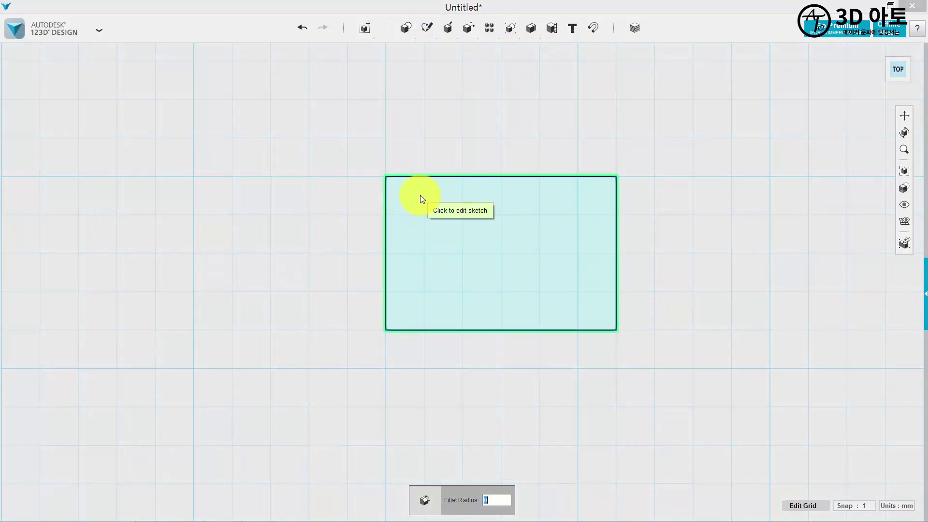
pyautogui.click(452, 222)
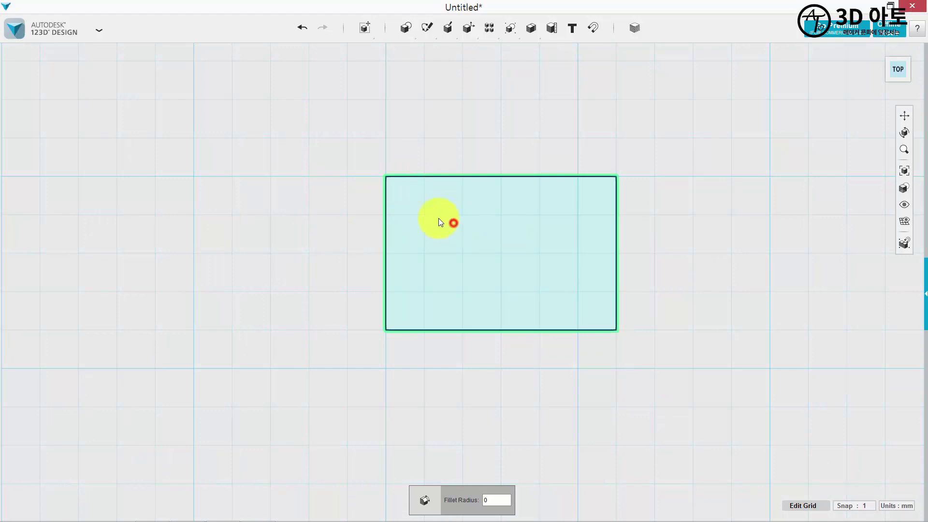
pyautogui.click(420, 177)
pyautogui.click(464, 178)
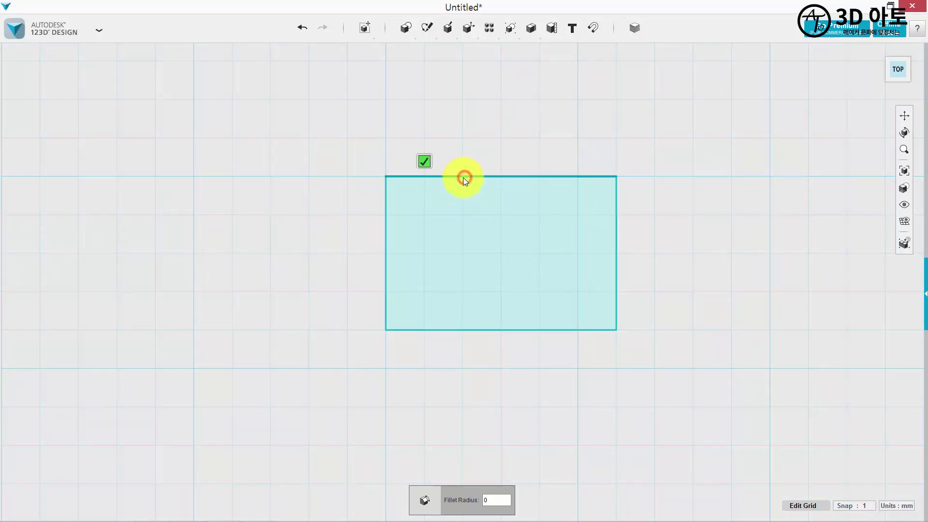
pyautogui.click(384, 230)
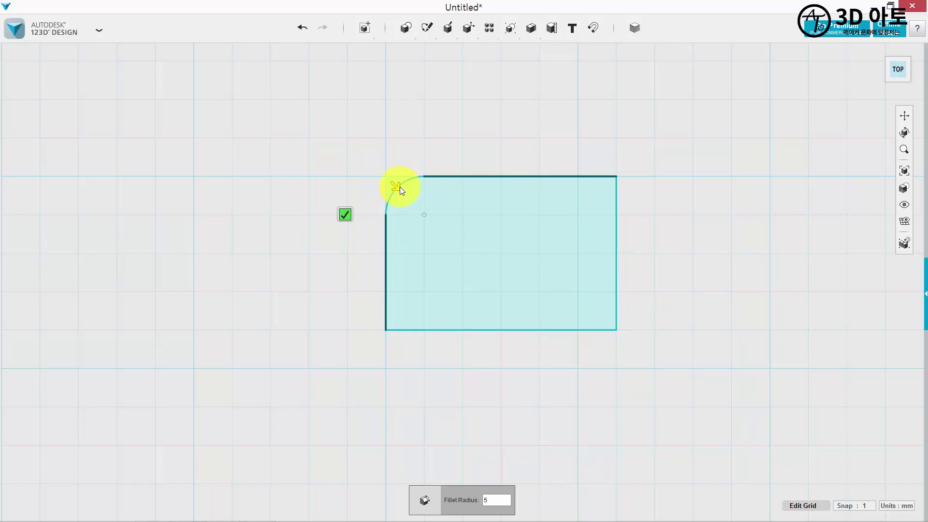
pyautogui.doubleClick(496, 500)
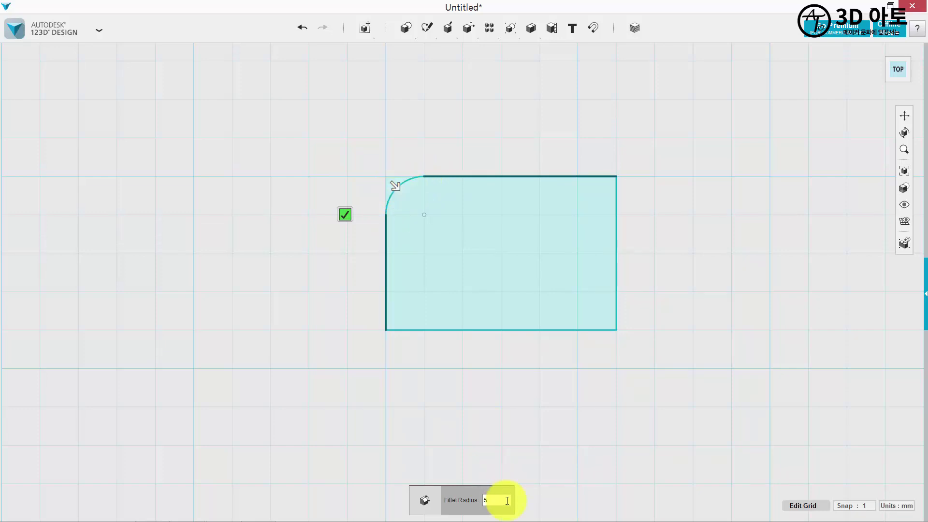
pyautogui.write('3')
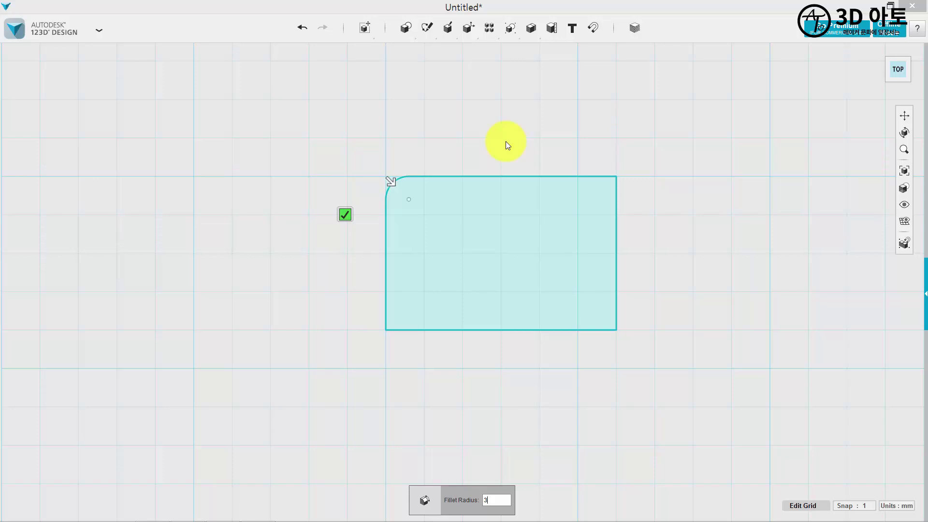
pyautogui.click(506, 141)
# Step: Fillet the upper-right corner of the rectangle sketch with a radius of 3 mm
pyautogui.moveTo(430, 33)
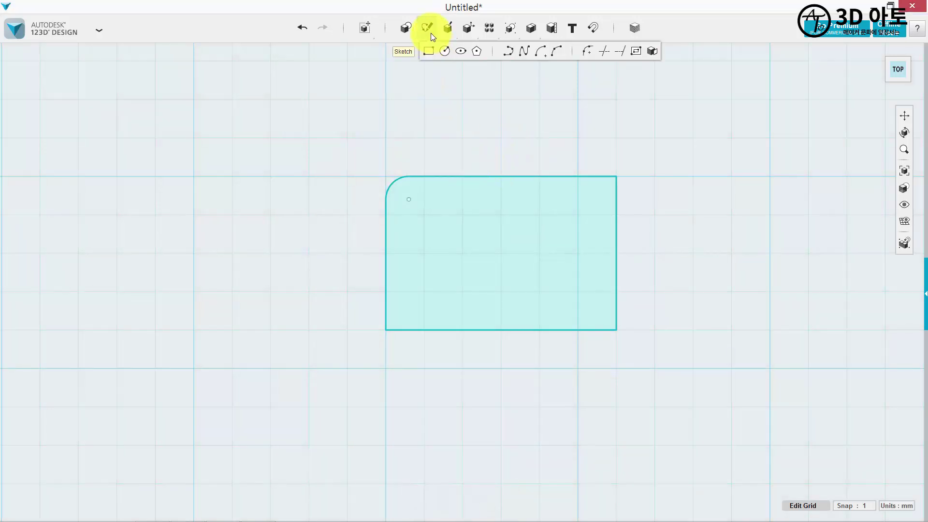
pyautogui.click(585, 50)
pyautogui.click(563, 251)
pyautogui.click(592, 178)
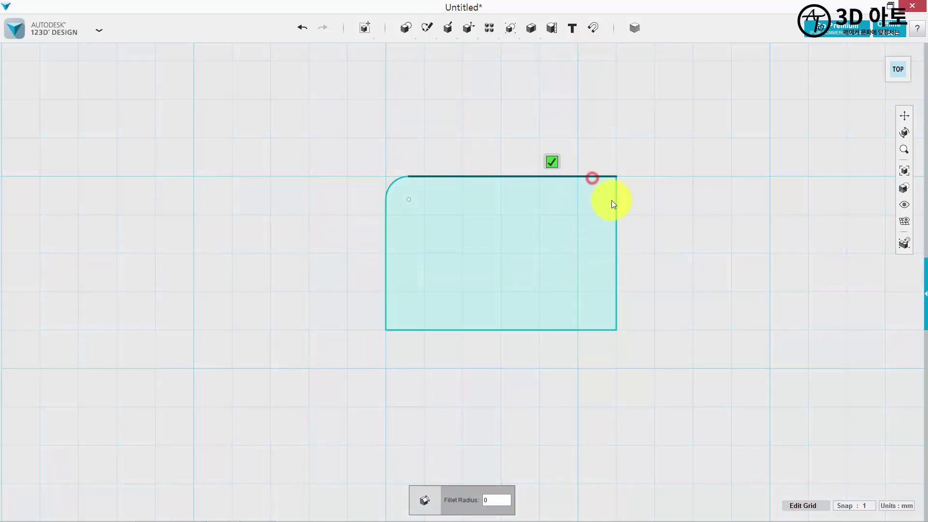
pyautogui.click(616, 211)
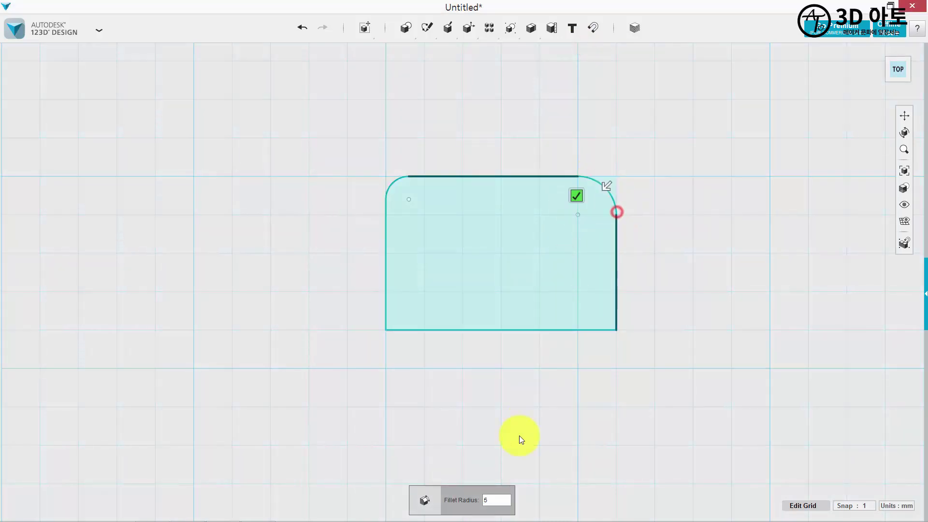
pyautogui.click(498, 500)
pyautogui.write('3')
pyautogui.click(575, 197)
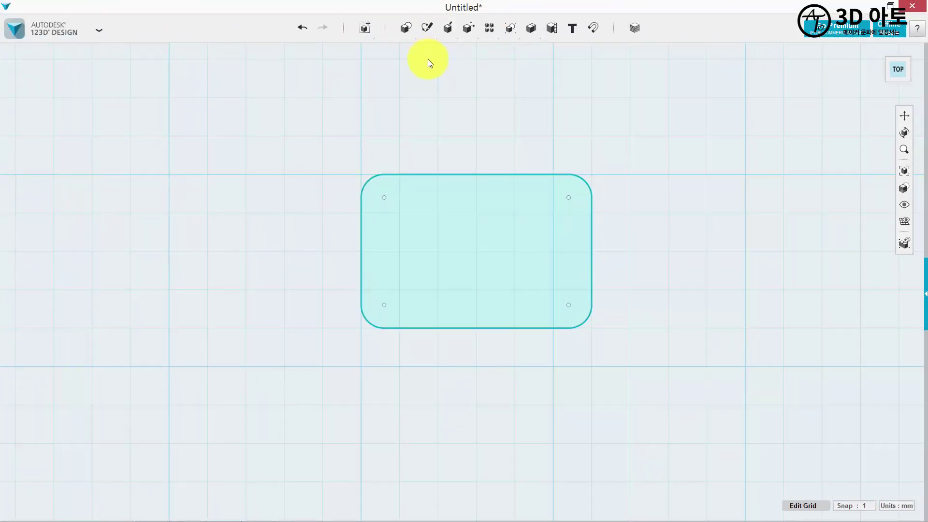
# Step: Extrude the rounded rectangle sketch 20 mm into a solid block
pyautogui.moveTo(453, 27)
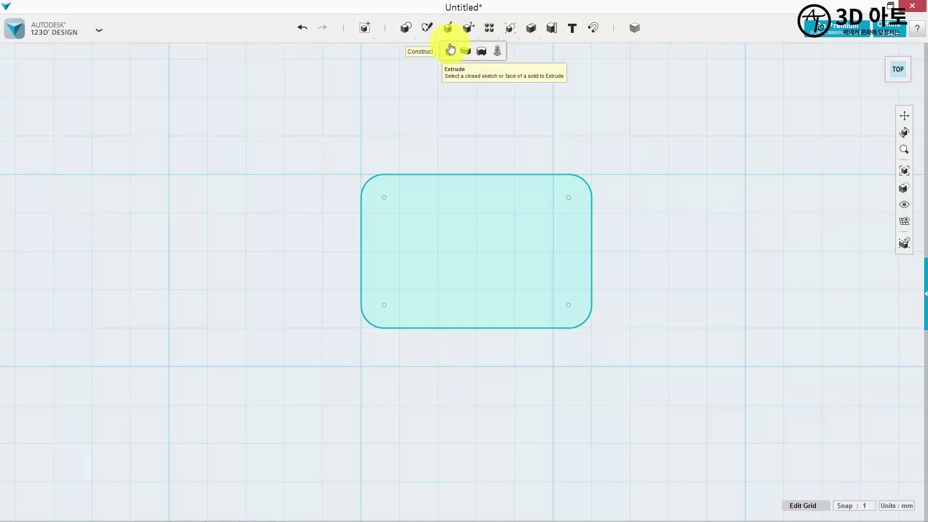
pyautogui.click(450, 48)
pyautogui.click(451, 243)
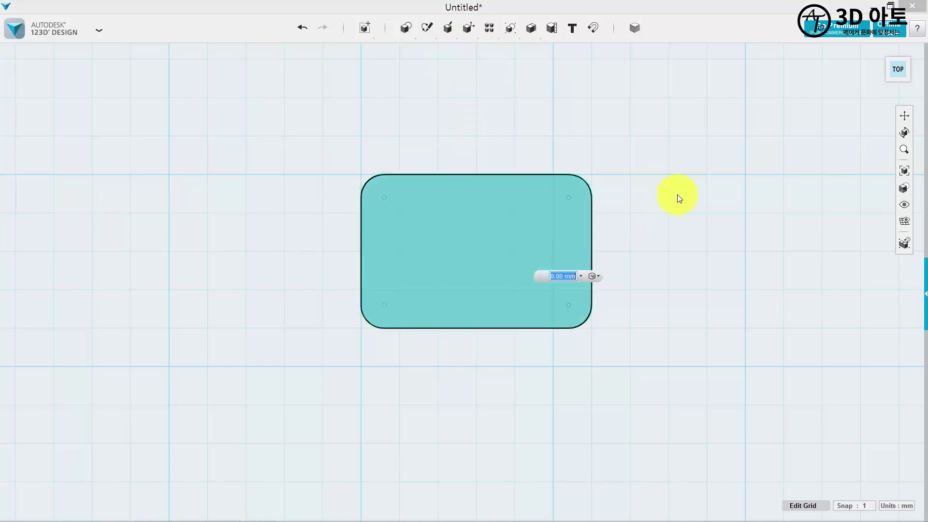
pyautogui.write('20')
pyautogui.press('Return')
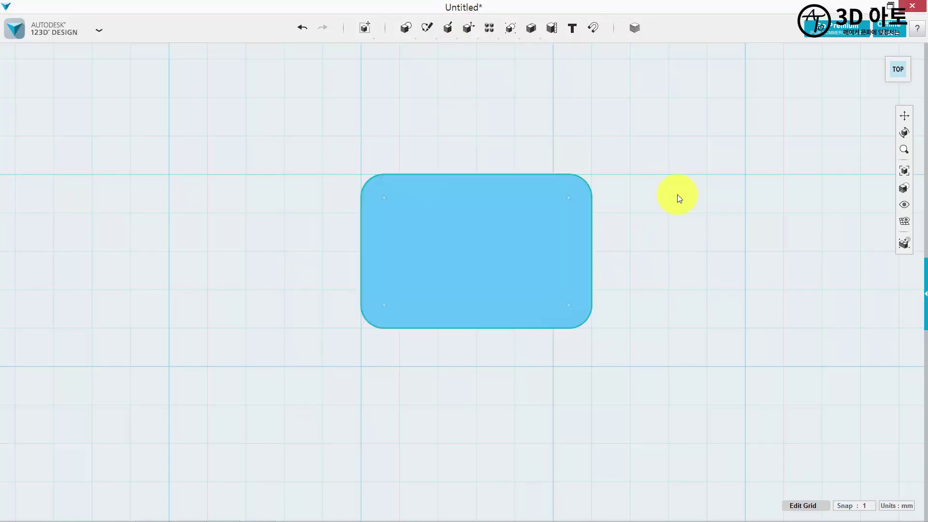
# Step: Start a polyline on the block's top face and draw a 7.071 mm diagonal at 135 degrees from the left edge's midpoint
pyautogui.click(879, 50)
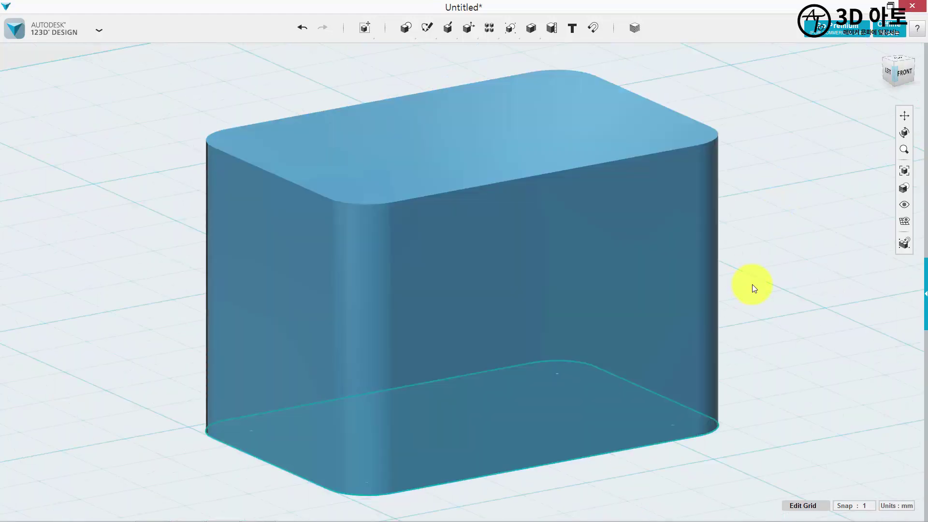
pyautogui.scroll(-2, 752, 284)
pyautogui.moveTo(749, 280); pyautogui.dragTo(617, 263, button='middle')
pyautogui.scroll(2, 591, 197)
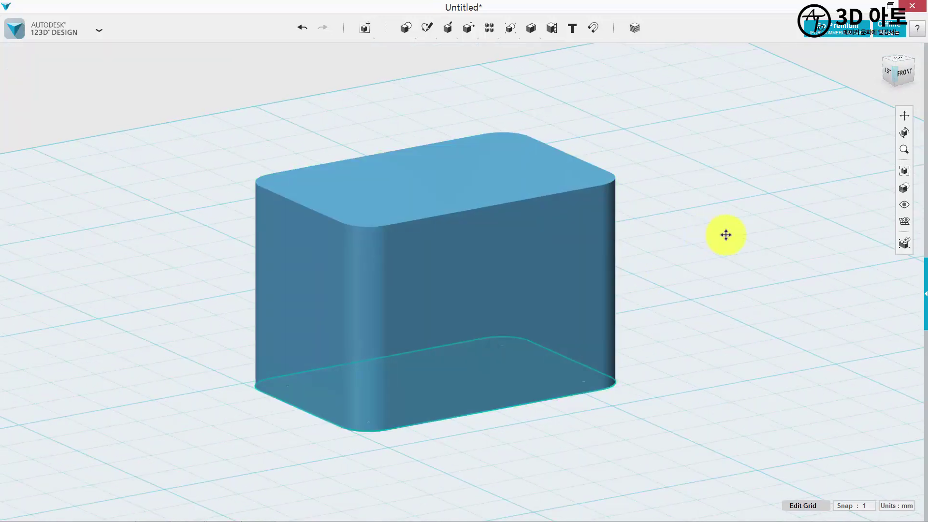
pyautogui.click(897, 59)
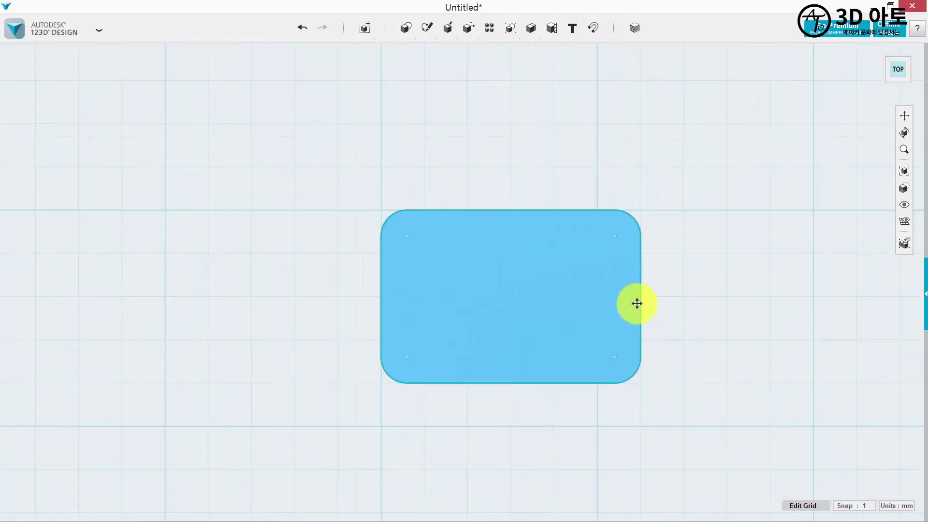
pyautogui.moveTo(637, 303); pyautogui.dragTo(577, 263, button='middle')
pyautogui.scroll(2, 449, 134)
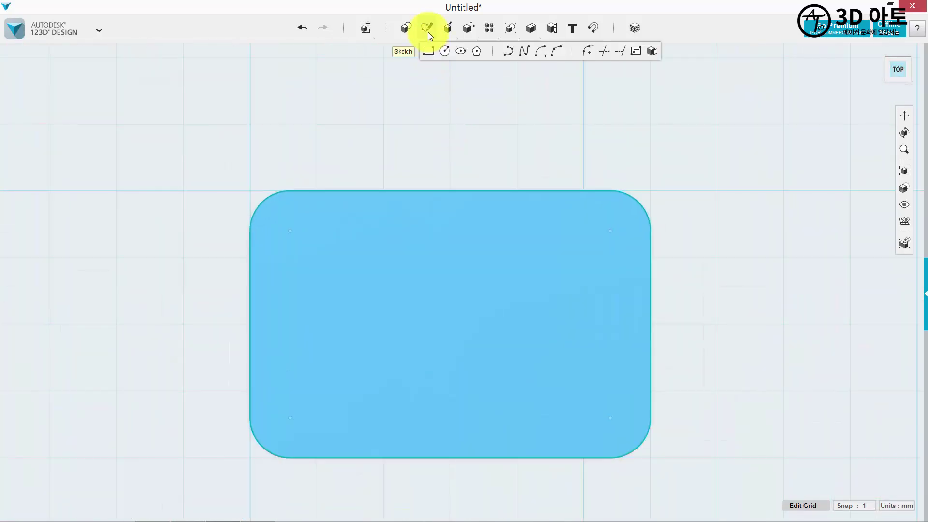
pyautogui.click(505, 50)
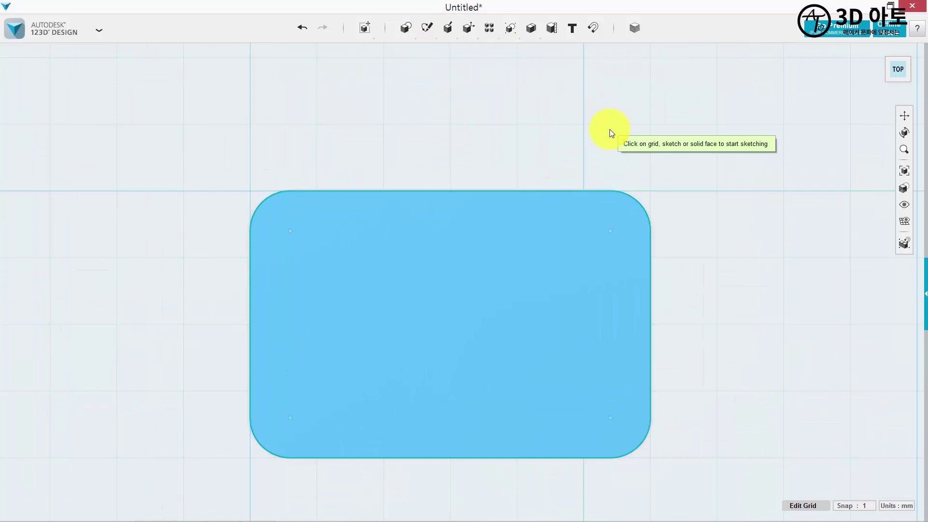
pyautogui.moveTo(263, 262); pyautogui.dragTo(269, 248, button='middle')
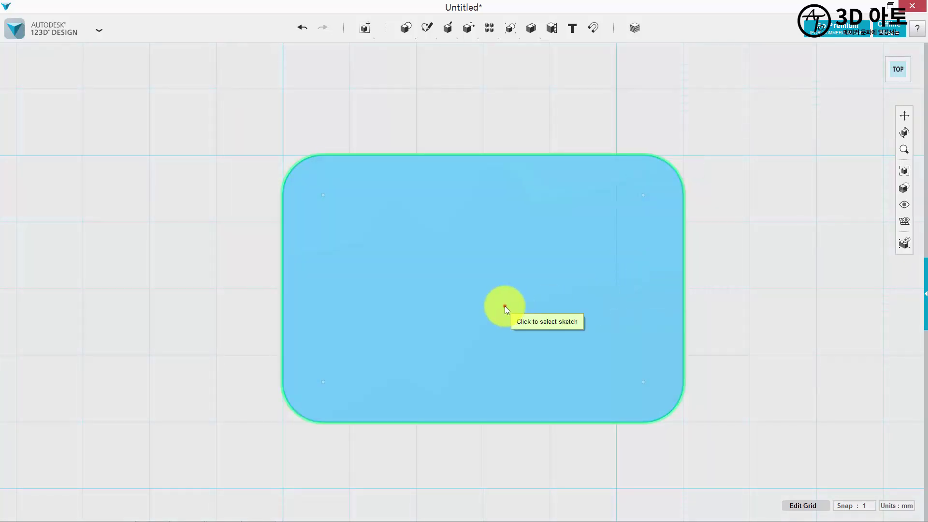
pyautogui.click(504, 306)
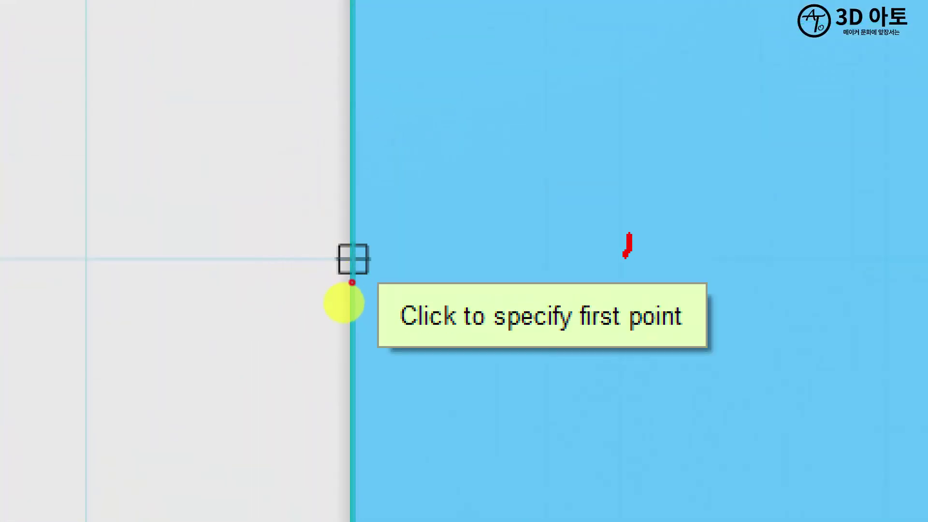
pyautogui.moveTo(343, 303)
pyautogui.mouseDown()
pyautogui.moveTo(265, 261)
pyautogui.moveTo(352, 283)
pyautogui.mouseUp()
pyautogui.press('Escape')
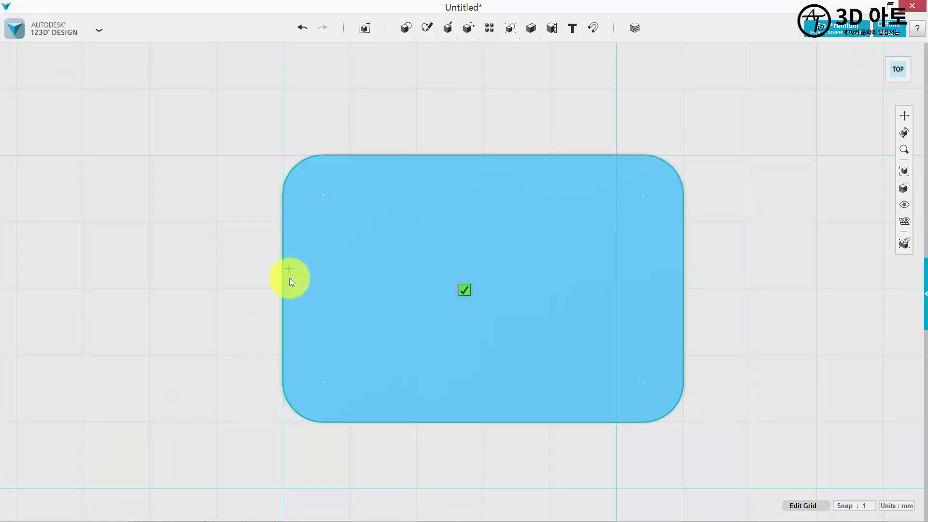
pyautogui.click(284, 289)
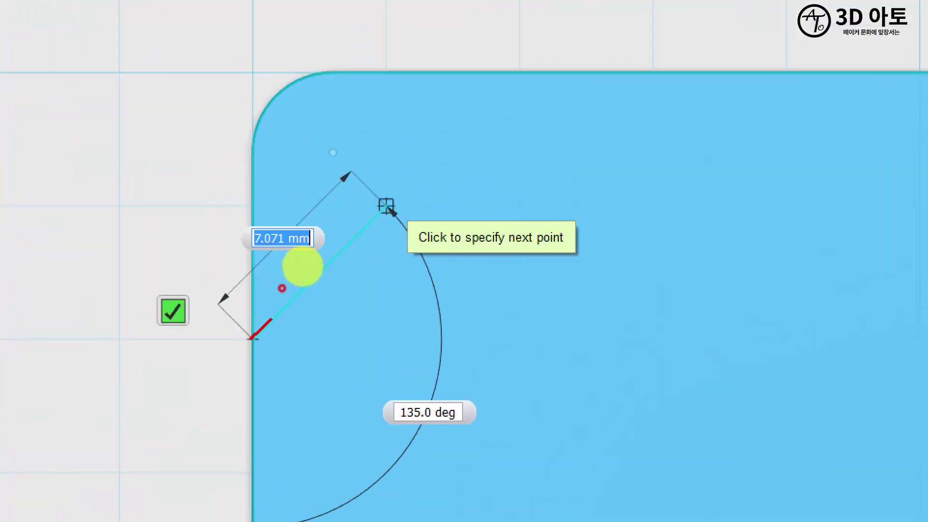
pyautogui.moveTo(272, 319); pyautogui.dragTo(383, 207)
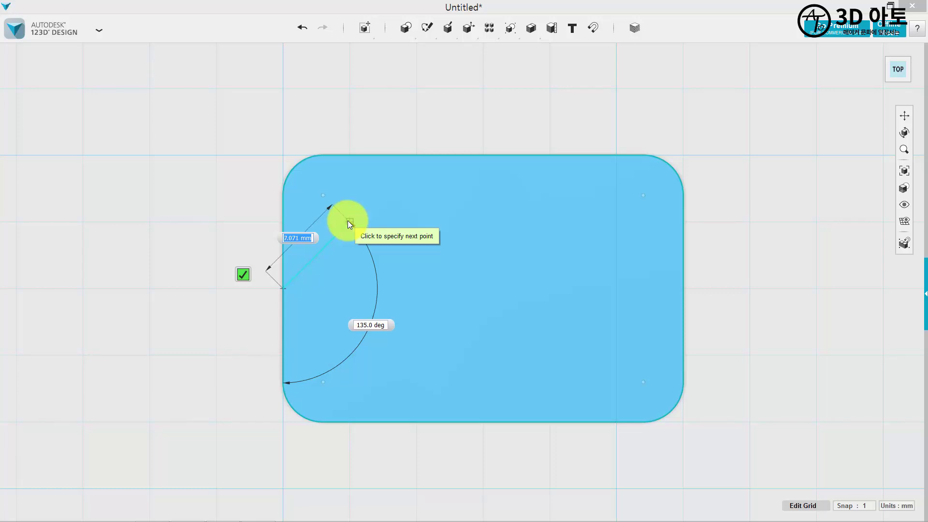
pyautogui.scroll(4, 347, 221)
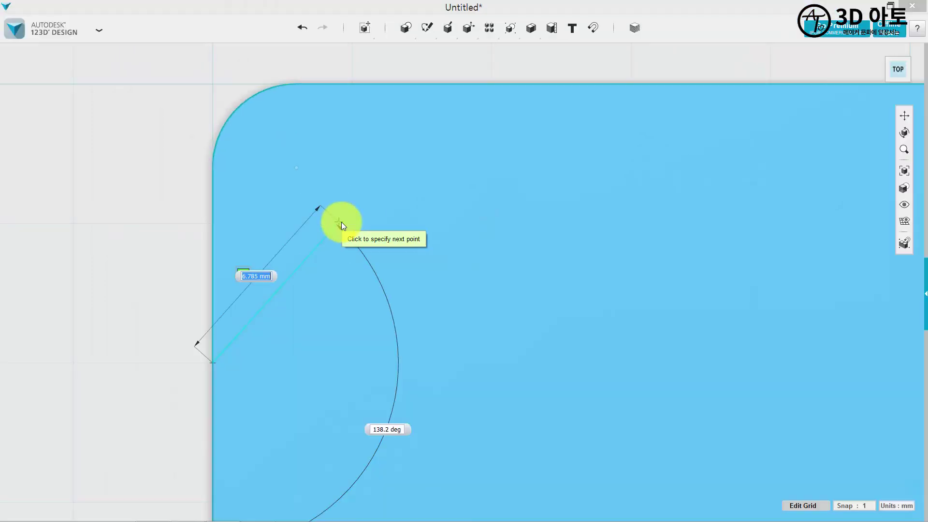
pyautogui.click(350, 223)
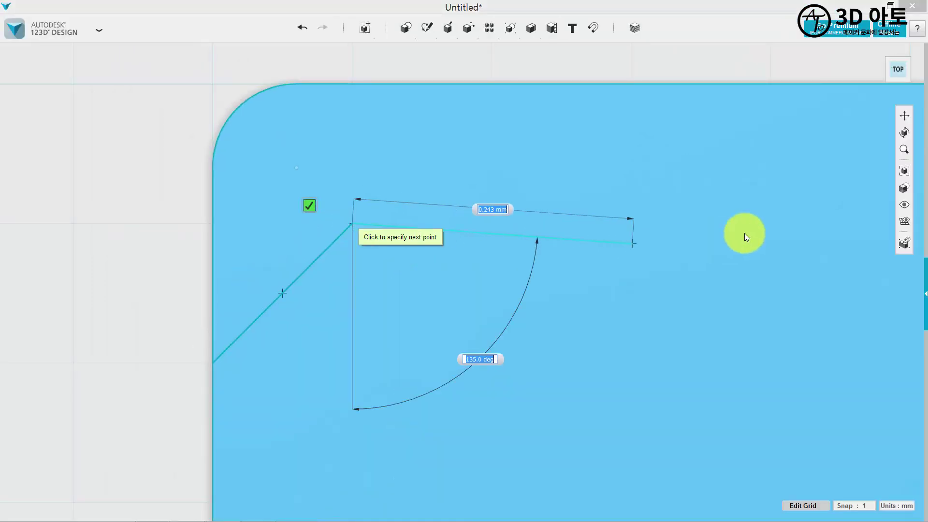
# Step: Continue the polyline with a 20 mm horizontal line and a 7.071 mm diagonal at 45 degrees down to the right edge's midpoint
pyautogui.moveTo(760, 233); pyautogui.dragTo(482, 232, button='middle')
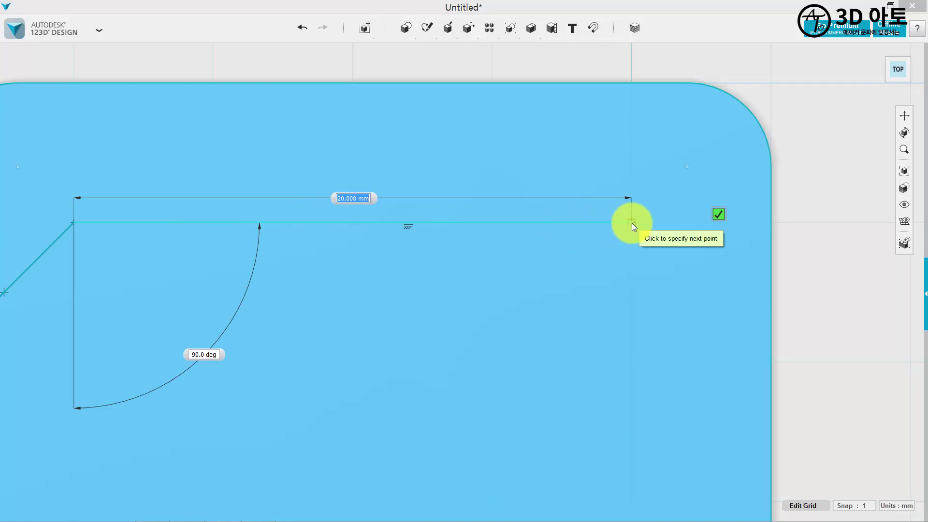
pyautogui.click(631, 222)
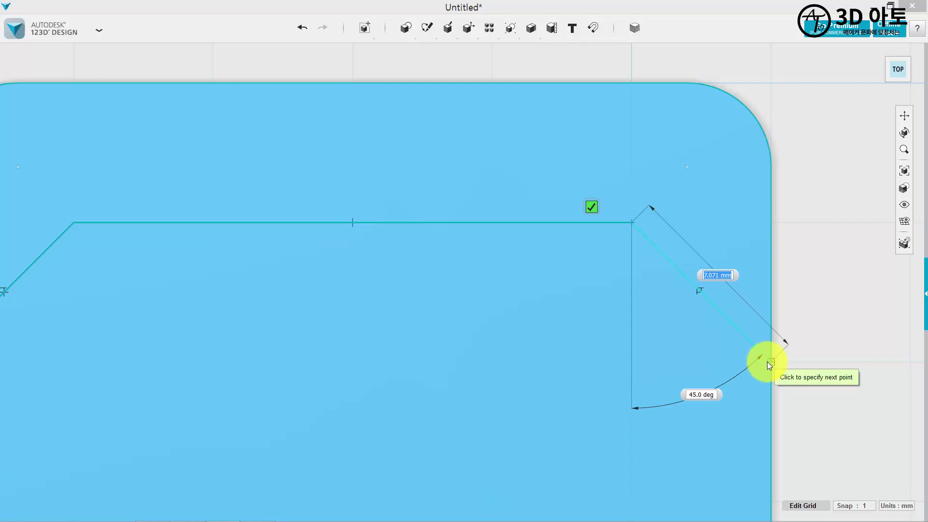
pyautogui.scroll(-3, 767, 361)
pyautogui.moveTo(767, 362); pyautogui.dragTo(767, 274, button='middle')
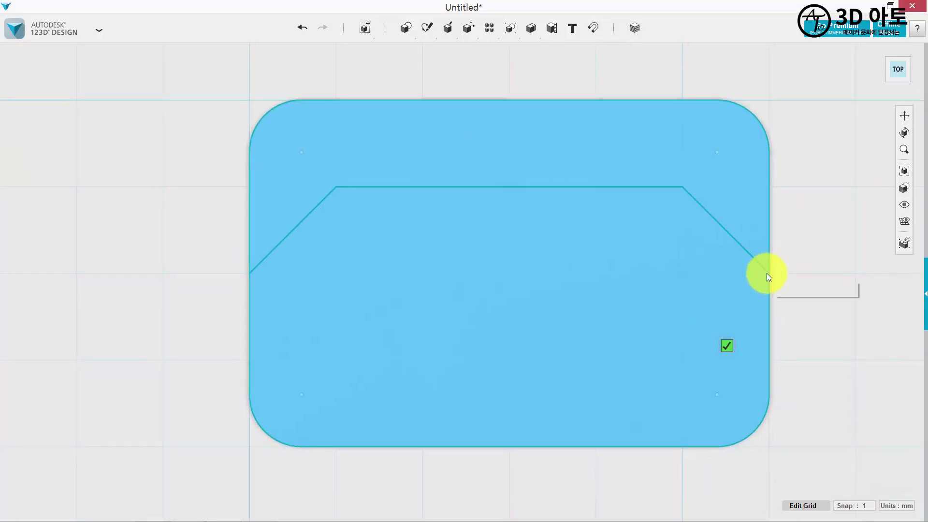
pyautogui.click(767, 274)
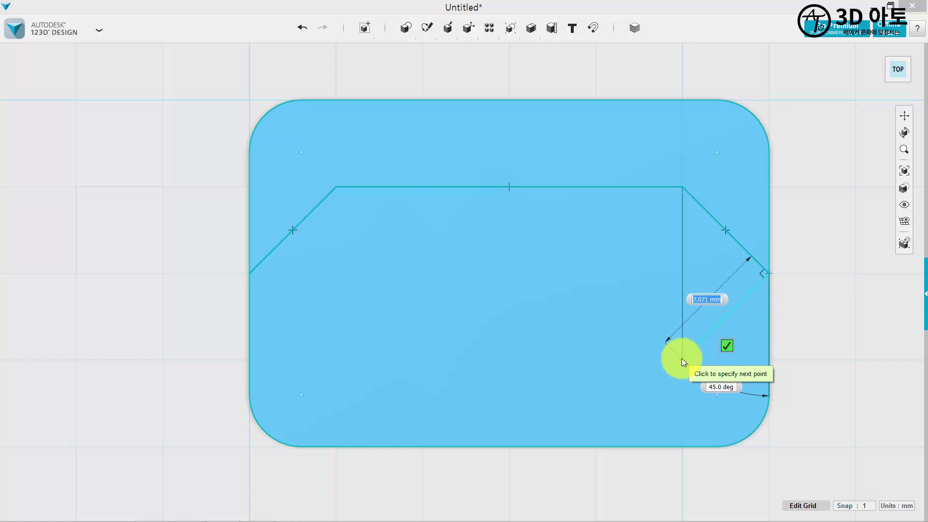
pyautogui.scroll(2, 681, 358)
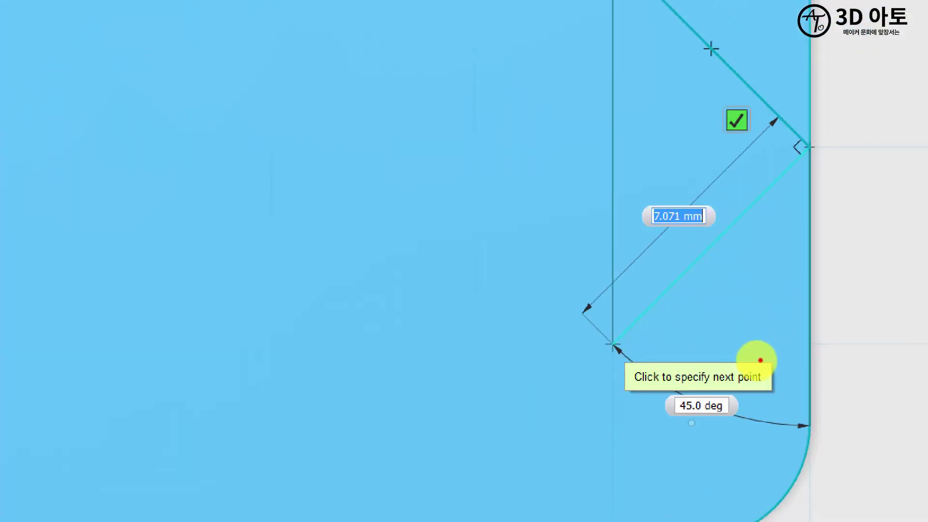
pyautogui.moveTo(633, 395)
pyautogui.mouseDown()
pyautogui.moveTo(651, 355)
pyautogui.moveTo(627, 380)
pyautogui.mouseUp()
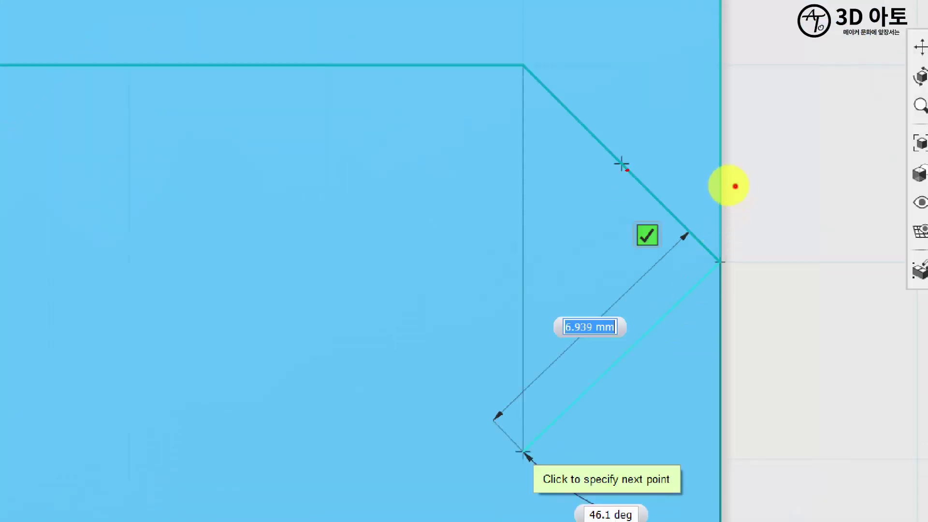
pyautogui.moveTo(627, 170)
pyautogui.mouseDown()
pyautogui.moveTo(640, 167)
pyautogui.moveTo(627, 175)
pyautogui.moveTo(590, 167)
pyautogui.moveTo(668, 159)
pyautogui.moveTo(653, 174)
pyautogui.mouseUp()
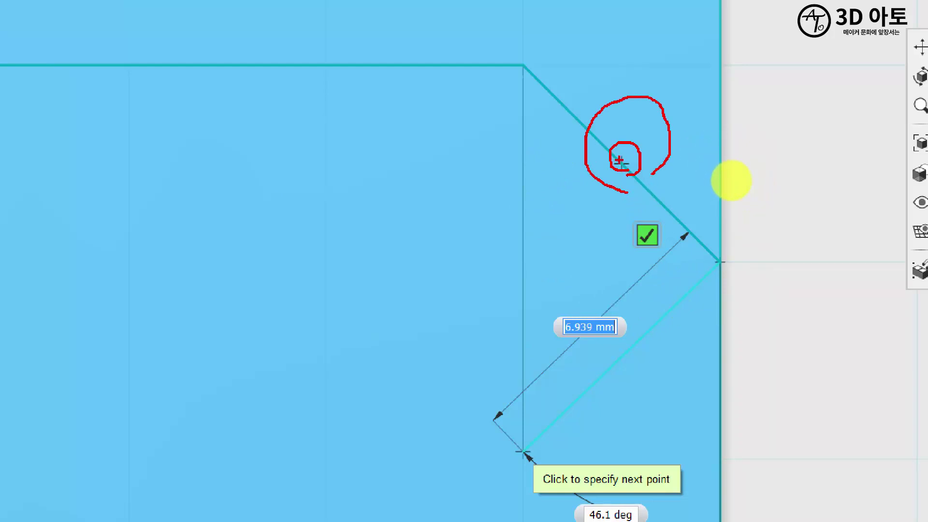
pyautogui.moveTo(592, 412); pyautogui.dragTo(605, 357)
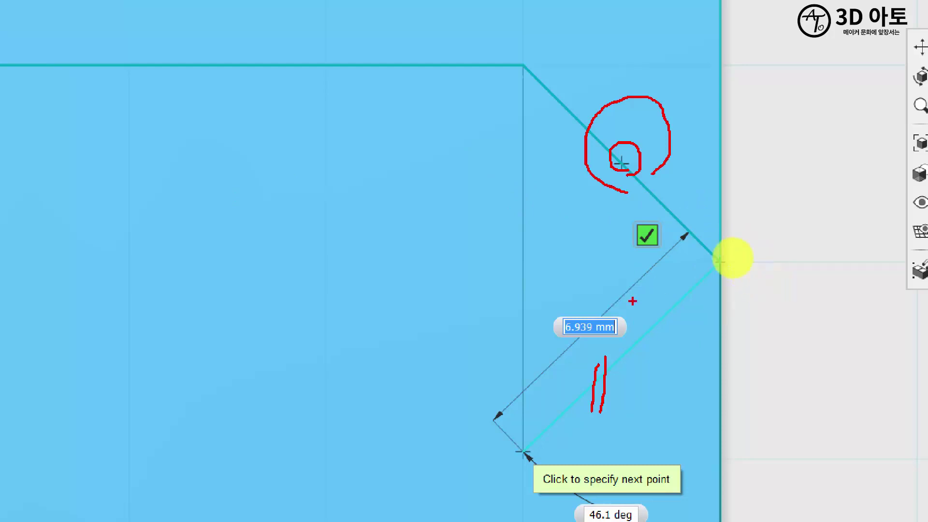
pyautogui.moveTo(532, 462)
pyautogui.mouseDown()
pyautogui.moveTo(501, 461)
pyautogui.moveTo(536, 442)
pyautogui.mouseUp()
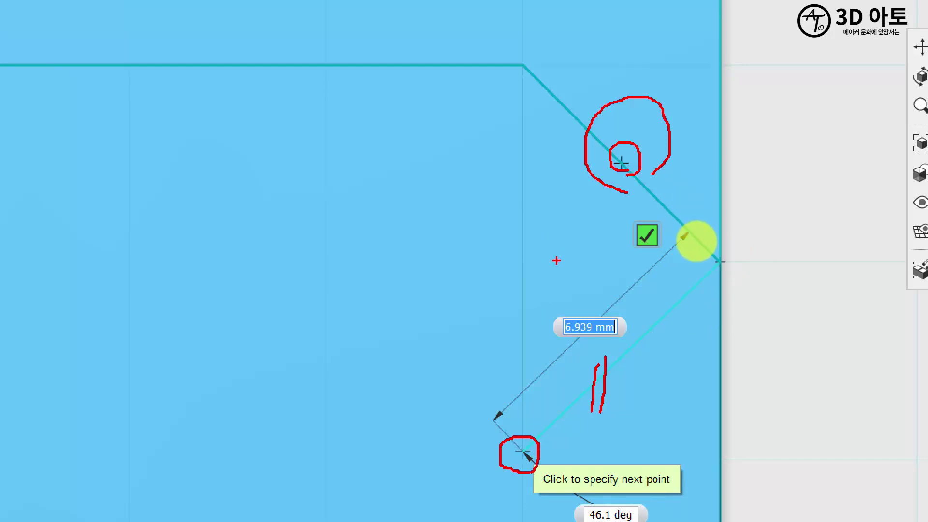
pyautogui.moveTo(522, 65); pyautogui.dragTo(515, 452)
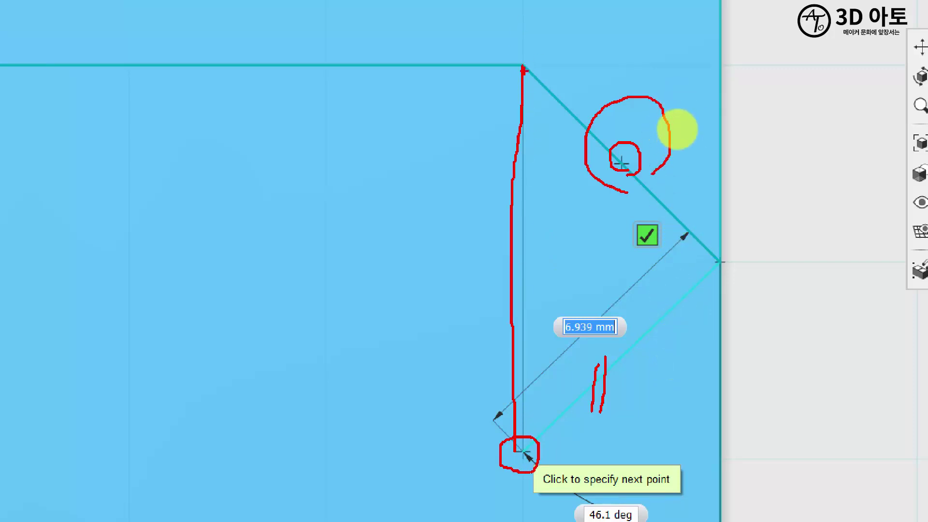
pyautogui.moveTo(506, 425)
pyautogui.mouseDown()
pyautogui.moveTo(546, 121)
pyautogui.moveTo(536, 457)
pyautogui.moveTo(507, 421)
pyautogui.mouseUp()
pyautogui.press('Escape')
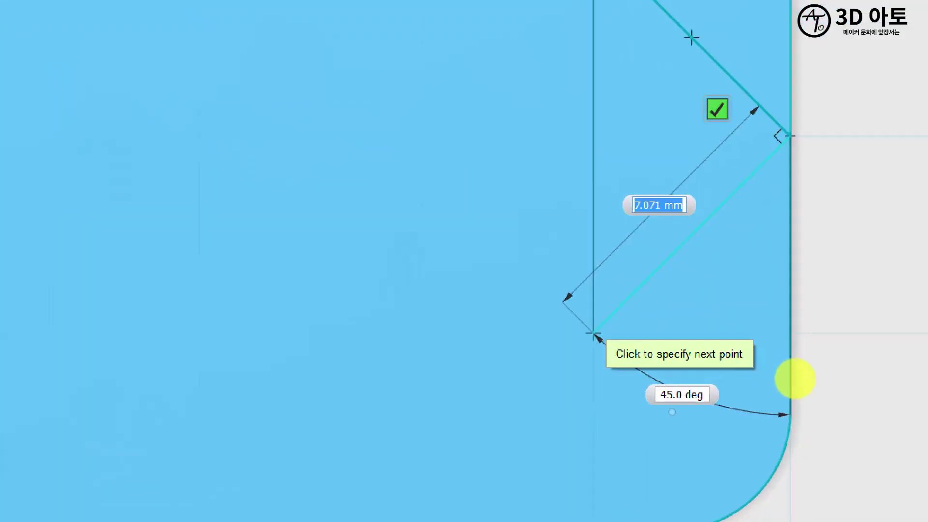
pyautogui.moveTo(653, 376)
pyautogui.mouseDown()
pyautogui.moveTo(518, 253)
pyautogui.moveTo(731, 426)
pyautogui.mouseUp()
pyautogui.moveTo(665, 240); pyautogui.dragTo(658, 270)
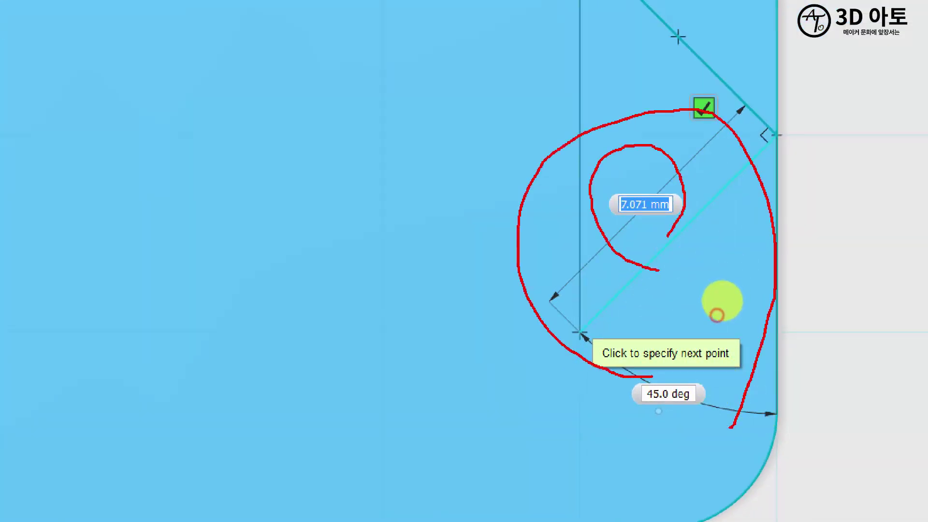
pyautogui.moveTo(709, 431); pyautogui.dragTo(668, 458)
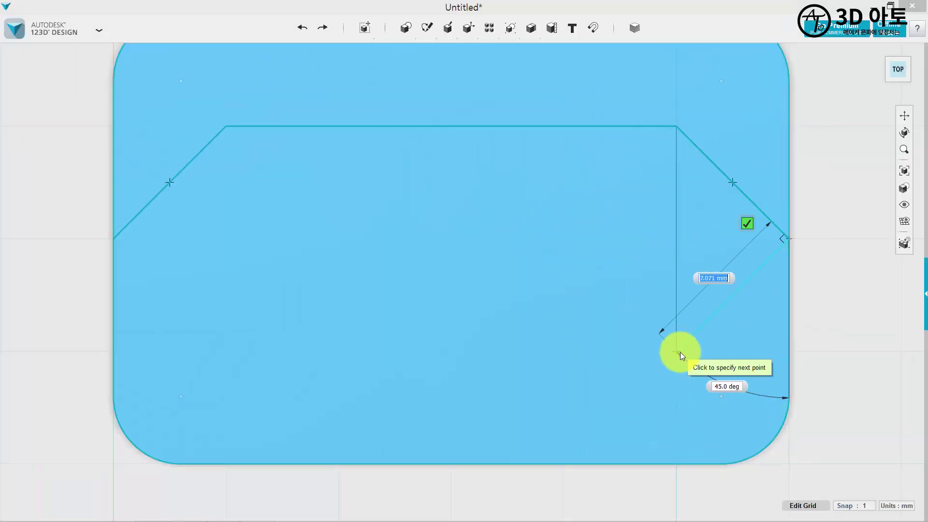
# Step: Close the polyline into a hexagon with a 7.071 mm lower-right diagonal, a horizontal lower edge and a diagonal back to the start point
pyautogui.click(580, 333)
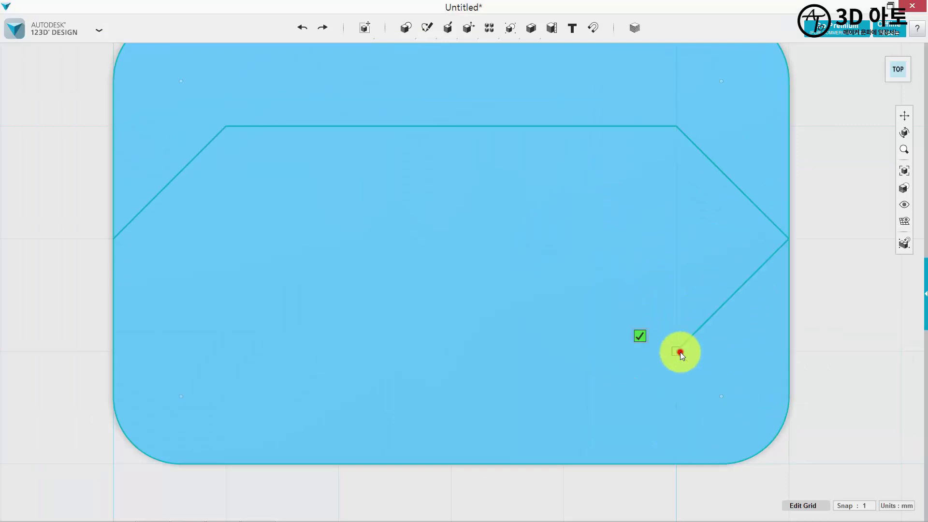
pyautogui.click(227, 349)
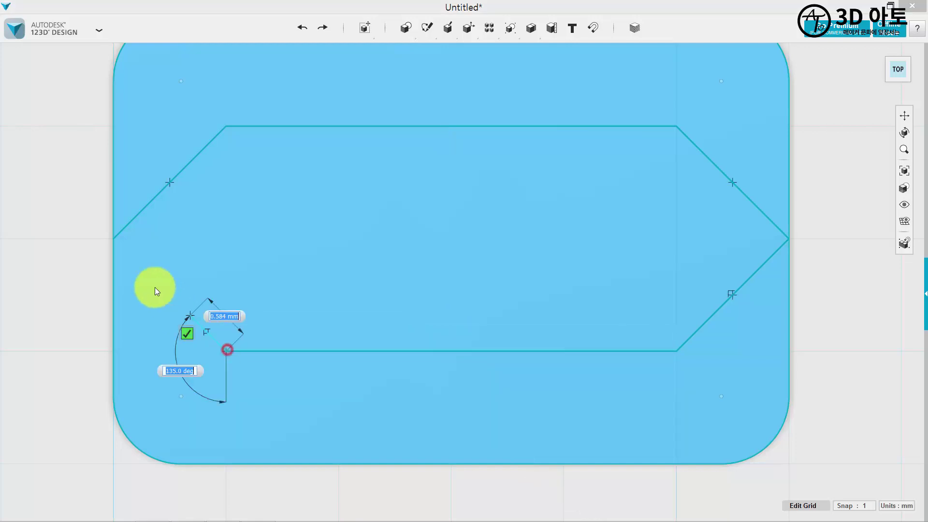
pyautogui.click(114, 241)
pyautogui.click(74, 224)
pyautogui.scroll(-3, 82, 234)
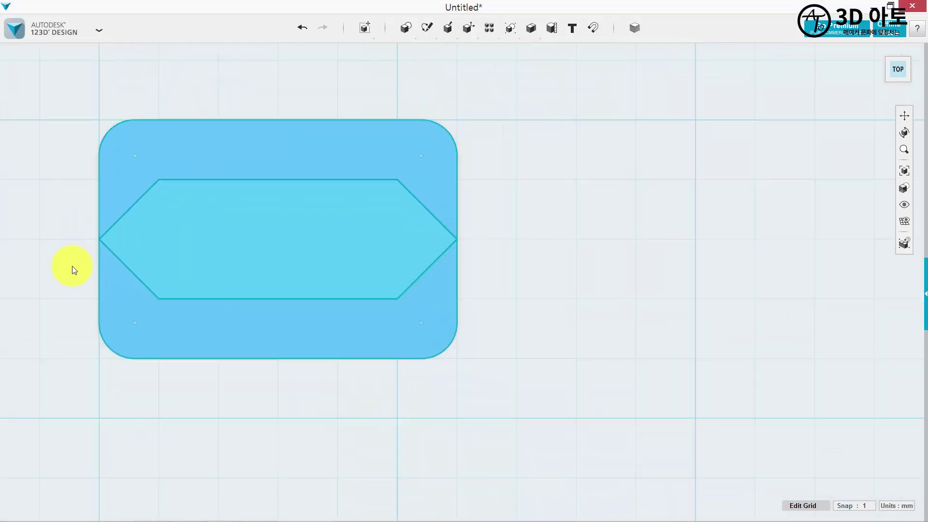
pyautogui.moveTo(72, 266); pyautogui.dragTo(273, 311, button='middle')
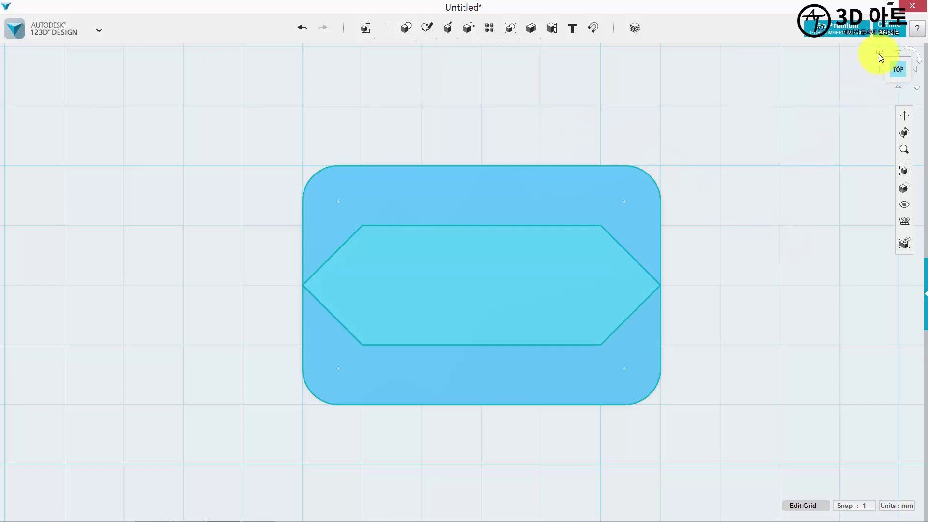
# Step: Extrude the hexagon sketch on the block's top face 20 mm upward
pyautogui.click(878, 53)
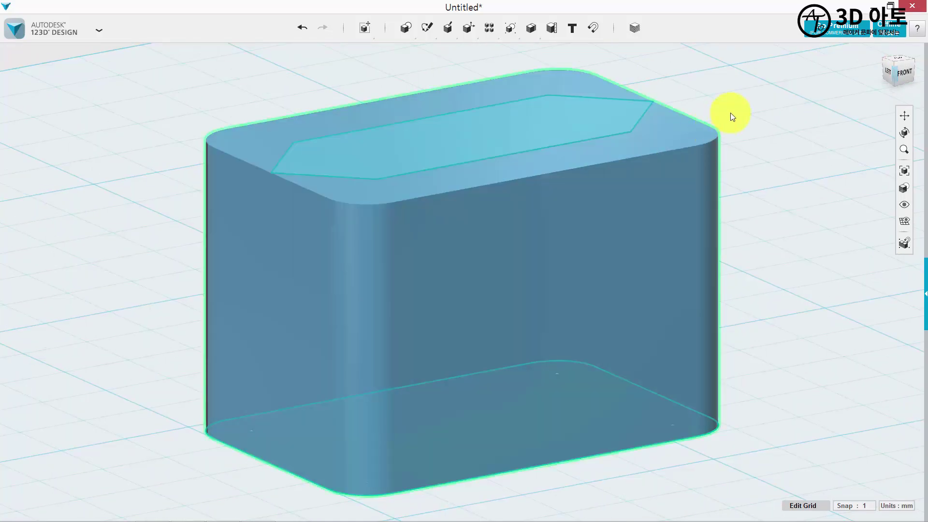
pyautogui.moveTo(730, 113); pyautogui.dragTo(769, 199, button='middle')
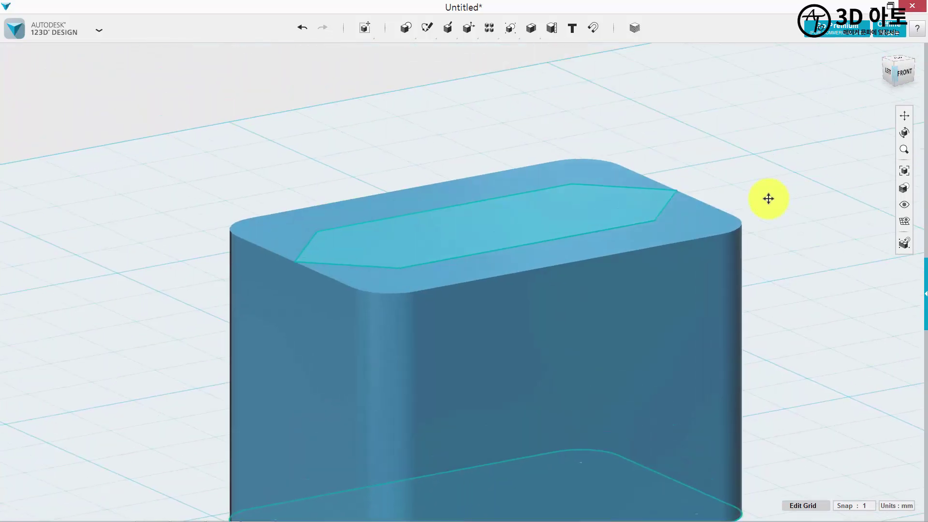
pyautogui.scroll(-3, 768, 199)
pyautogui.moveTo(445, 33)
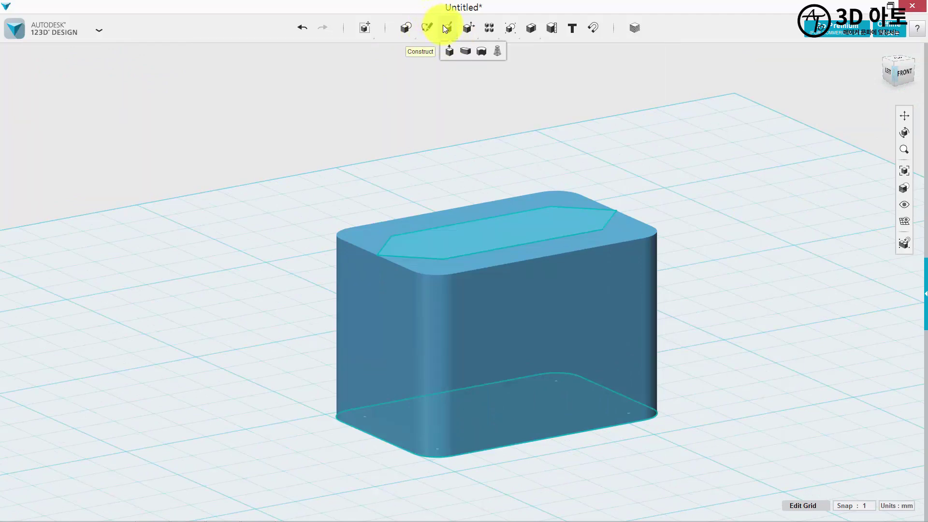
pyautogui.click(449, 49)
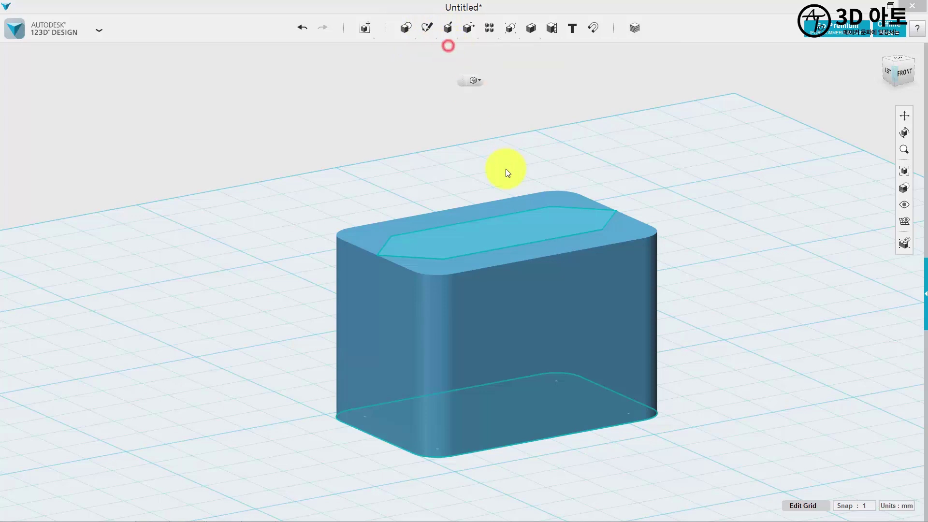
pyautogui.click(519, 224)
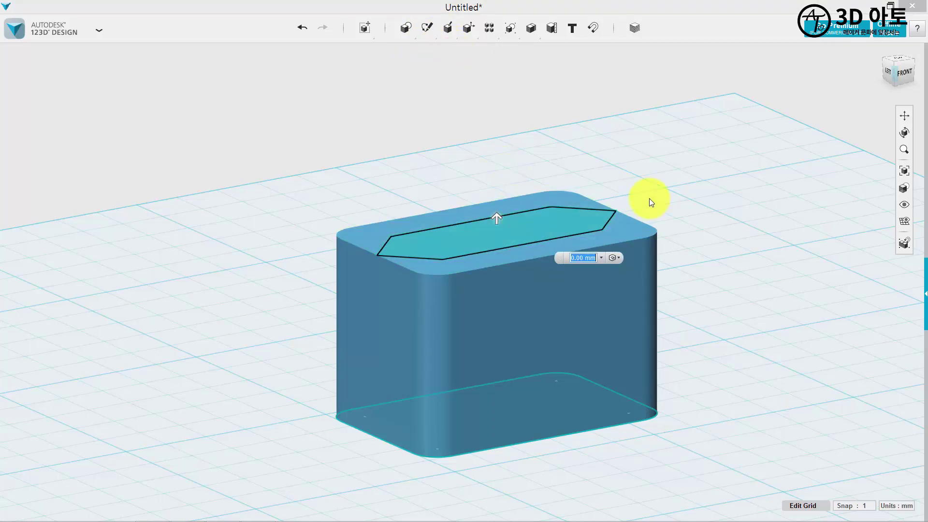
pyautogui.write('20')
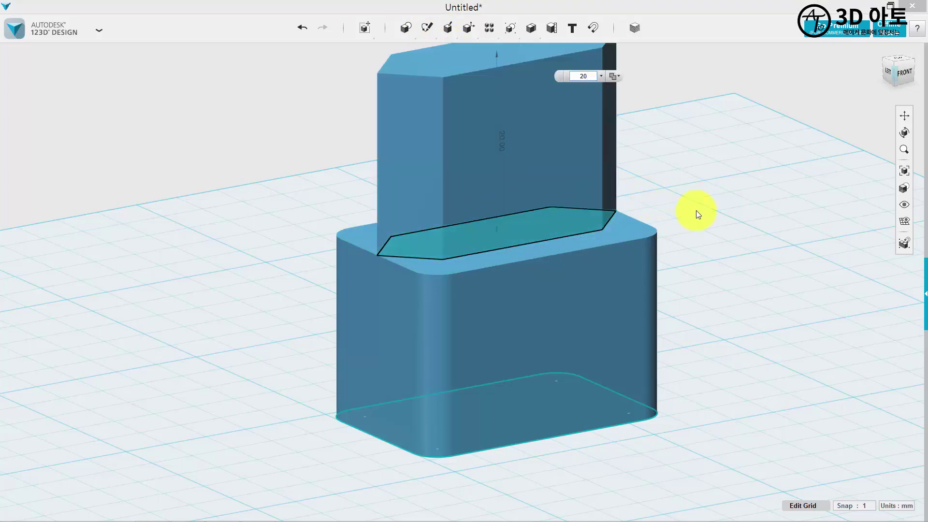
pyautogui.click(696, 210)
# Step: Sketch a circle with a 2 mm radius at the center of the hexagonal body's top face
pyautogui.moveTo(757, 166); pyautogui.dragTo(787, 257, button='middle')
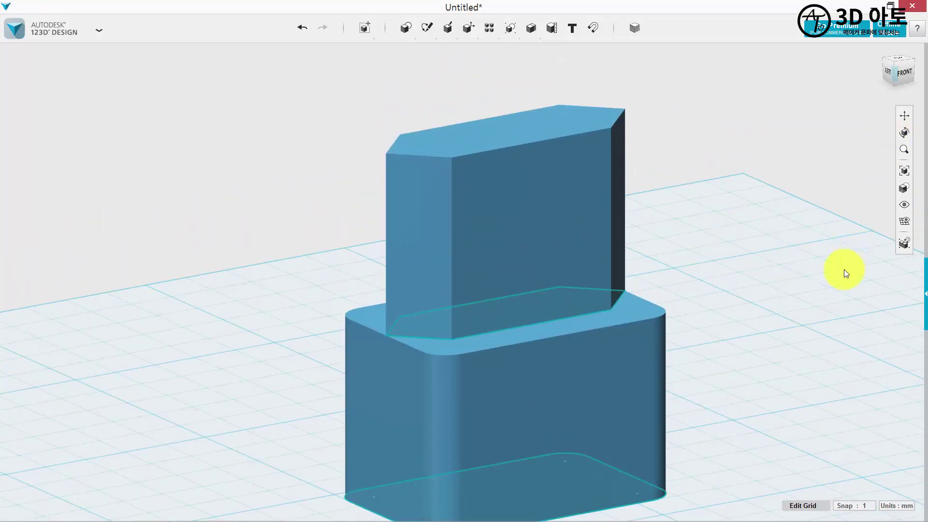
pyautogui.click(900, 58)
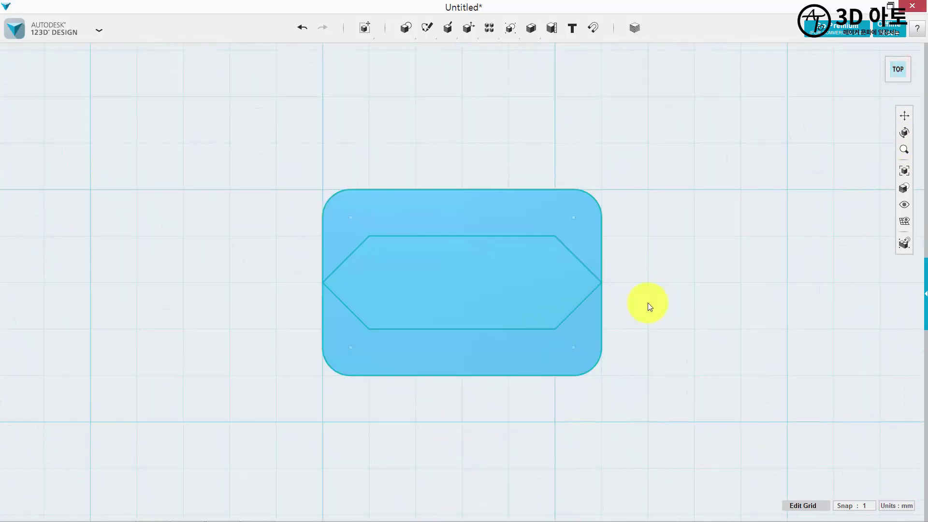
pyautogui.moveTo(405, 27)
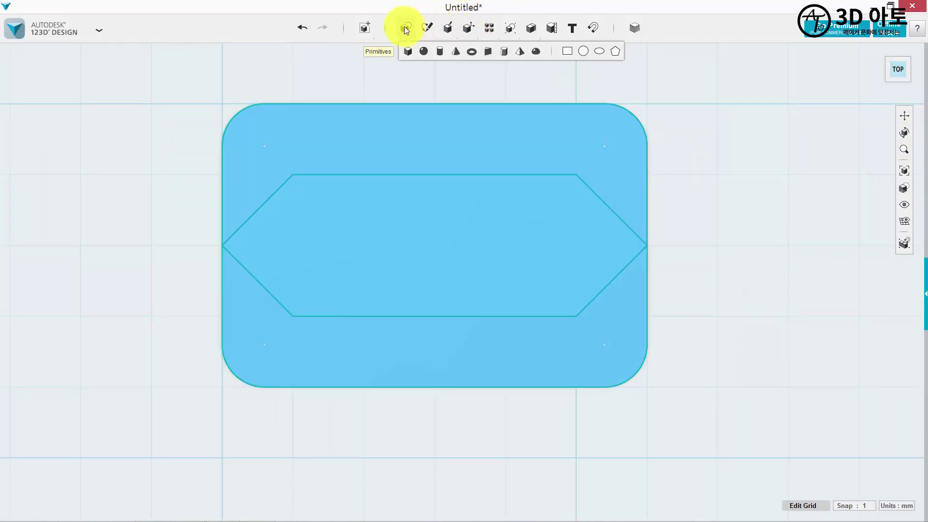
pyautogui.click(583, 52)
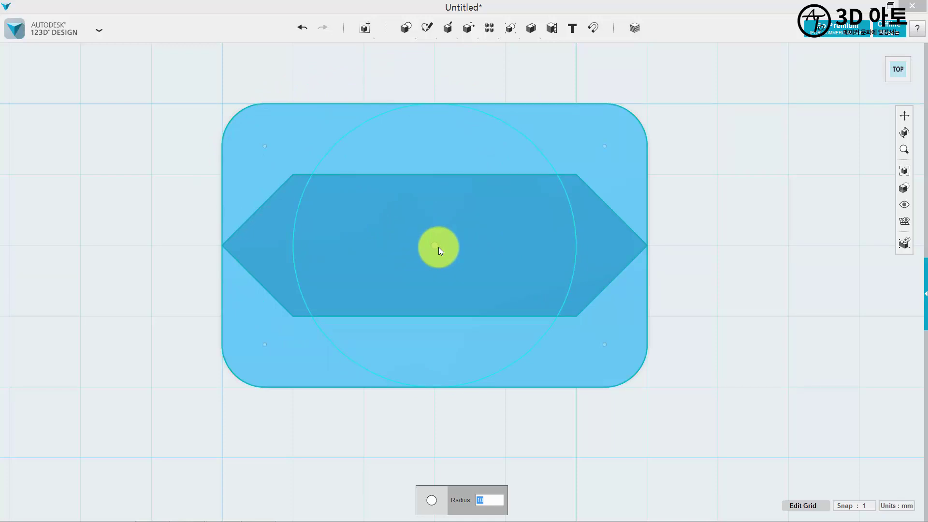
pyautogui.write('2')
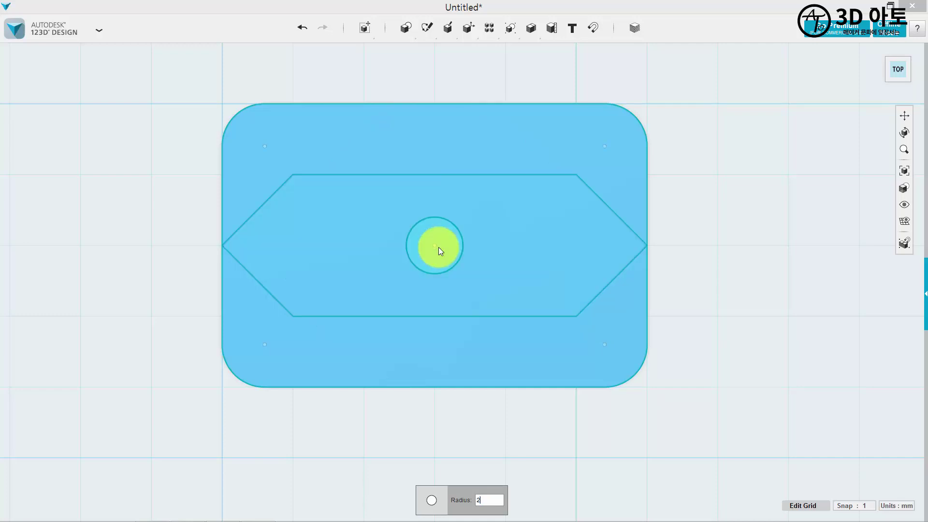
pyautogui.press('Return')
# Step: Move the circle left along the hexagon's centerline until its outer edge lines up with the left ends of the long edges
pyautogui.click(440, 237)
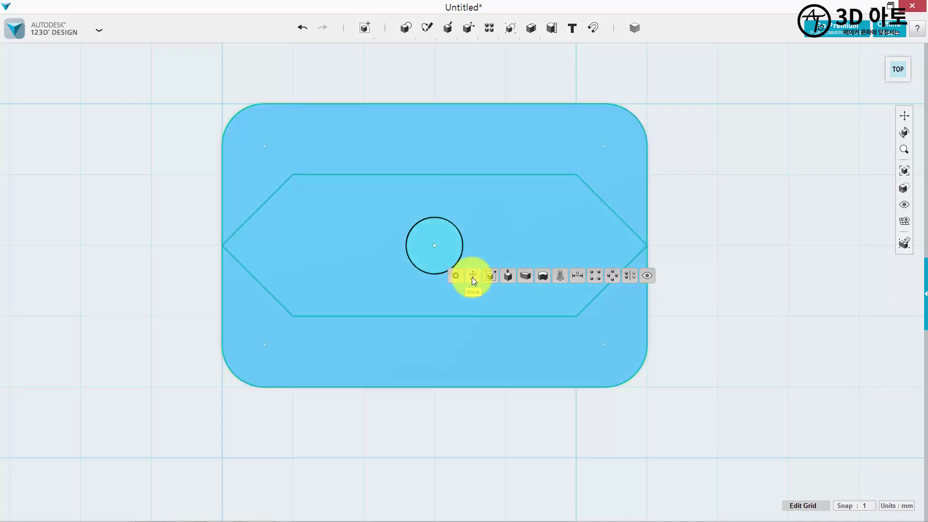
pyautogui.click(473, 276)
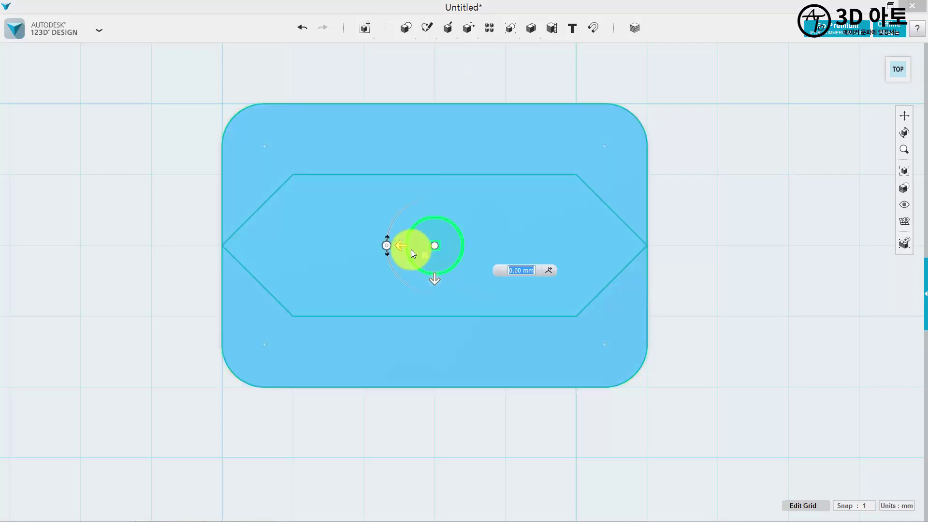
pyautogui.moveTo(412, 250); pyautogui.dragTo(295, 246)
pyautogui.click(380, 78)
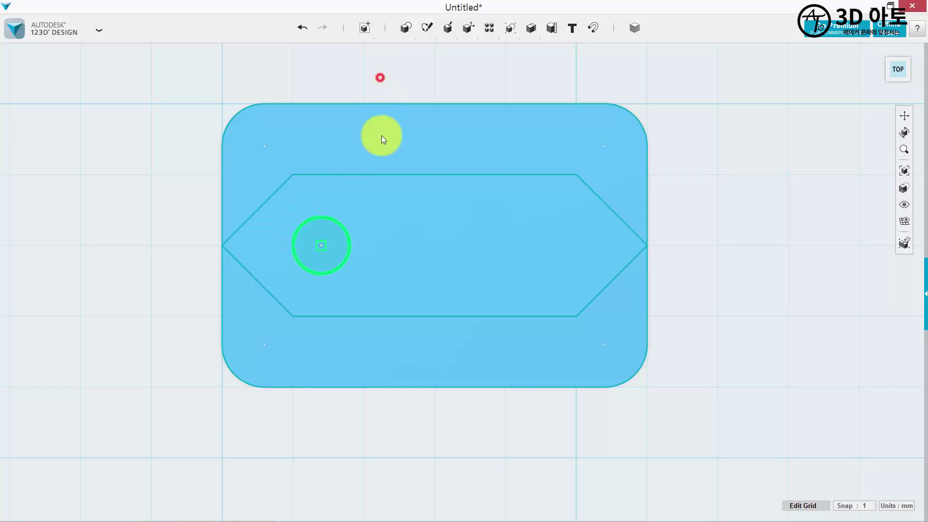
pyautogui.click(382, 89)
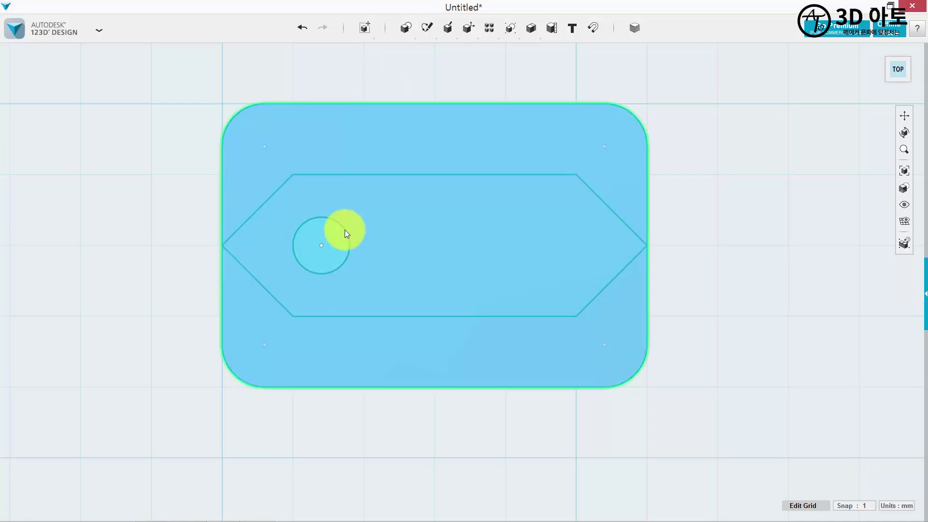
# Step: Copy the left circle and move the copy -16 mm horizontally toward the hexagon's right end
pyautogui.click(338, 243)
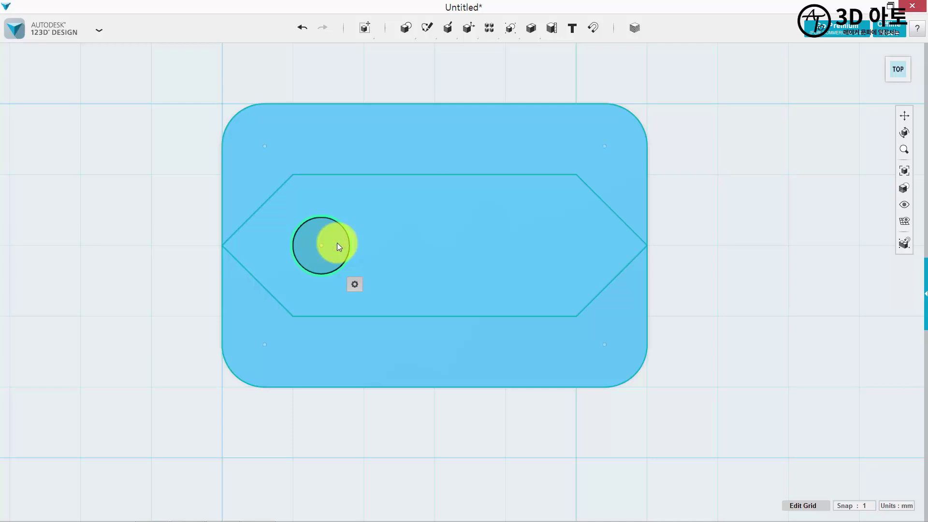
pyautogui.press('m')
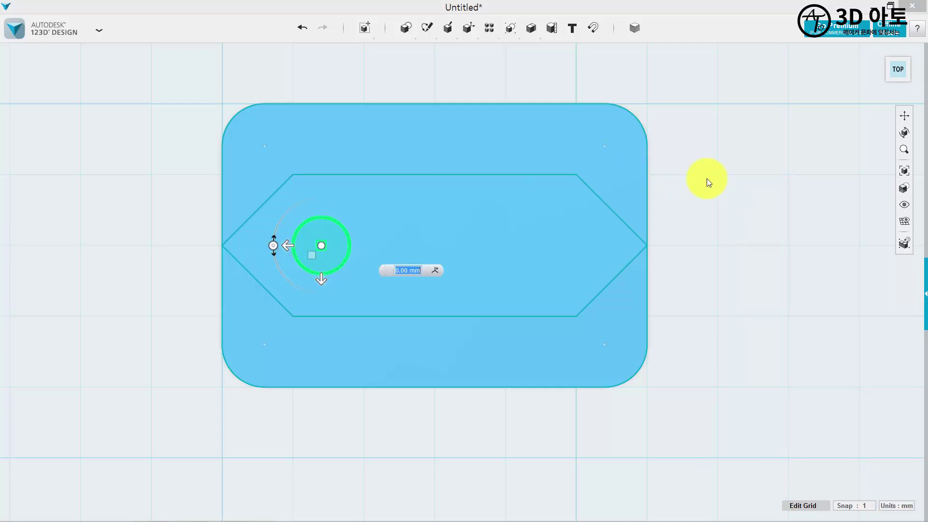
pyautogui.write('-16')
pyautogui.press('Return')
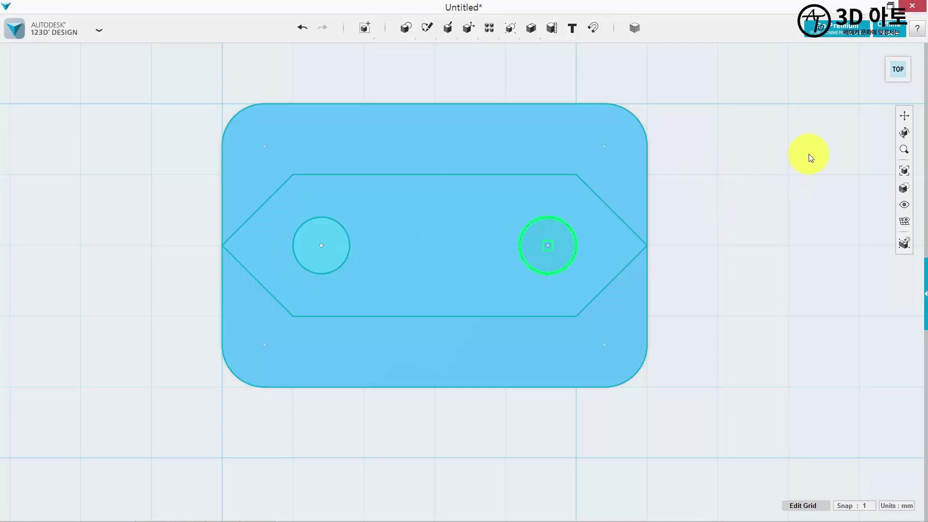
pyautogui.click(781, 165)
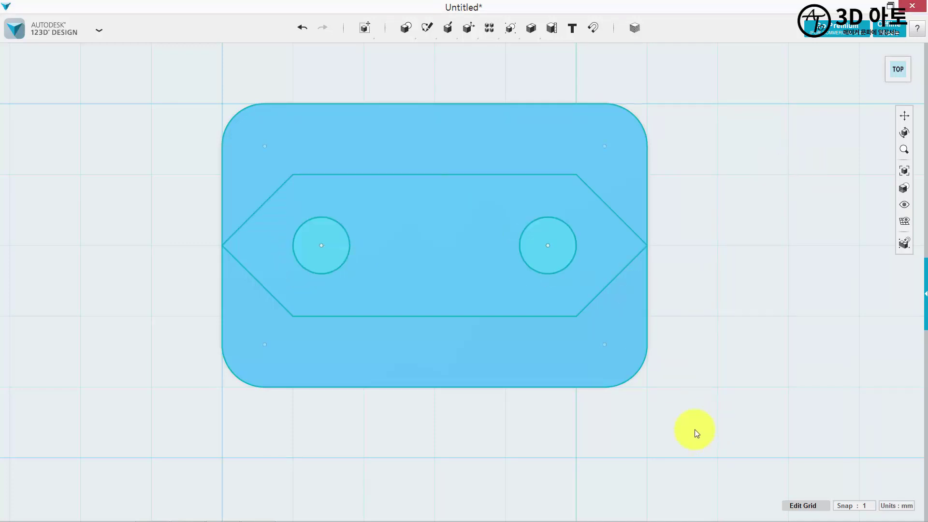
# Step: Extrude both circles upward from the hexagonal body's top face with a distance of -5 mm to form two pins
pyautogui.moveTo(448, 29)
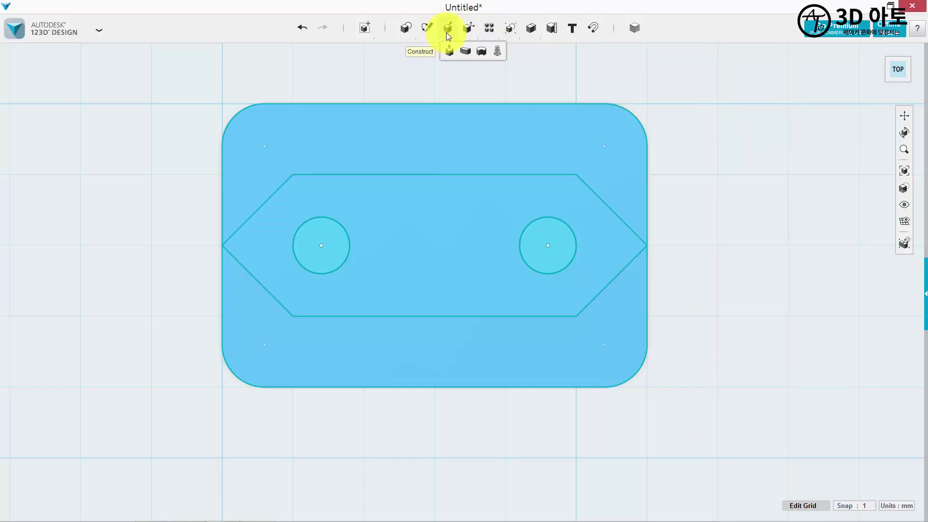
pyautogui.click(449, 49)
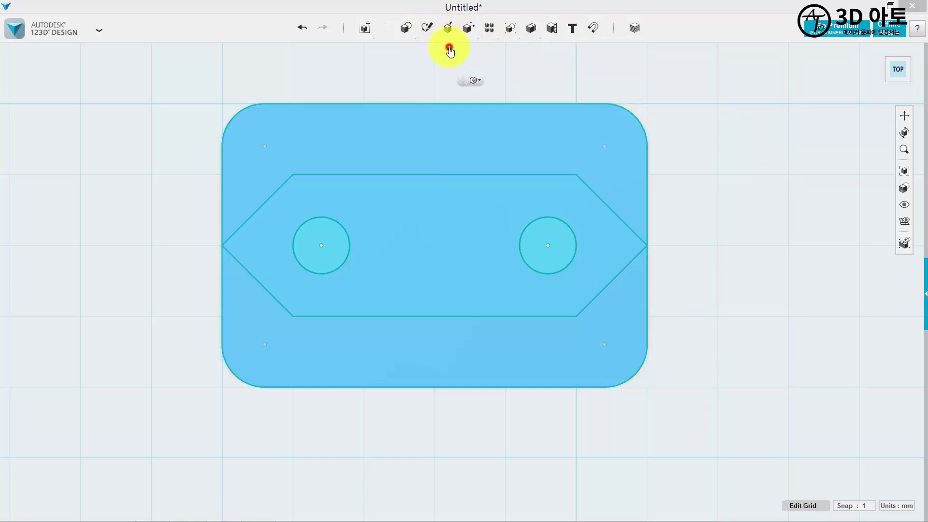
pyautogui.click(331, 231)
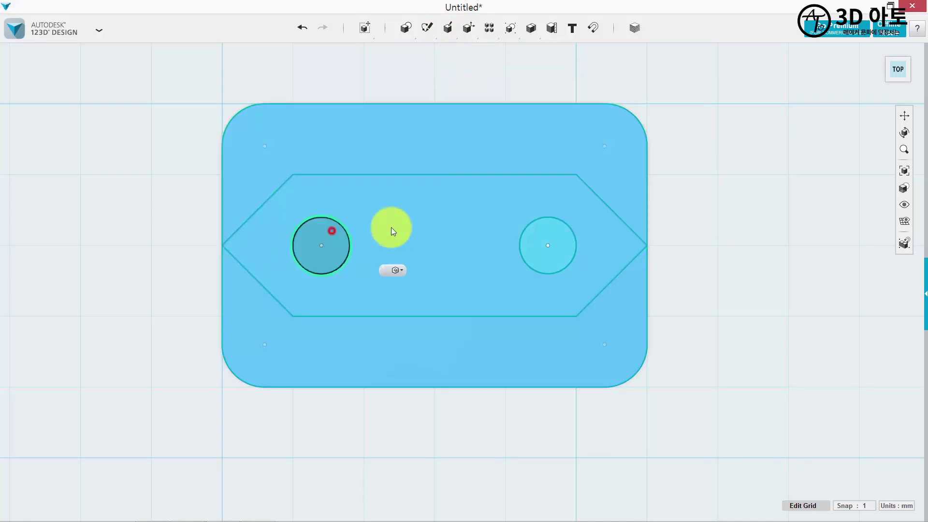
pyautogui.click(546, 254)
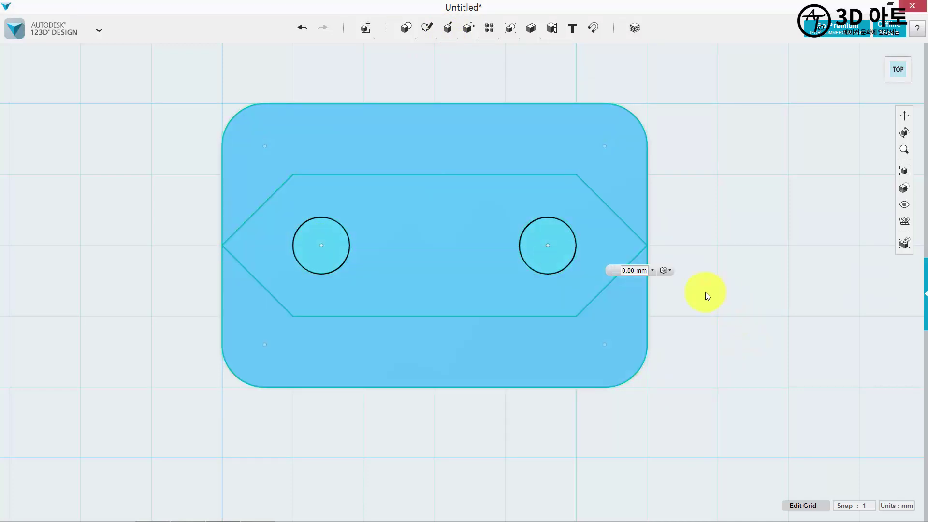
pyautogui.write('5')
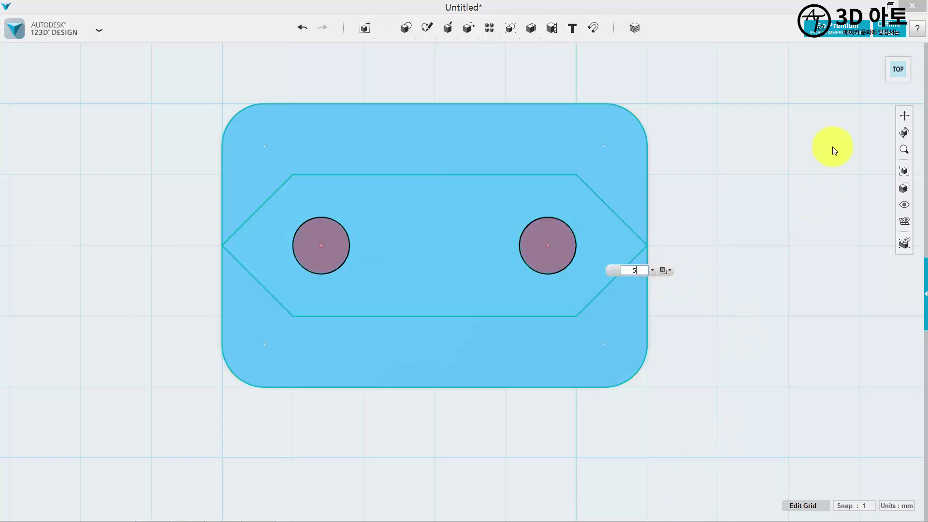
pyautogui.click(878, 50)
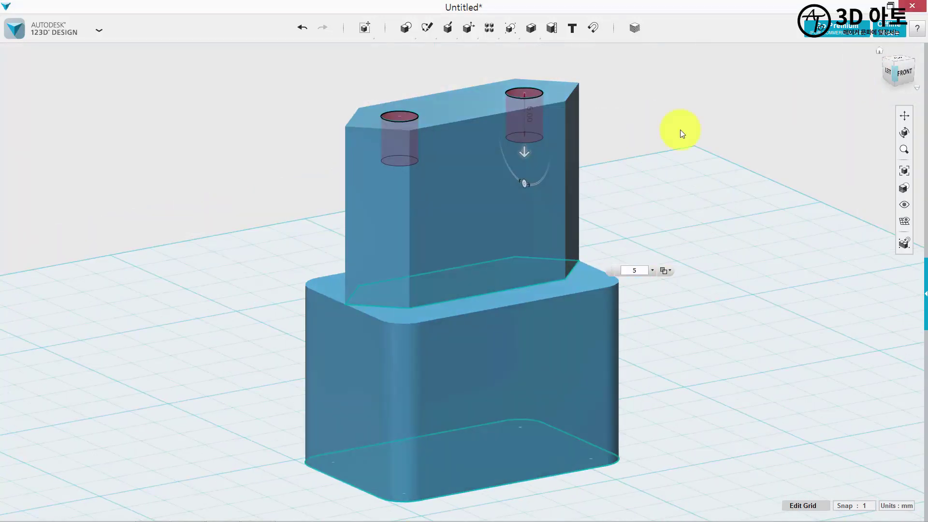
pyautogui.moveTo(643, 206); pyautogui.dragTo(640, 260, button='middle')
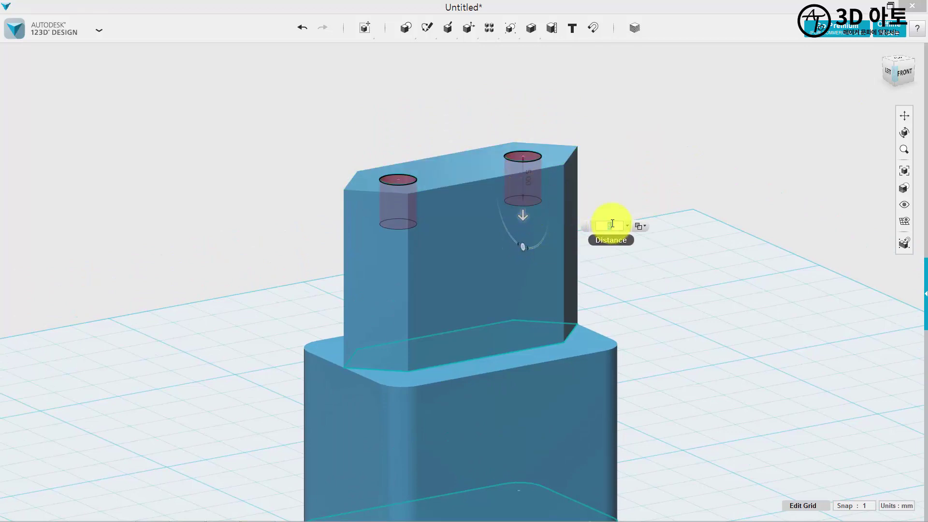
pyautogui.write('-5')
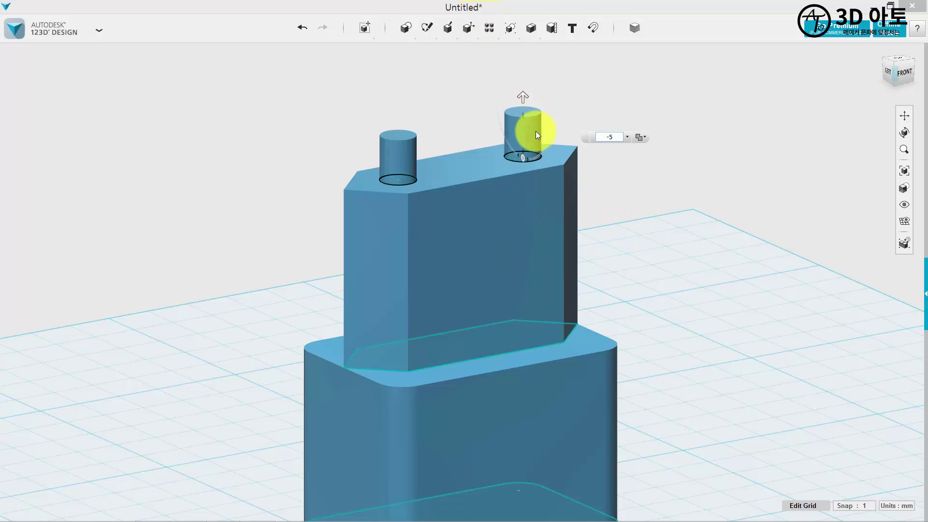
pyautogui.press('Return')
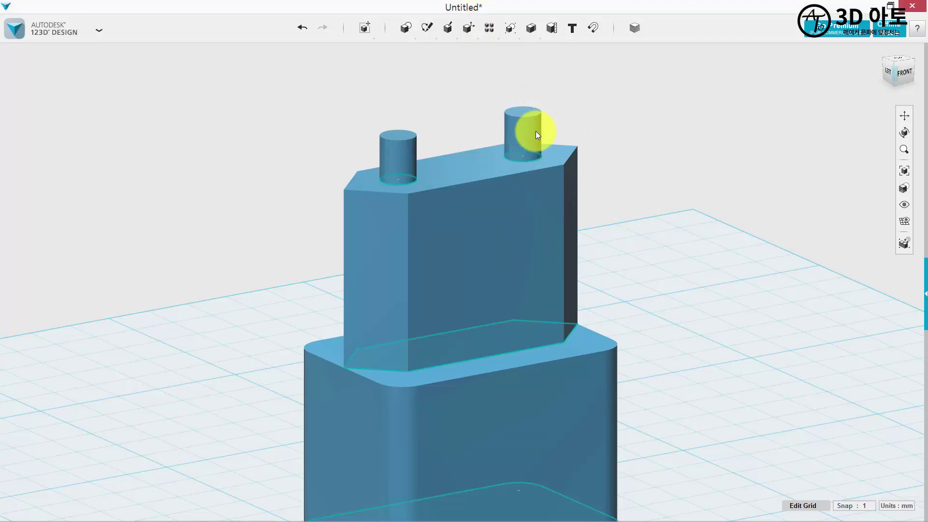
# Step: Extrude the top faces of both pins 5 mm upward as new solids
pyautogui.moveTo(667, 226); pyautogui.dragTo(676, 284, button='middle')
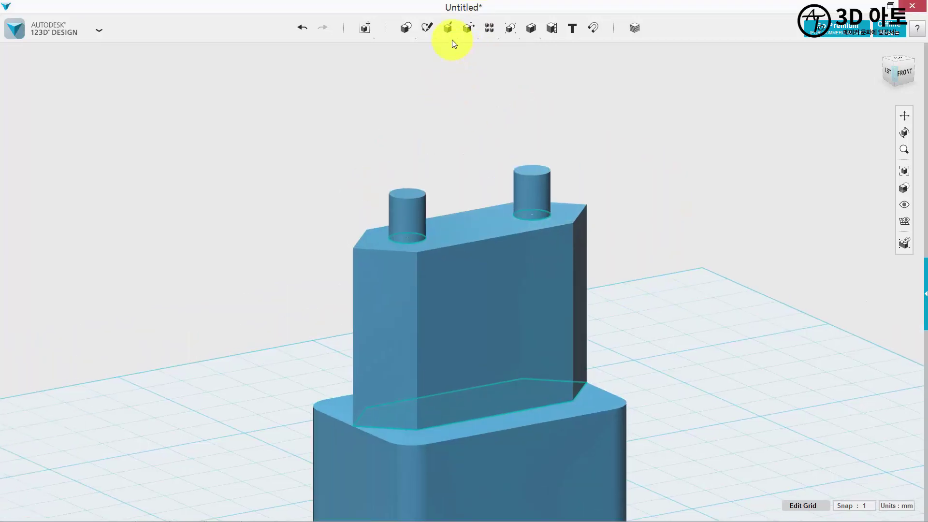
pyautogui.click(449, 51)
pyautogui.click(410, 192)
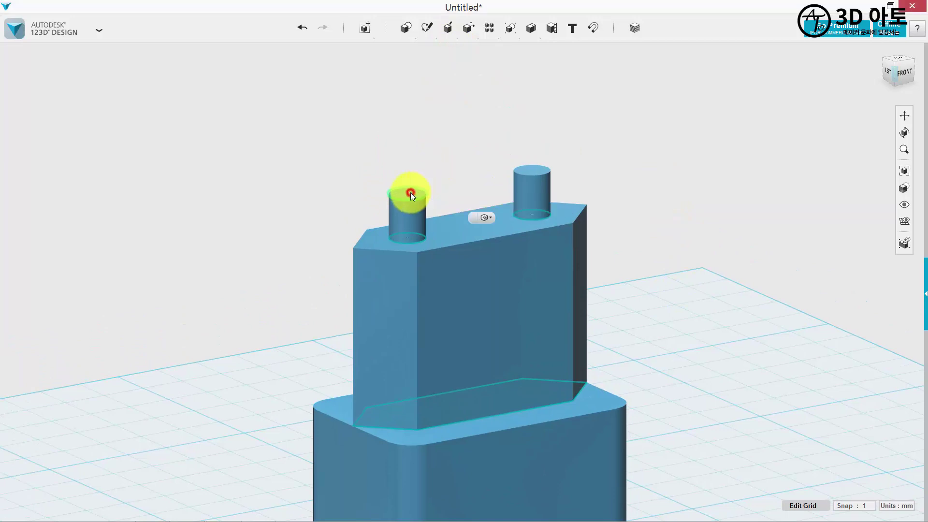
pyautogui.click(530, 170)
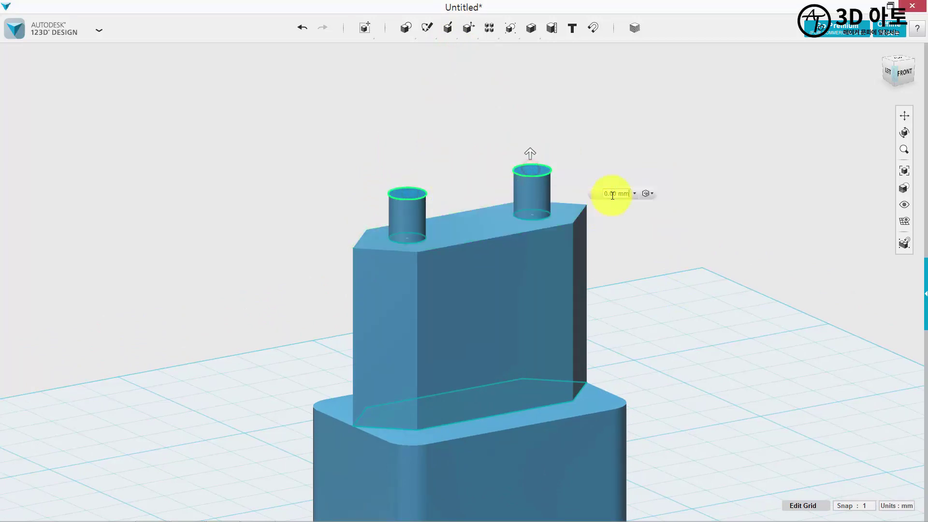
pyautogui.click(627, 193)
pyautogui.write('5')
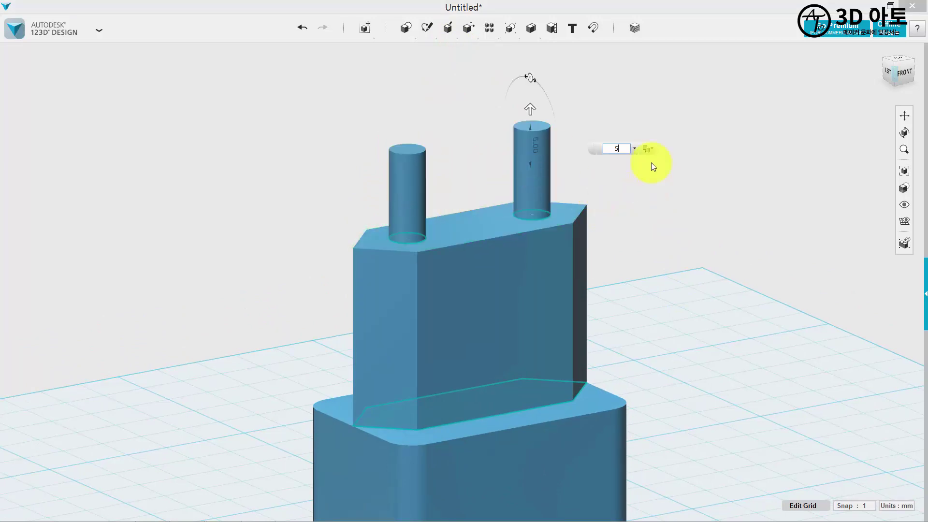
pyautogui.click(648, 147)
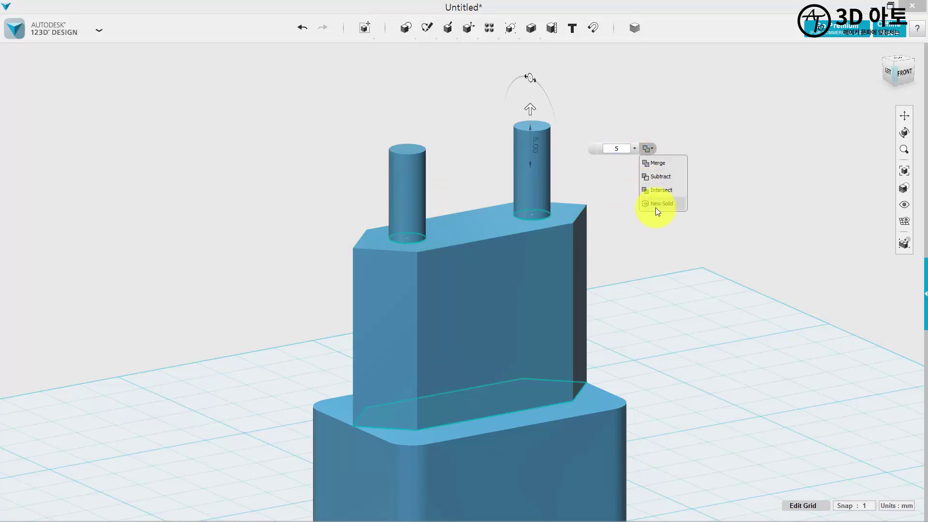
pyautogui.click(657, 204)
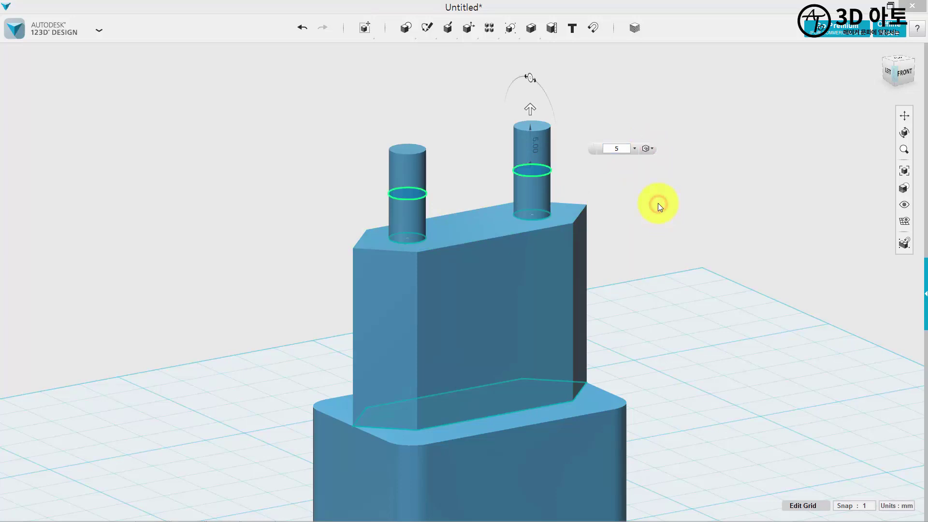
pyautogui.click(655, 213)
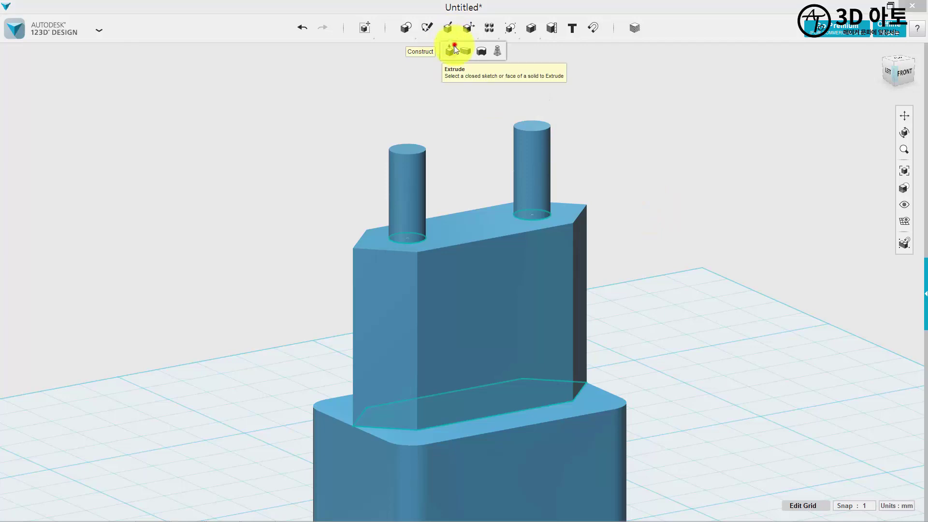
# Step: Extrude the top faces of both pins another 7 mm upward as new solids
pyautogui.click(455, 45)
pyautogui.click(405, 145)
pyautogui.keyDown('shift'); pyautogui.click(530, 124); pyautogui.keyUp('shift')
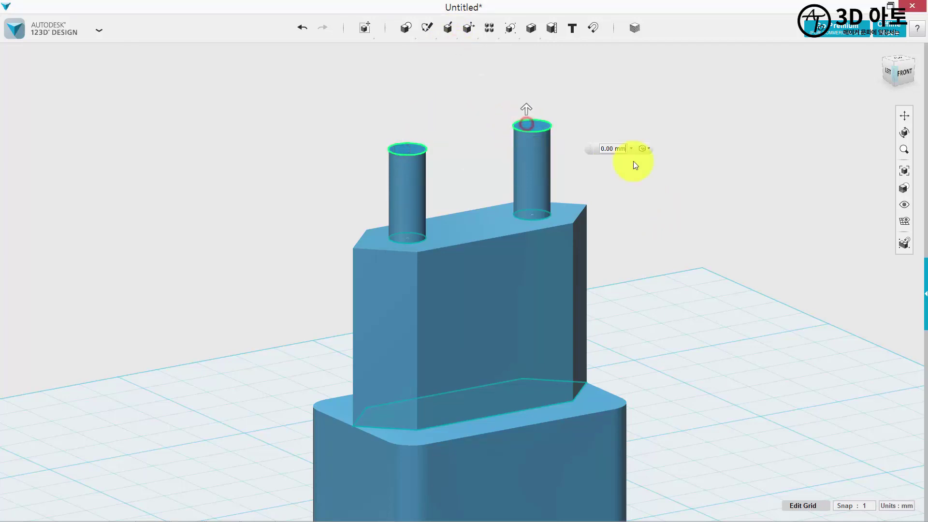
pyautogui.click(626, 149)
pyautogui.write('7')
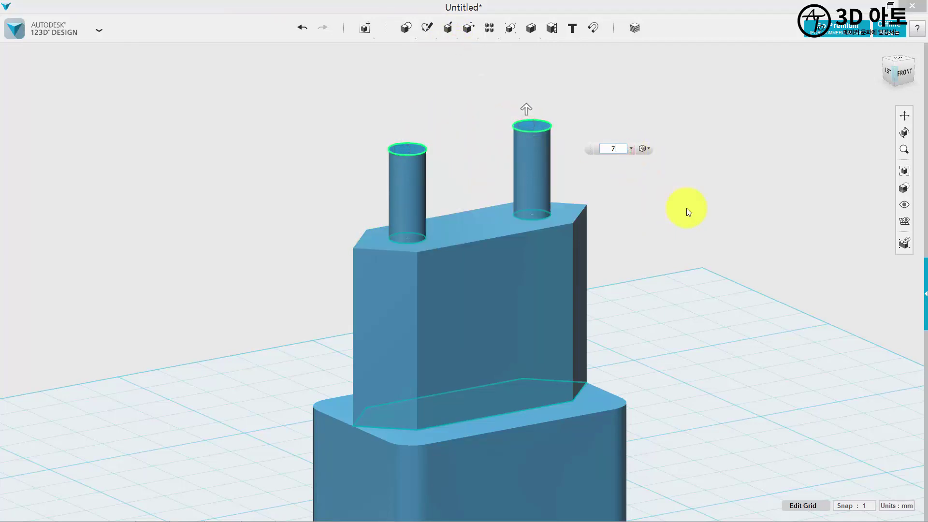
pyautogui.click(645, 89)
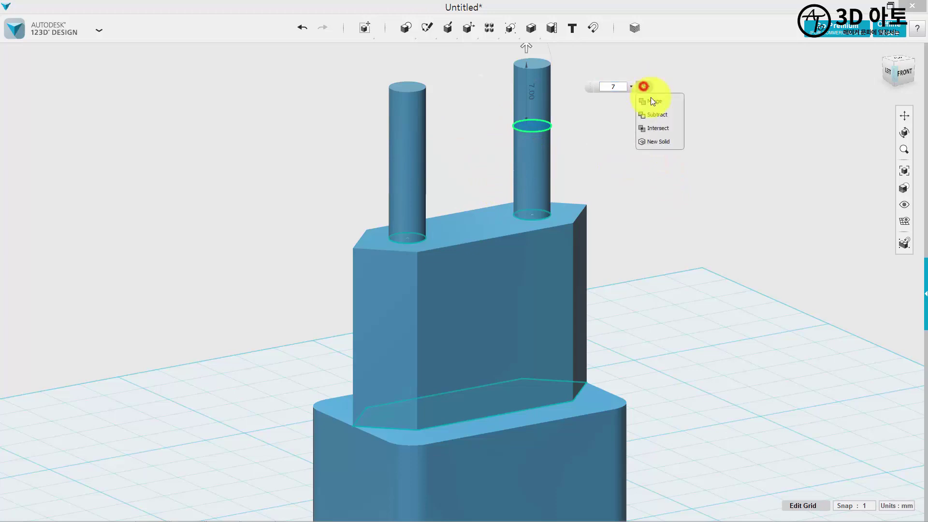
pyautogui.click(656, 140)
pyautogui.moveTo(659, 190); pyautogui.dragTo(675, 261, button='middle')
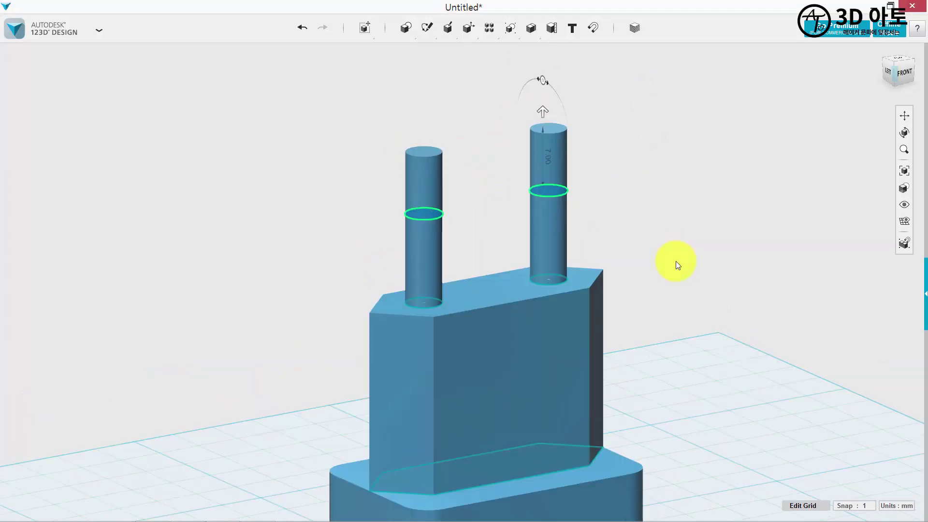
pyautogui.click(701, 293)
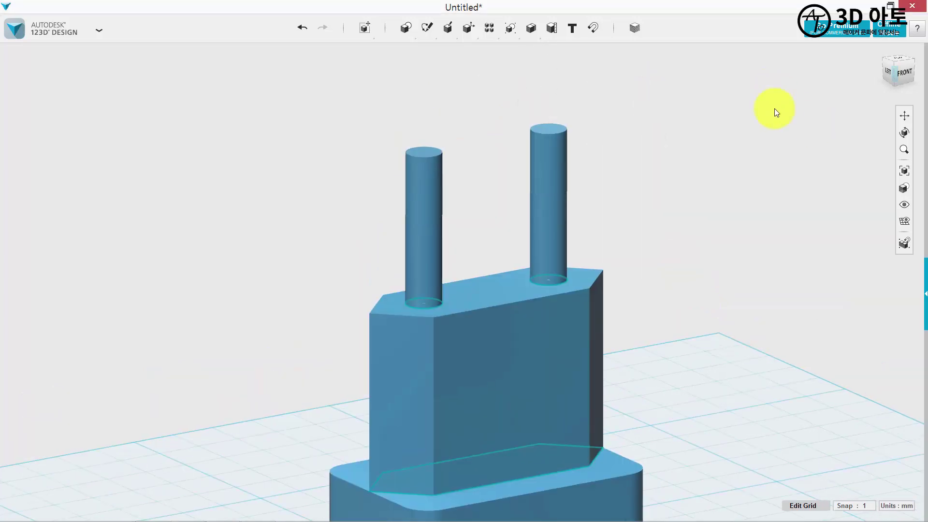
# Step: Scale the middle segments of both pins uniformly with a factor of 0.9
pyautogui.click(544, 223)
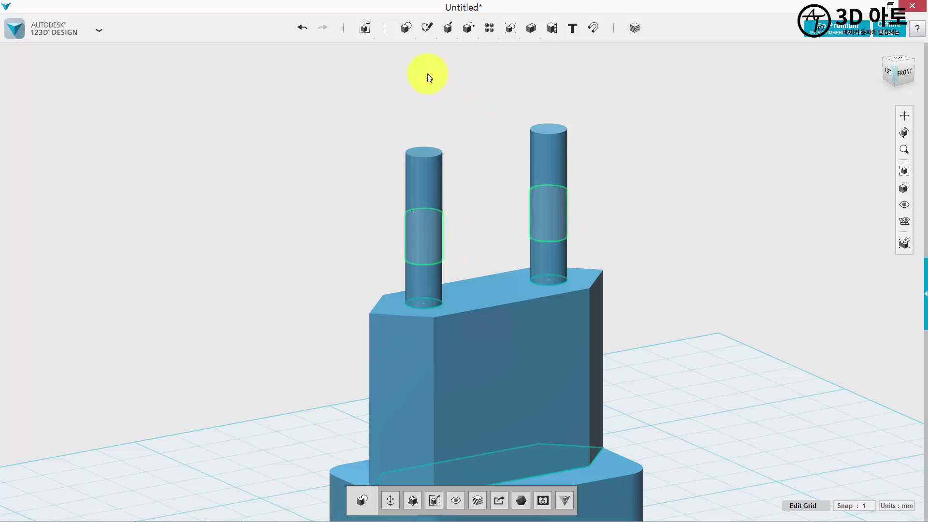
pyautogui.moveTo(365, 28)
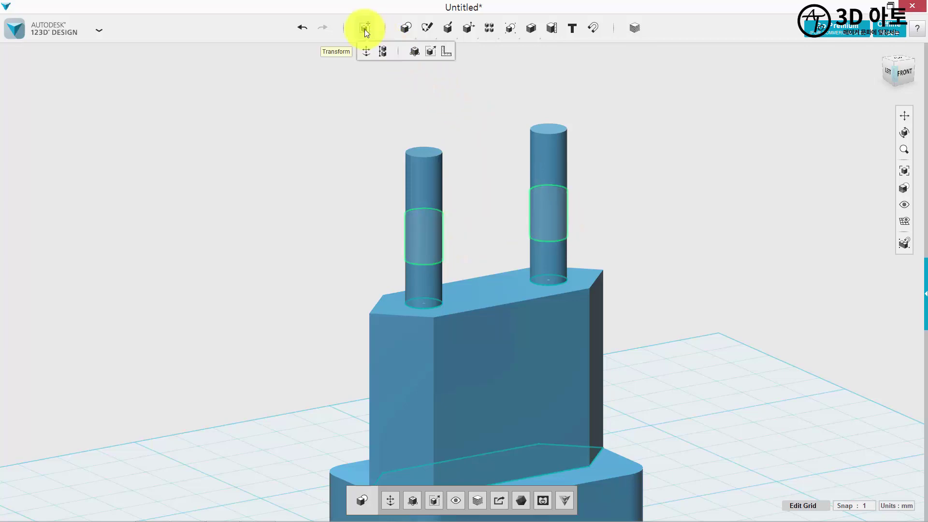
pyautogui.click(431, 53)
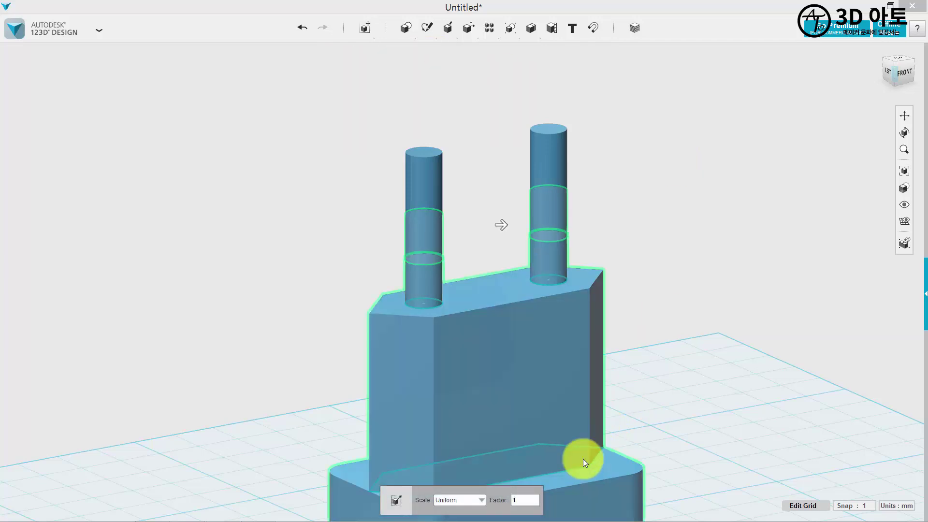
pyautogui.moveTo(533, 496); pyautogui.dragTo(125, 410)
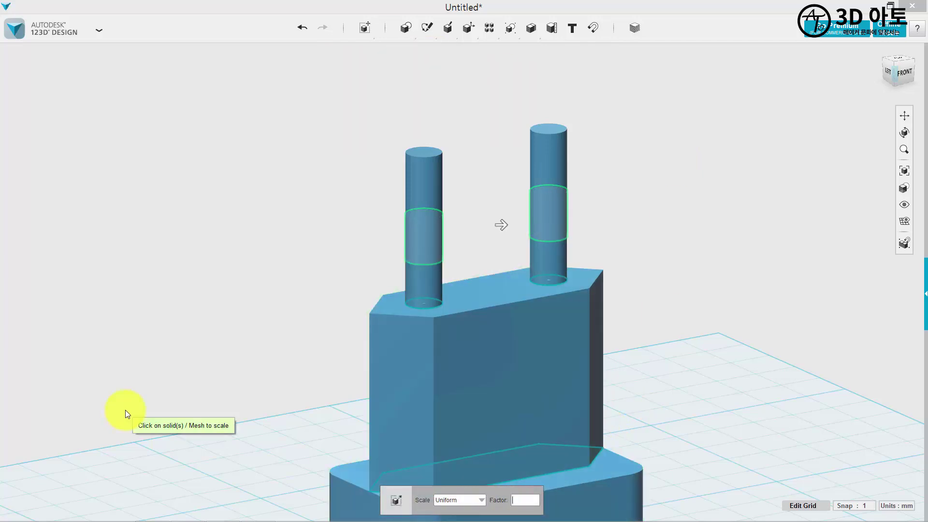
pyautogui.write('0.9')
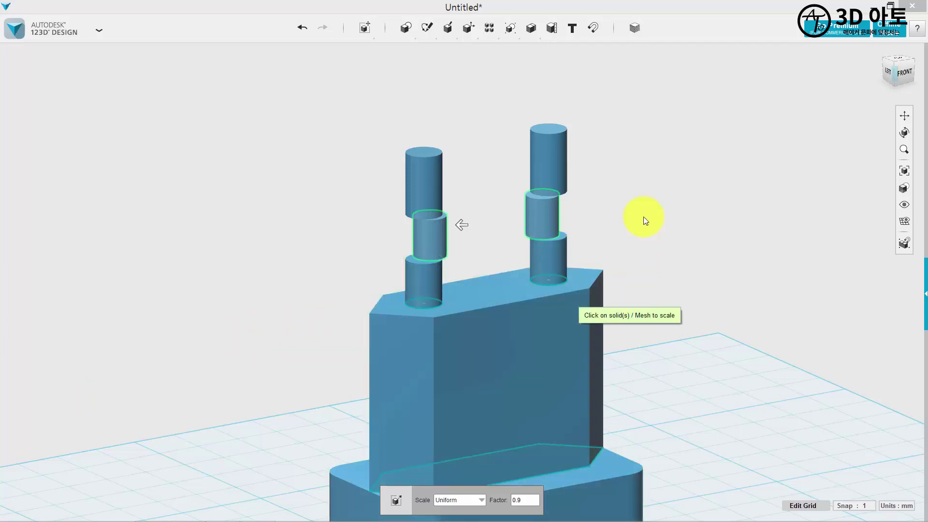
pyautogui.click(647, 203)
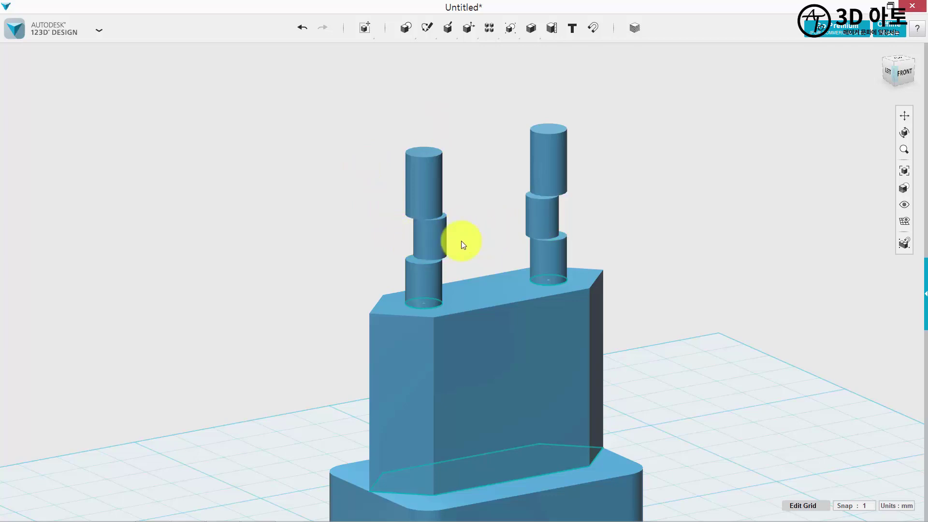
# Step: Snap the scaled middle segment of each pin concentrically onto the top face of its lower segment
pyautogui.scroll(3, 496, 237)
pyautogui.moveTo(497, 237); pyautogui.dragTo(498, 271, button='middle')
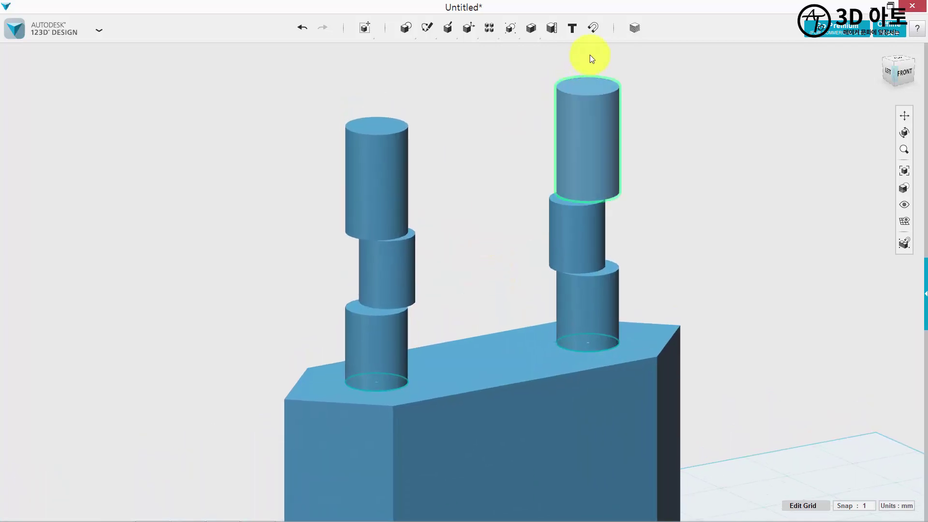
pyautogui.click(596, 30)
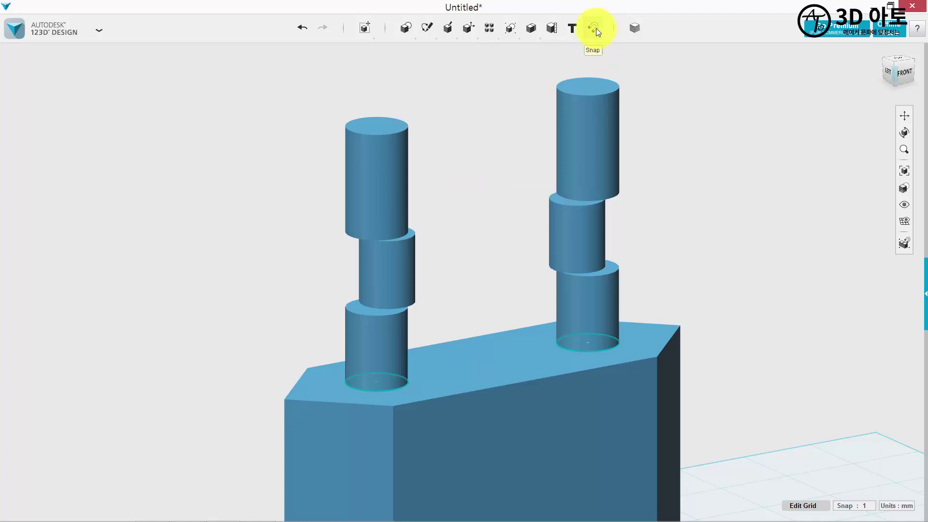
pyautogui.click(407, 236)
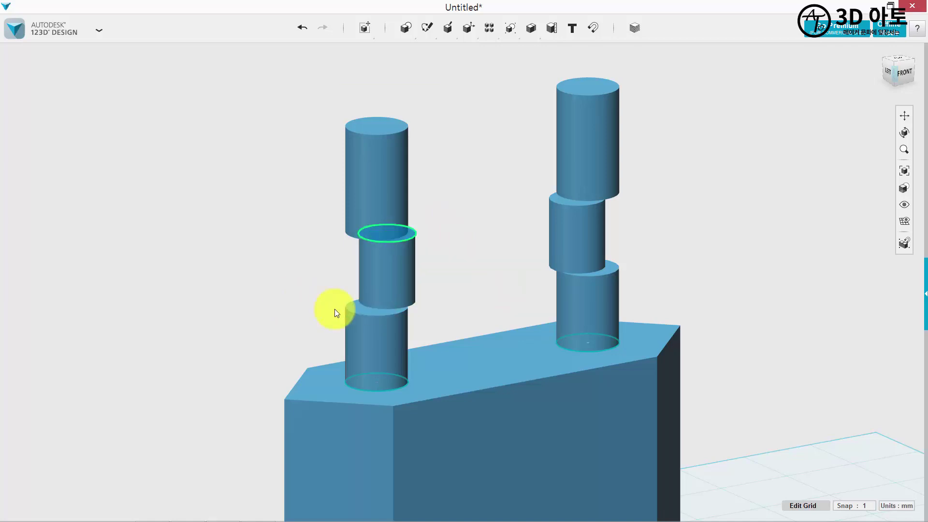
pyautogui.click(366, 309)
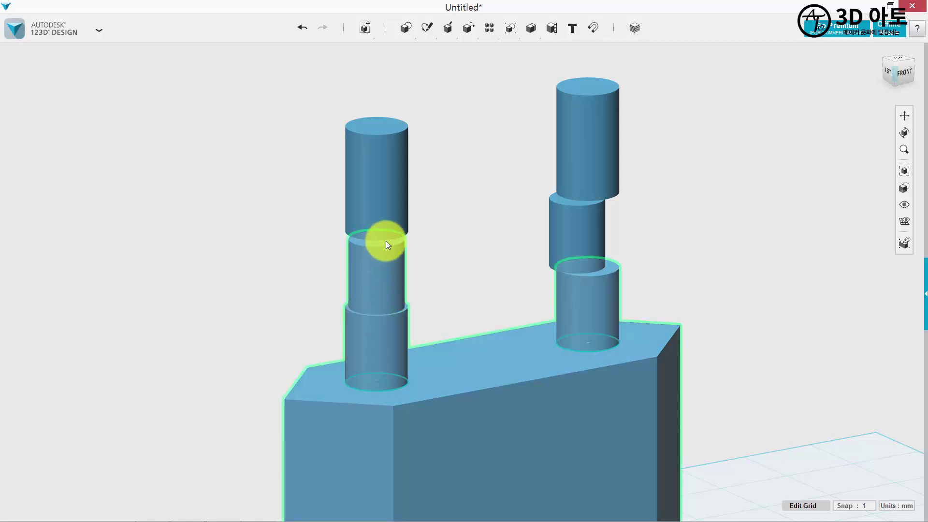
pyautogui.click(592, 28)
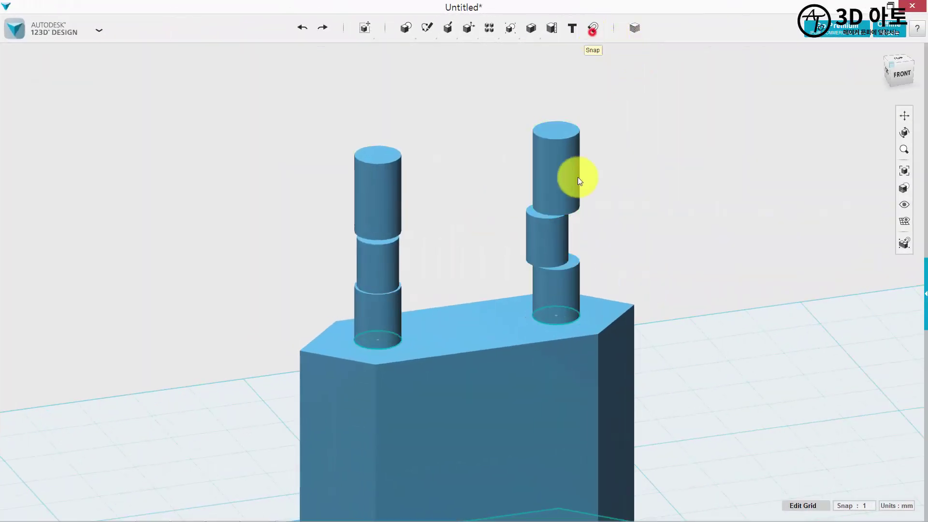
pyautogui.click(532, 213)
pyautogui.click(574, 261)
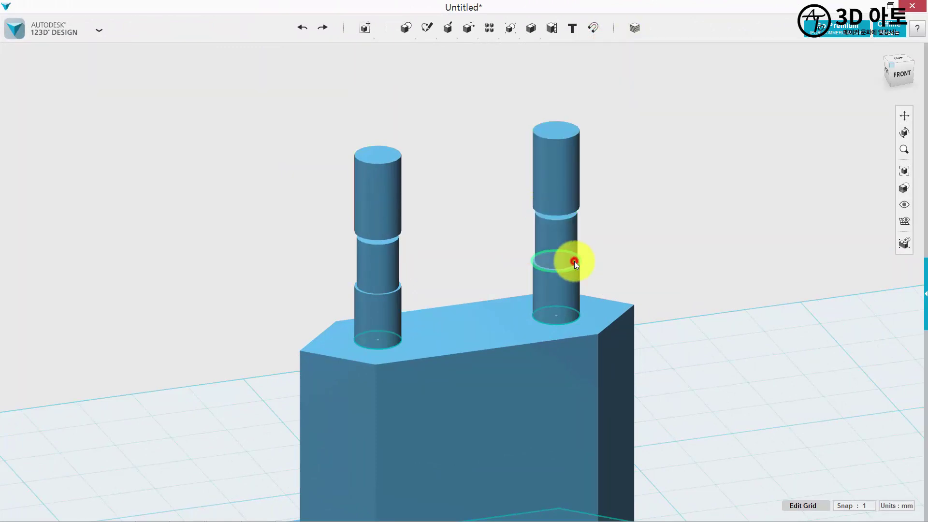
# Step: Snap the upper segment of each pin onto the top face of its narrower middle segment
pyautogui.moveTo(686, 171); pyautogui.dragTo(604, 145, button='right')
pyautogui.click(593, 27)
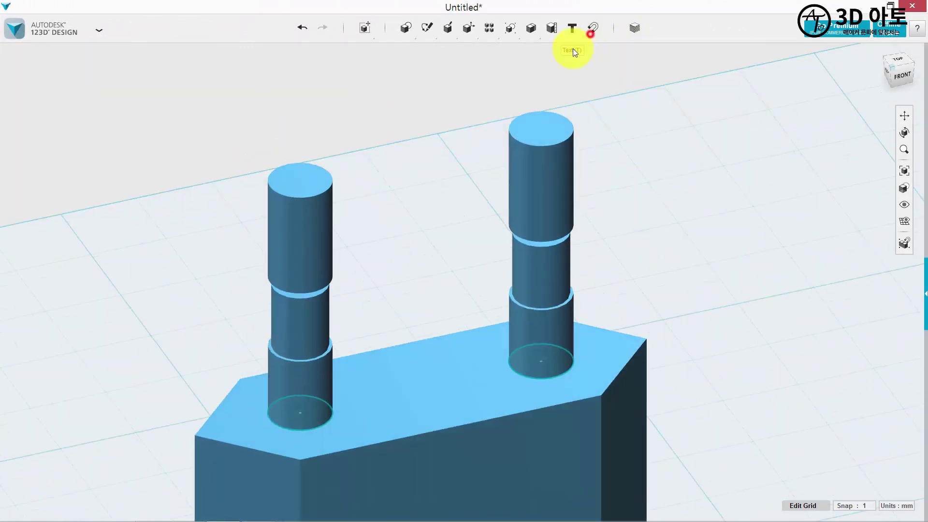
pyautogui.click(310, 202)
pyautogui.click(297, 296)
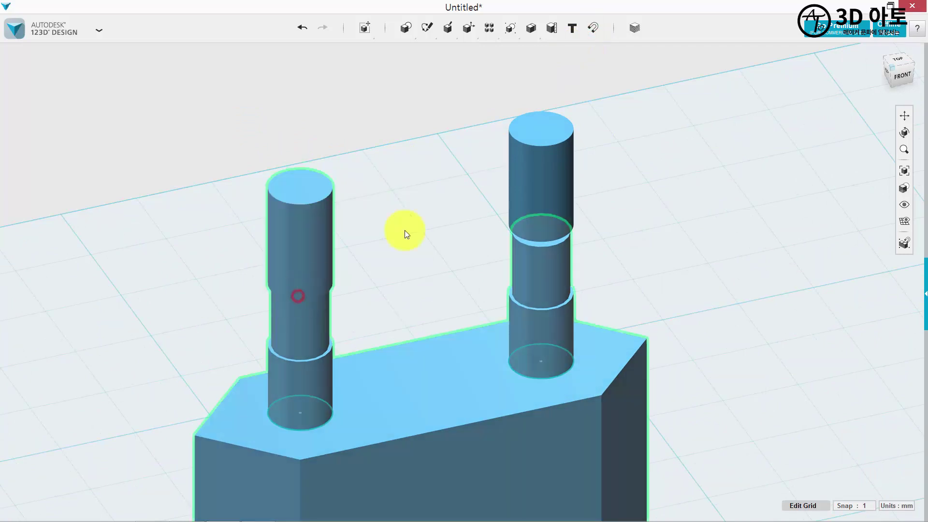
pyautogui.click(593, 27)
pyautogui.click(549, 124)
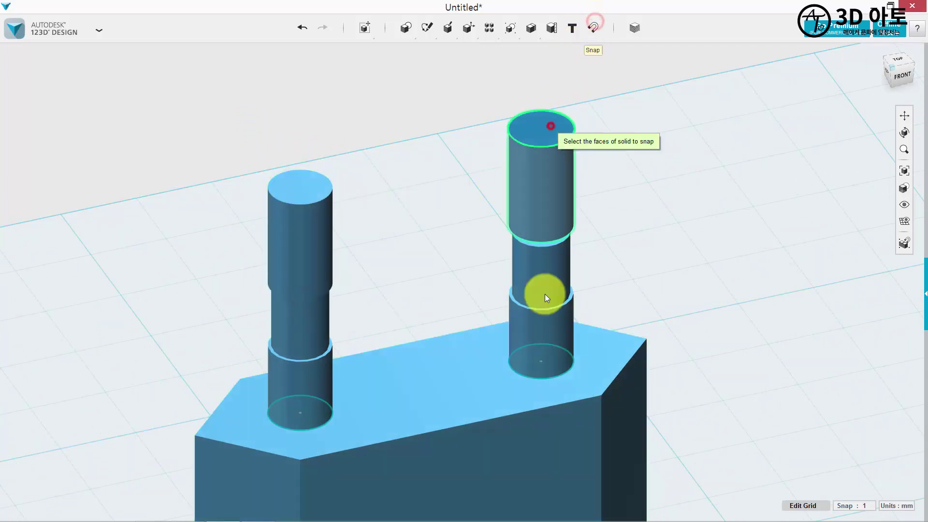
pyautogui.click(539, 244)
# Step: Fillet the top circular edges of both pins with a 1.9 mm radius to round their tips
pyautogui.moveTo(406, 237); pyautogui.dragTo(416, 271, button='right')
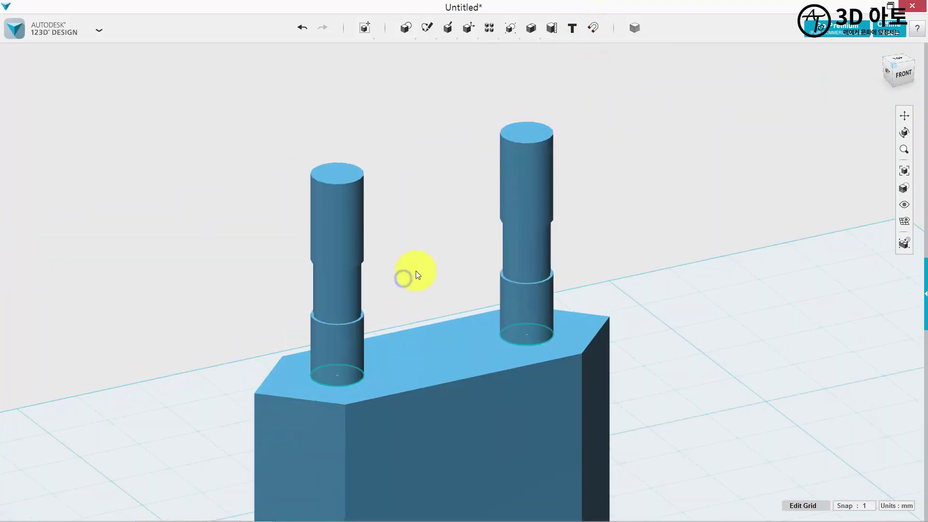
pyautogui.scroll(-3, 387, 274)
pyautogui.scroll(5, 339, 252)
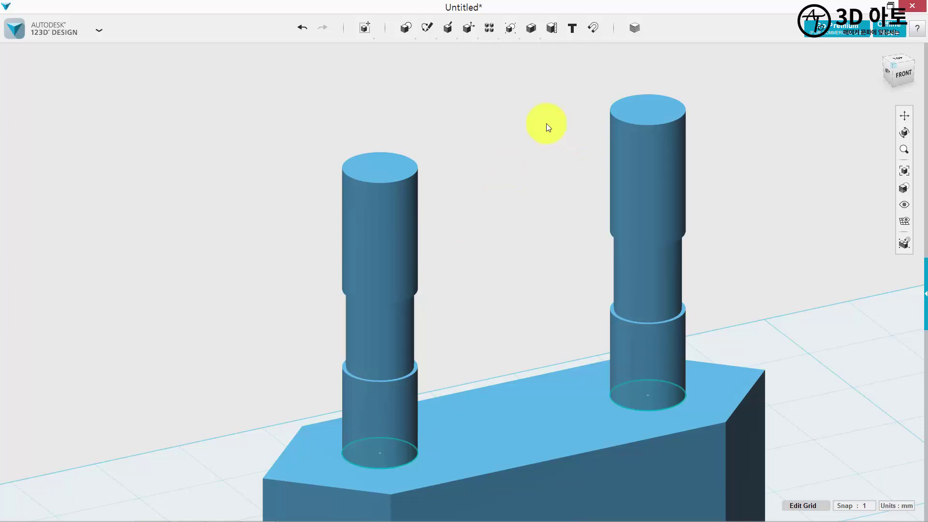
pyautogui.scroll(-5, 529, 133)
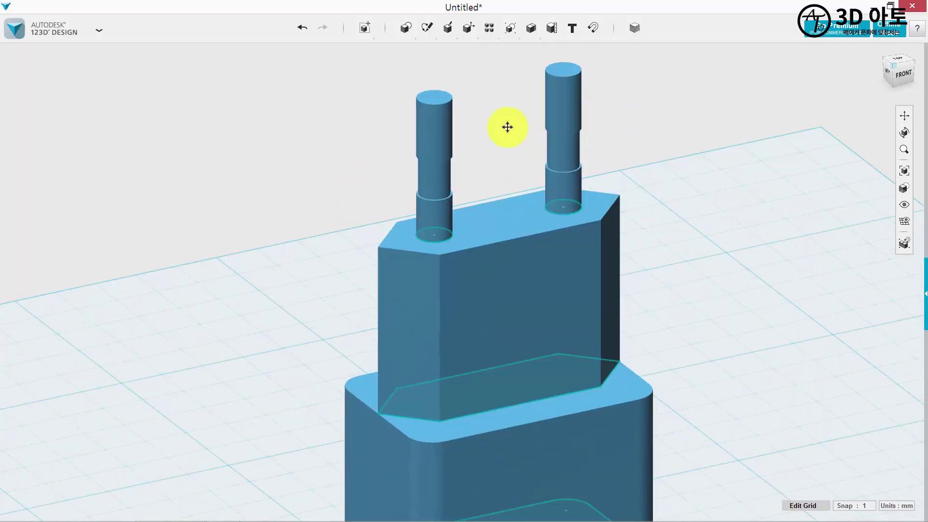
pyautogui.scroll(1, 518, 141)
pyautogui.scroll(4, 497, 115)
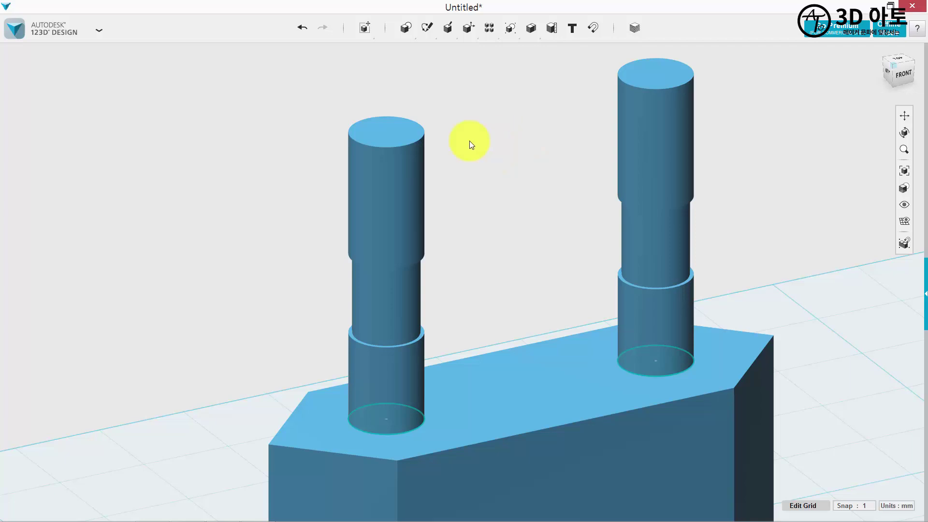
pyautogui.press('e')
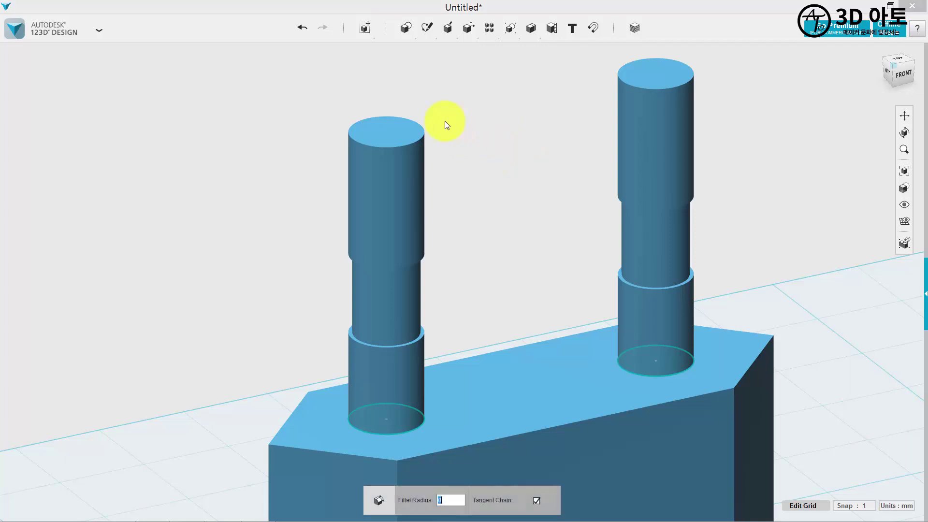
pyautogui.click(423, 134)
pyautogui.moveTo(464, 27)
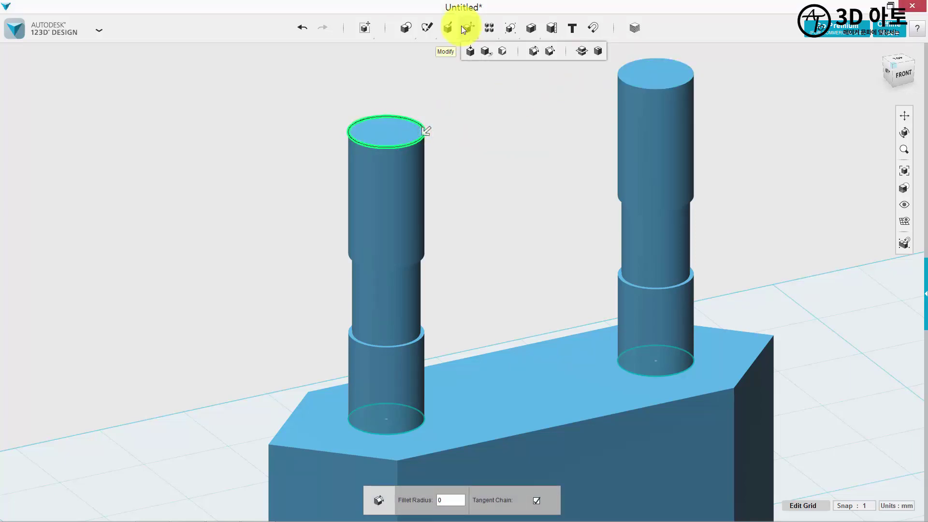
pyautogui.click(535, 52)
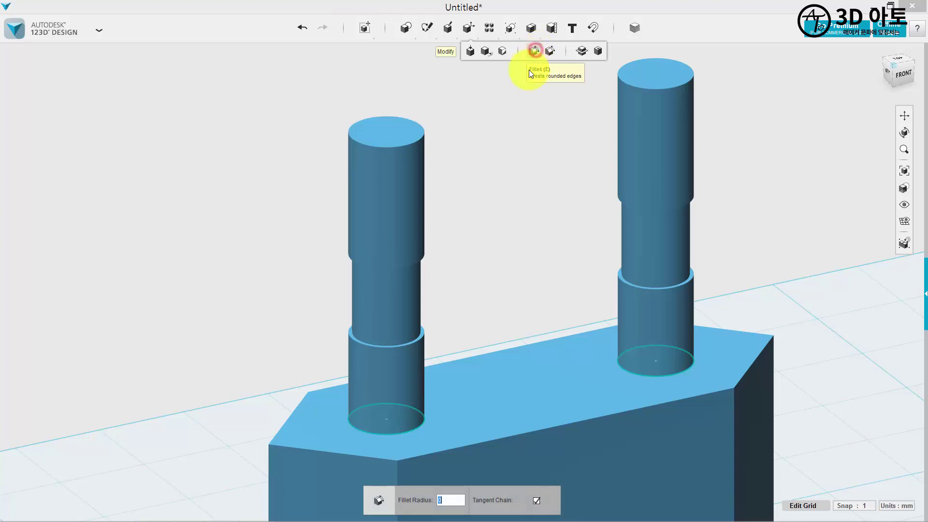
pyautogui.click(420, 138)
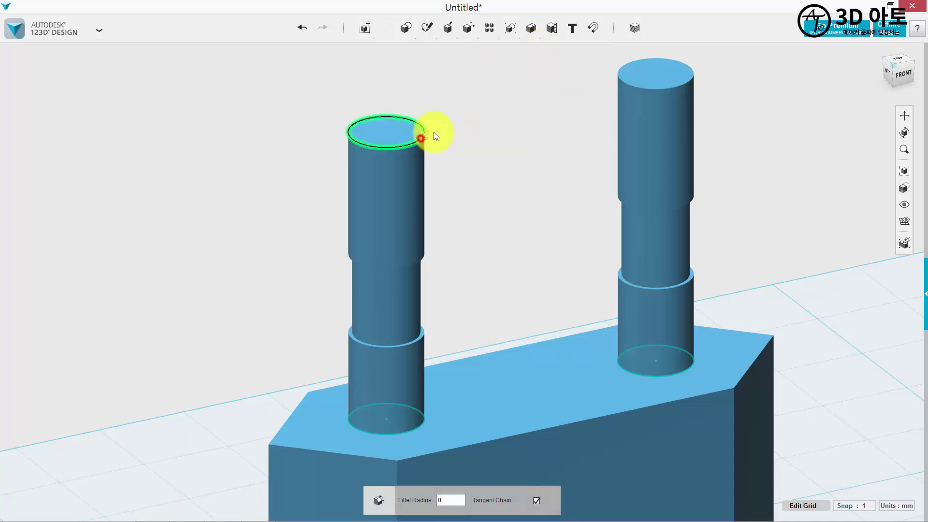
pyautogui.click(634, 82)
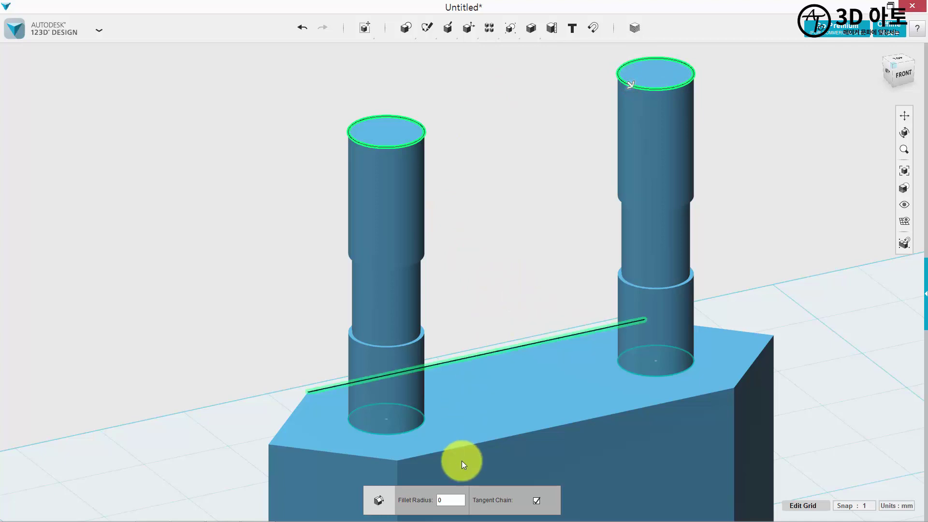
pyautogui.click(460, 500)
pyautogui.write('1.9')
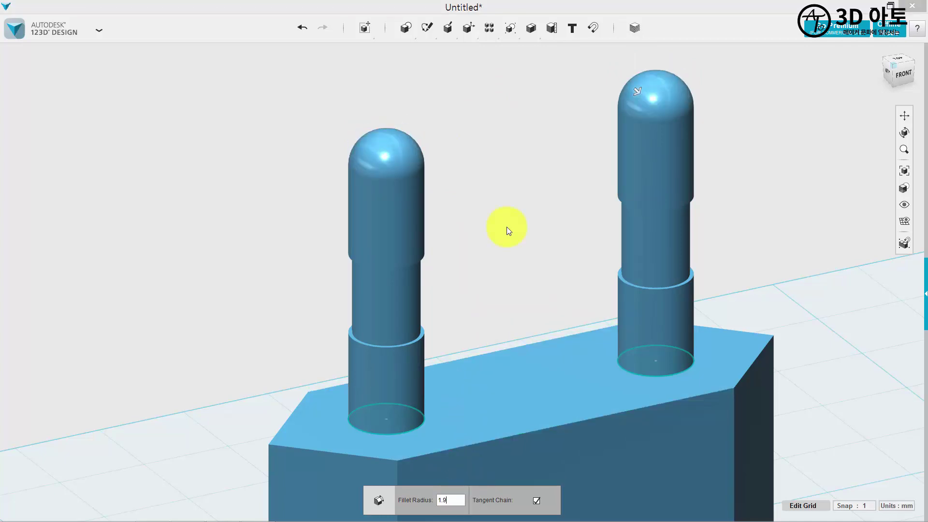
pyautogui.press('Return')
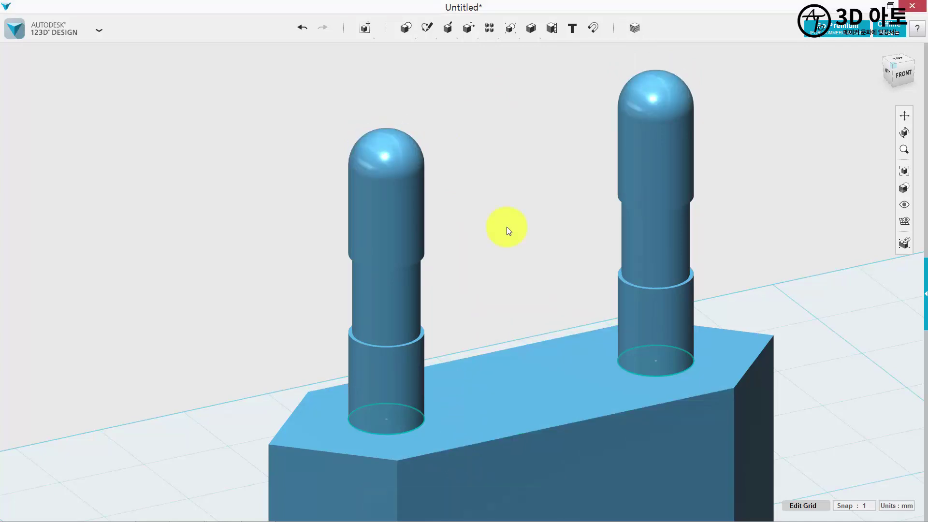
# Step: Examine the rounded, stepped pins and the plug body from several angles and distances
pyautogui.scroll(-3, 506, 227)
pyautogui.moveTo(521, 221); pyautogui.dragTo(488, 215, button='middle')
pyautogui.moveTo(644, 211); pyautogui.dragTo(628, 199, button='right')
pyautogui.scroll(-3, 467, 131)
pyautogui.moveTo(473, 144); pyautogui.dragTo(471, 170, button='right')
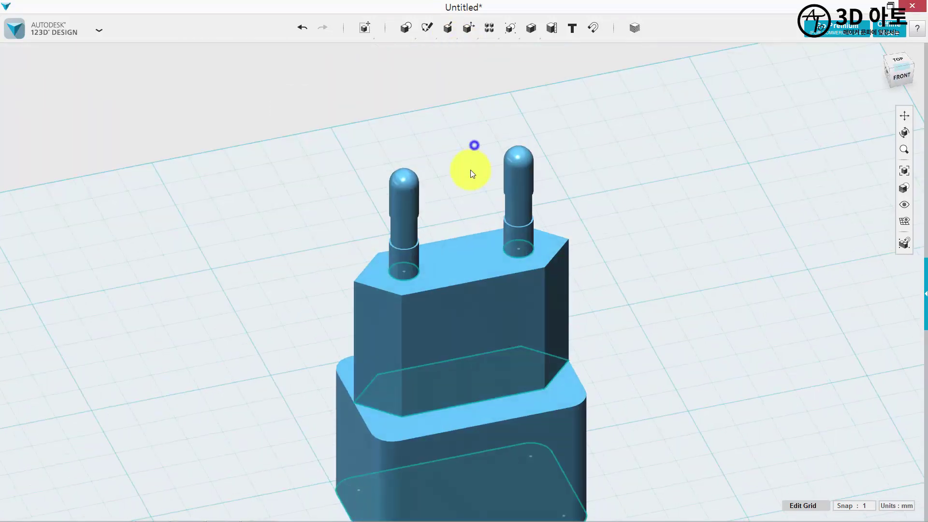
pyautogui.scroll(3, 466, 193)
pyautogui.moveTo(457, 168); pyautogui.dragTo(455, 128, button='middle')
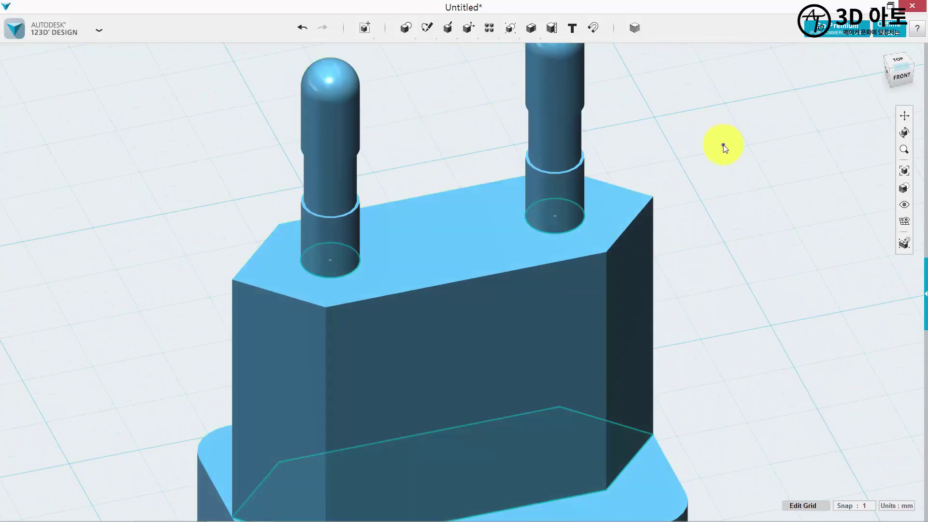
pyautogui.moveTo(723, 145)
pyautogui.mouseDown(button='right')
pyautogui.moveTo(694, 152)
pyautogui.moveTo(718, 147)
pyautogui.mouseUp(button='right')
pyautogui.scroll(-3, 689, 140)
pyautogui.scroll(-2, 689, 140)
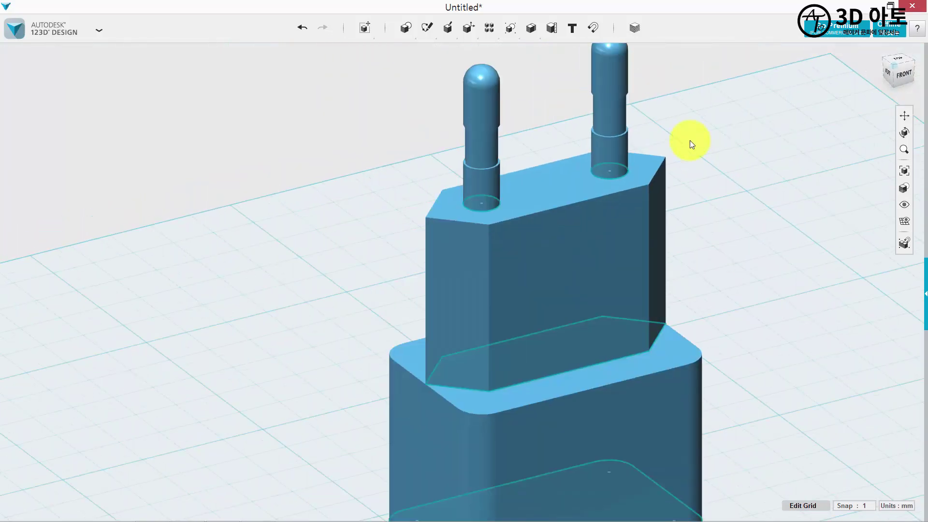
pyautogui.scroll(4, 696, 142)
pyautogui.moveTo(708, 145); pyautogui.dragTo(706, 176, button='middle')
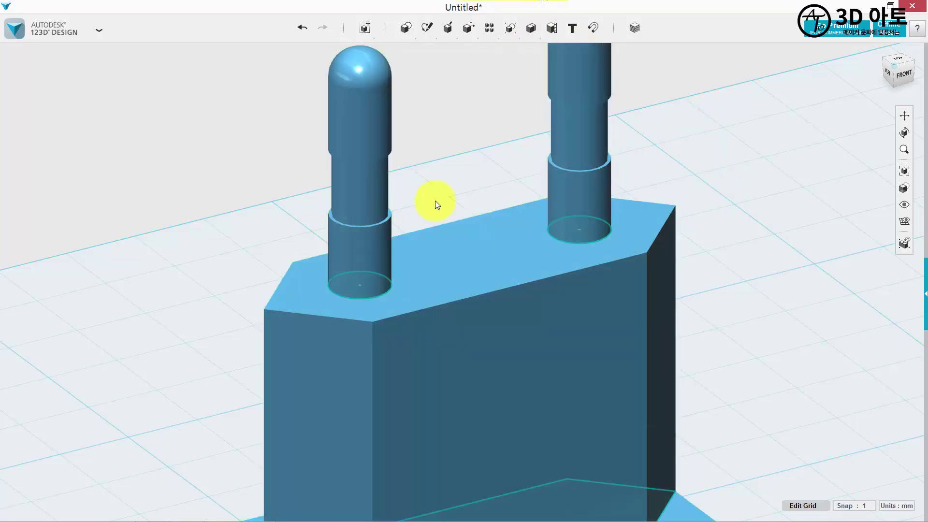
# Step: Fillet the two long top edges of the hexagonal plug body with a 1 mm radius
pyautogui.moveTo(468, 30)
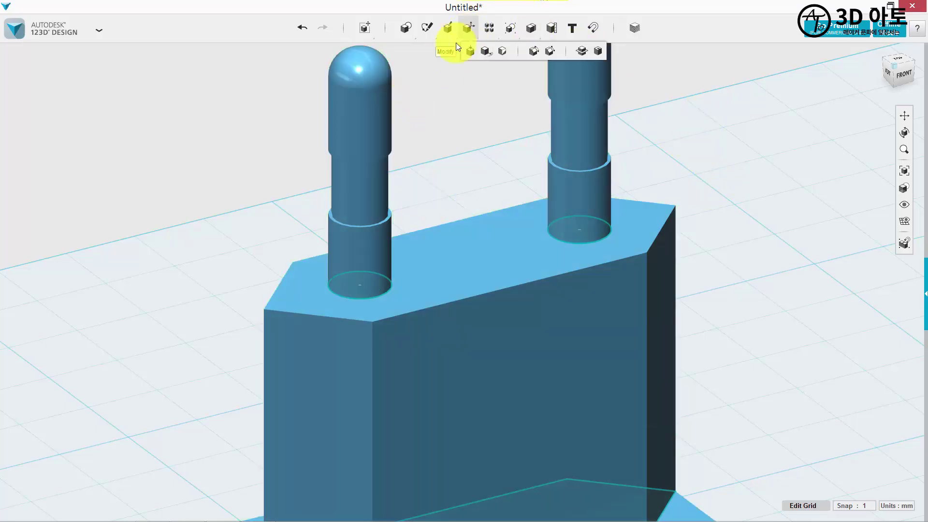
pyautogui.click(534, 53)
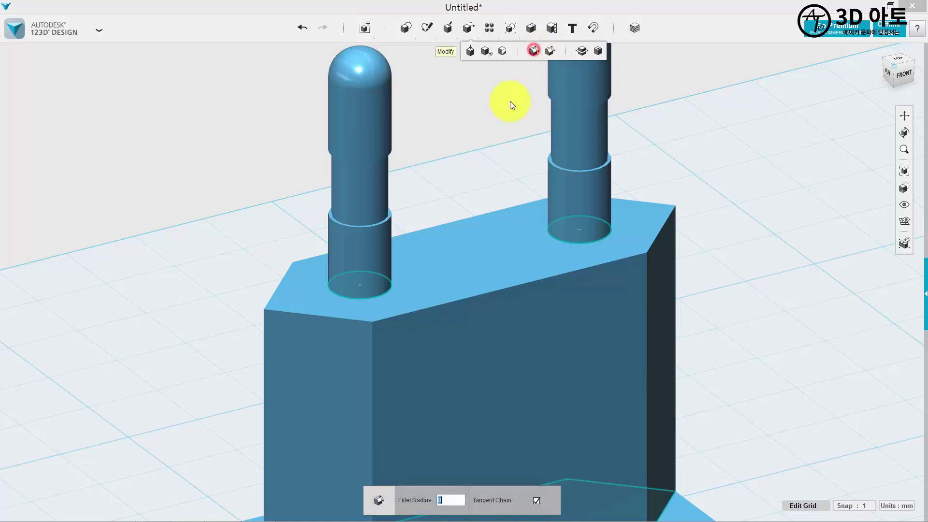
pyautogui.click(465, 219)
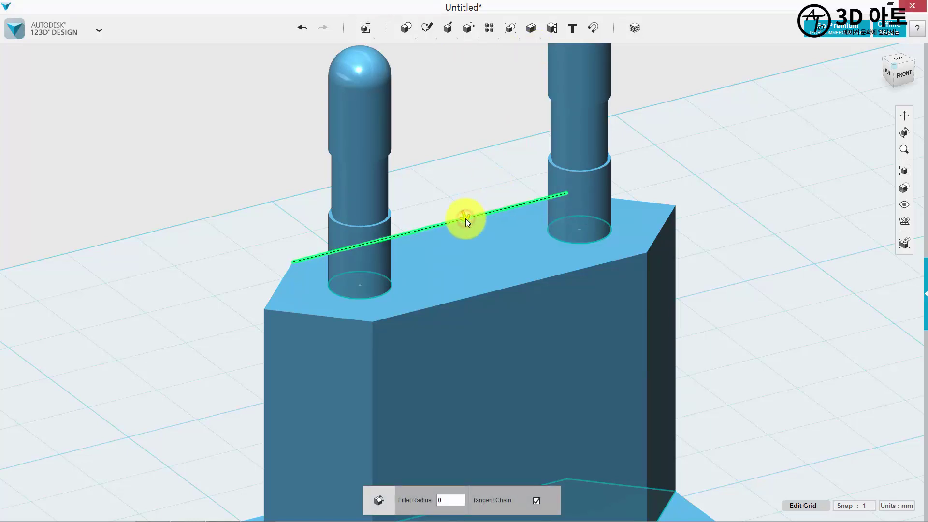
pyautogui.click(495, 290)
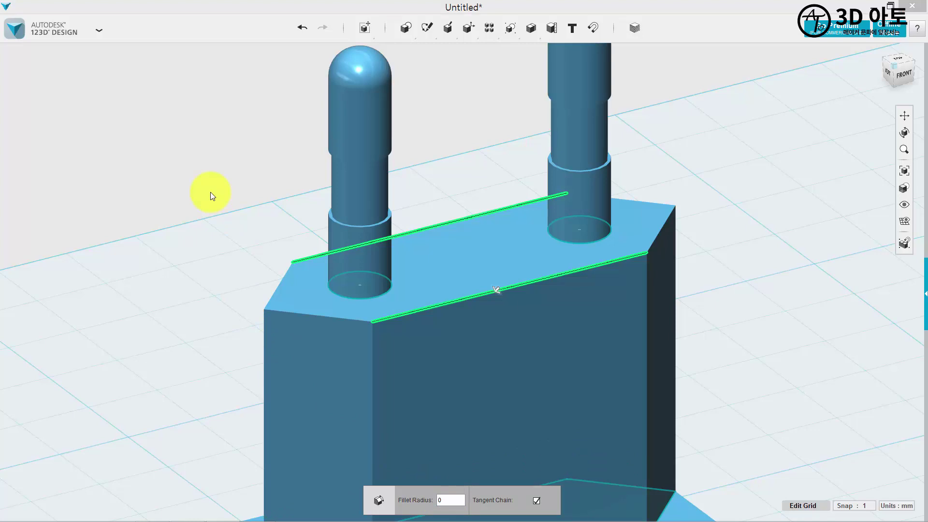
pyautogui.write('1')
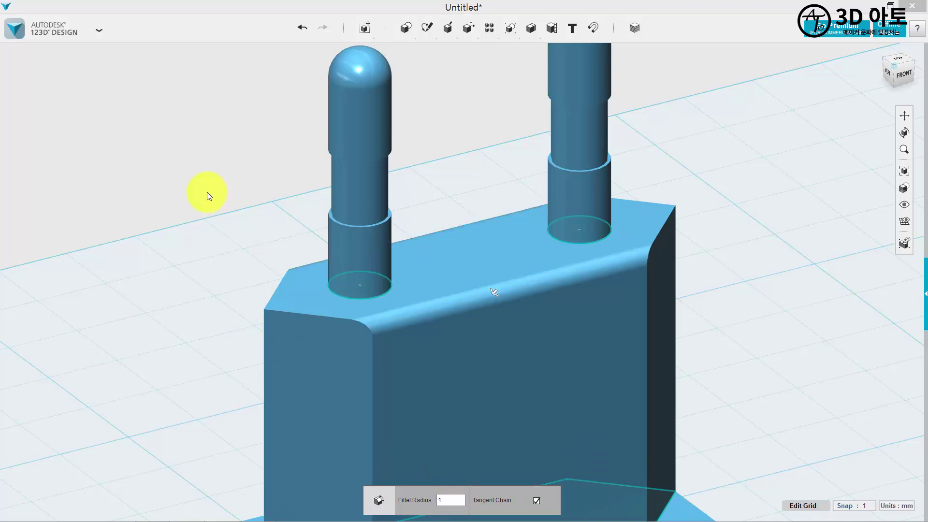
pyautogui.click(207, 192)
# Step: Fillet the four slanted top edges of the plug body and their tangent vertical corner edges with a 1 mm radius
pyautogui.press('e')
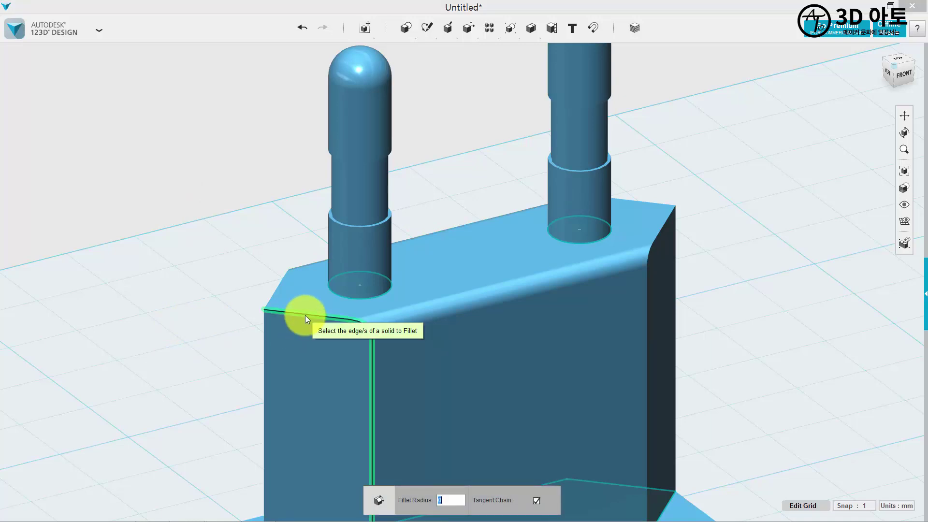
pyautogui.click(306, 315)
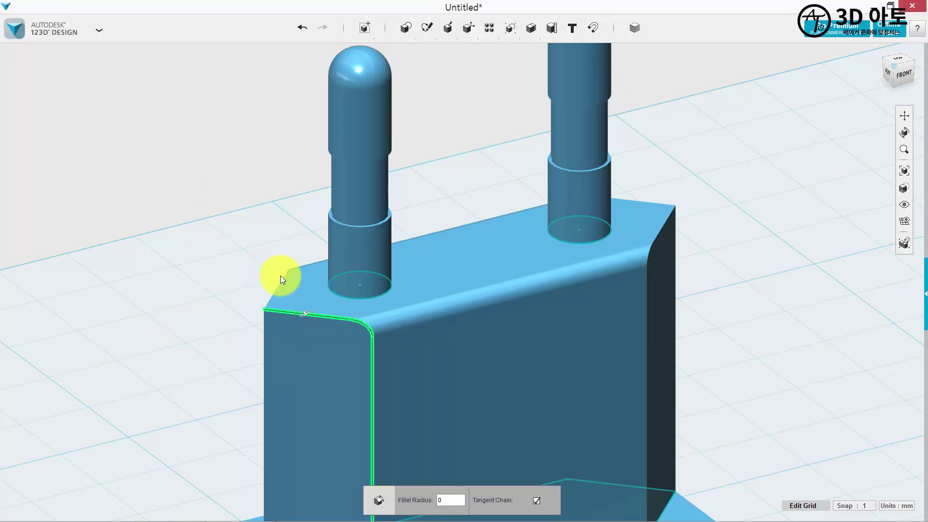
pyautogui.click(283, 278)
pyautogui.click(648, 204)
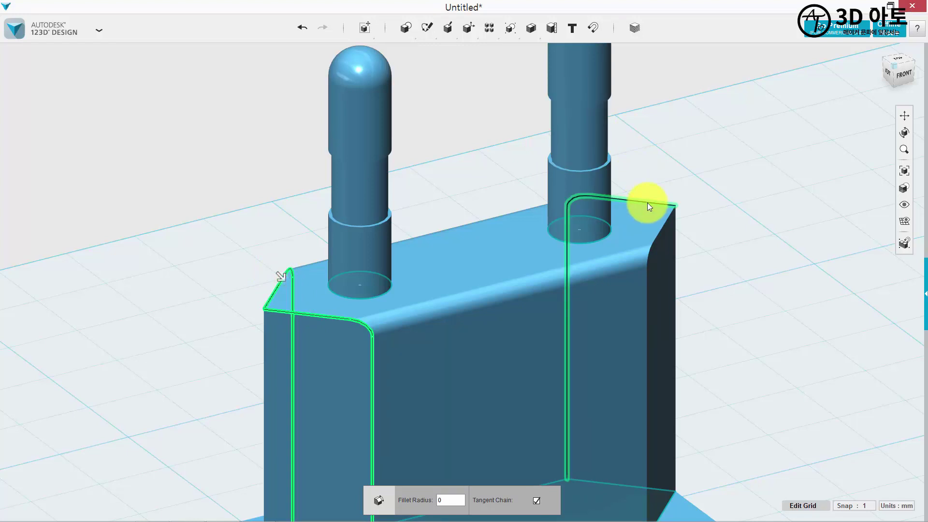
pyautogui.click(662, 228)
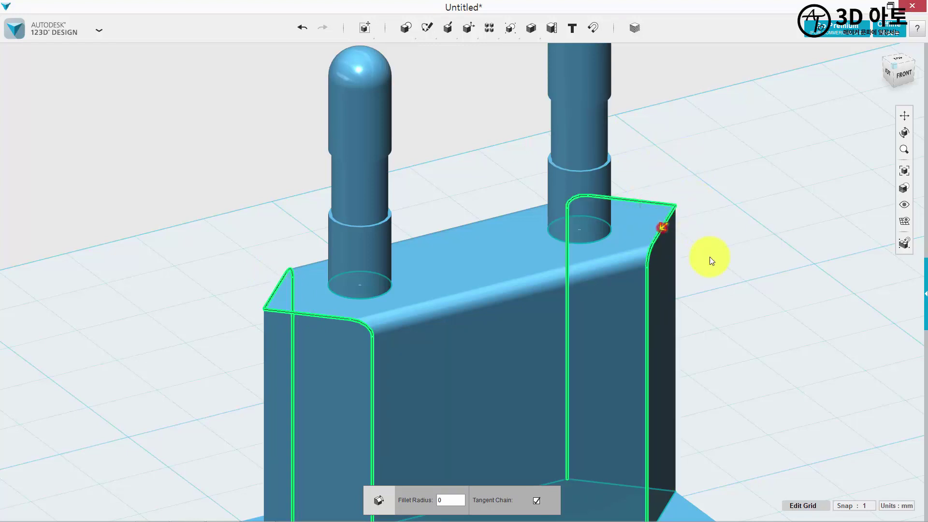
pyautogui.moveTo(732, 372); pyautogui.dragTo(760, 304, button='middle')
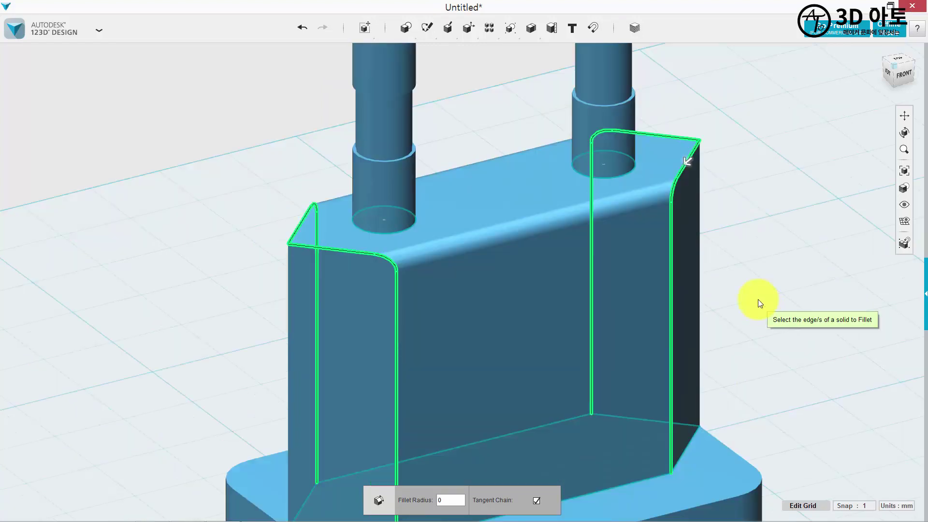
pyautogui.doubleClick(451, 502)
pyautogui.write('1')
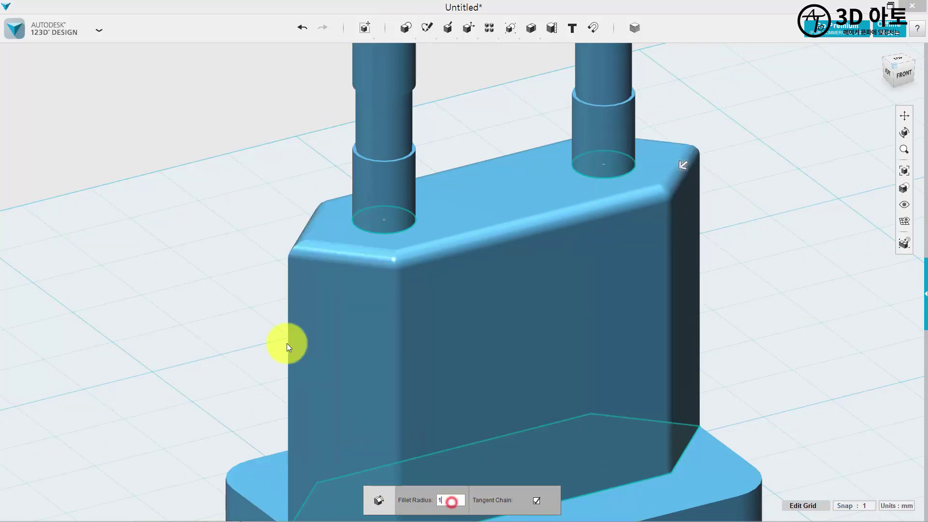
pyautogui.click(169, 330)
# Step: Fillet the two outermost vertical edges at the narrow ends of the plug body with a 1 mm radius
pyautogui.moveTo(169, 330); pyautogui.dragTo(254, 231, button='right')
pyautogui.press('e')
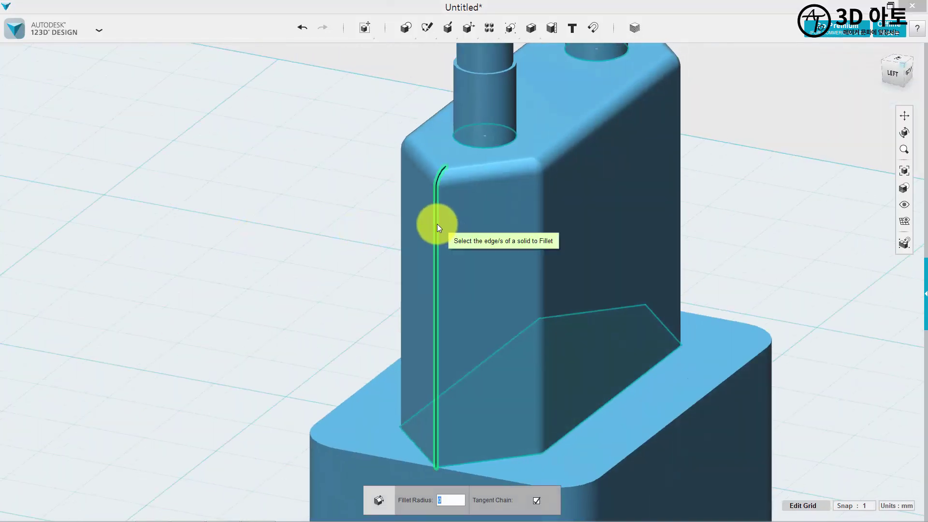
pyautogui.click(437, 224)
pyautogui.moveTo(766, 211); pyautogui.dragTo(487, 213, button='right')
pyautogui.click(486, 213)
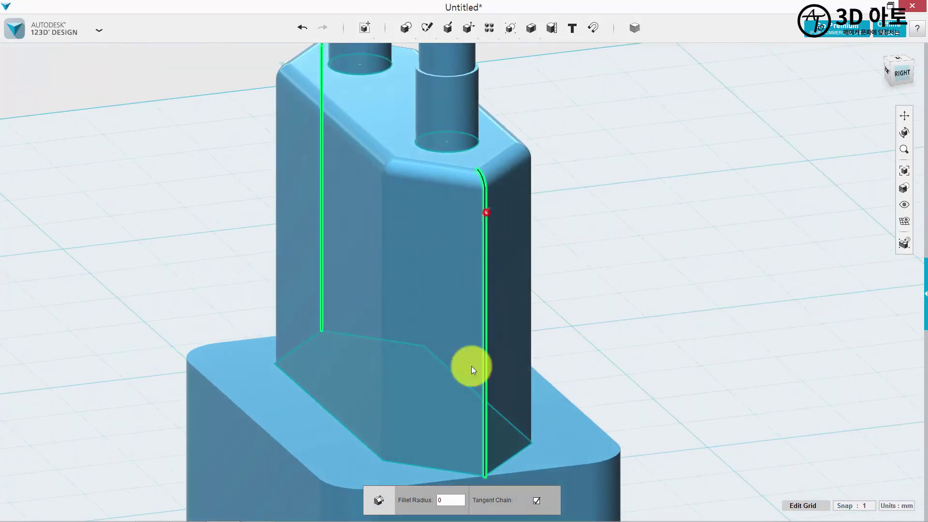
pyautogui.doubleClick(458, 503)
pyautogui.write('1')
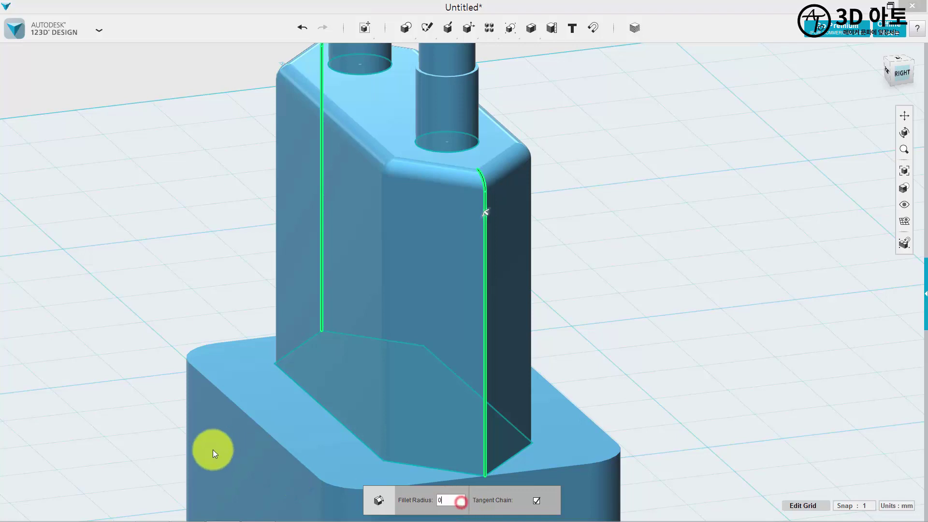
pyautogui.click(66, 342)
# Step: Fillet the edge loop where the plug body meets the base block with a 4 mm radius
pyautogui.moveTo(83, 341); pyautogui.dragTo(331, 253, button='right')
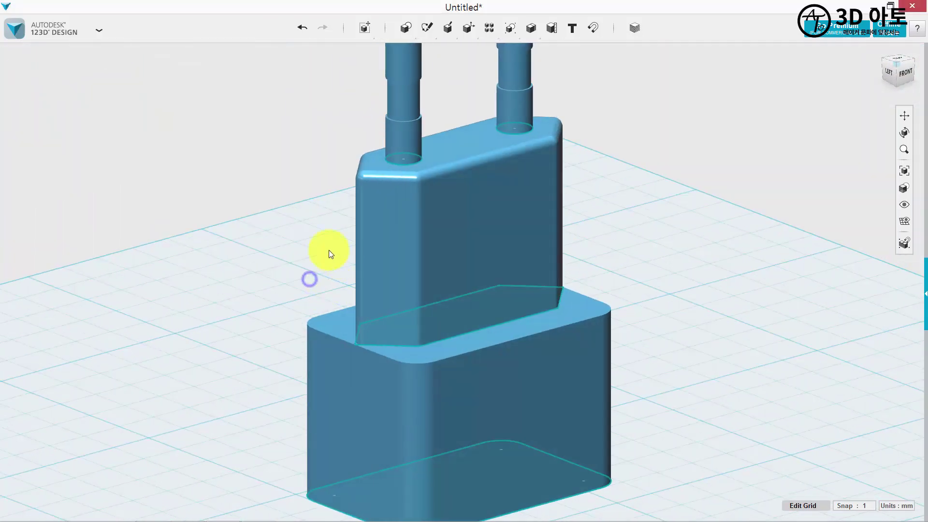
pyautogui.moveTo(558, 295); pyautogui.dragTo(431, 227, button='right')
pyautogui.scroll(5, 634, 309)
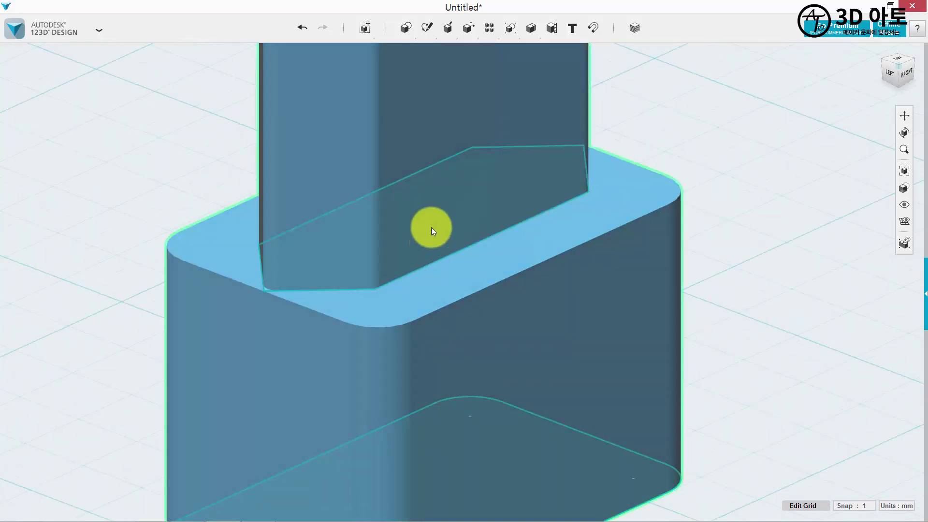
pyautogui.click(497, 232)
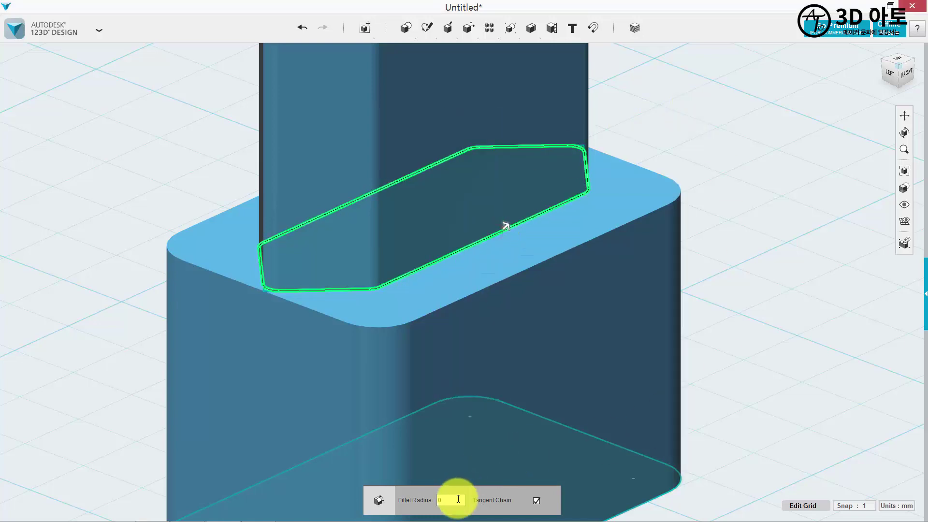
pyautogui.write('4')
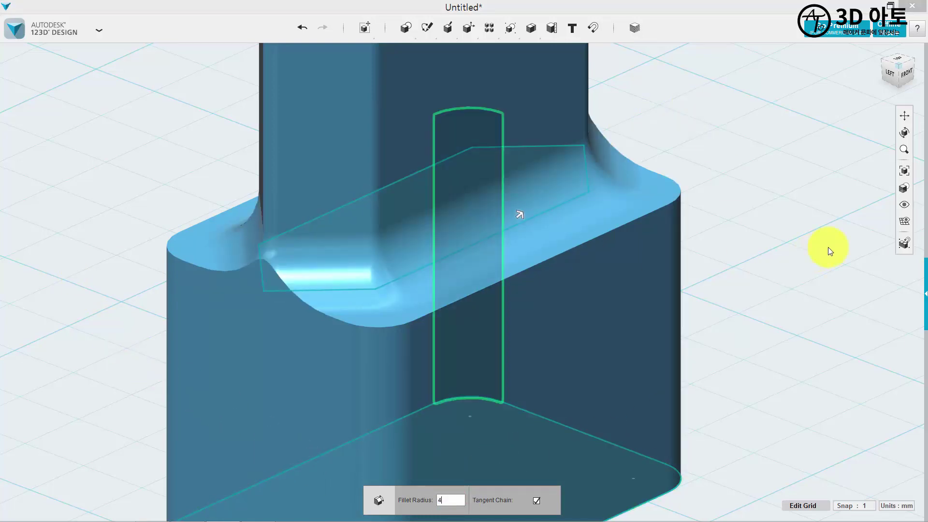
pyautogui.scroll(-4, 829, 249)
pyautogui.moveTo(822, 256); pyautogui.dragTo(773, 237, button='right')
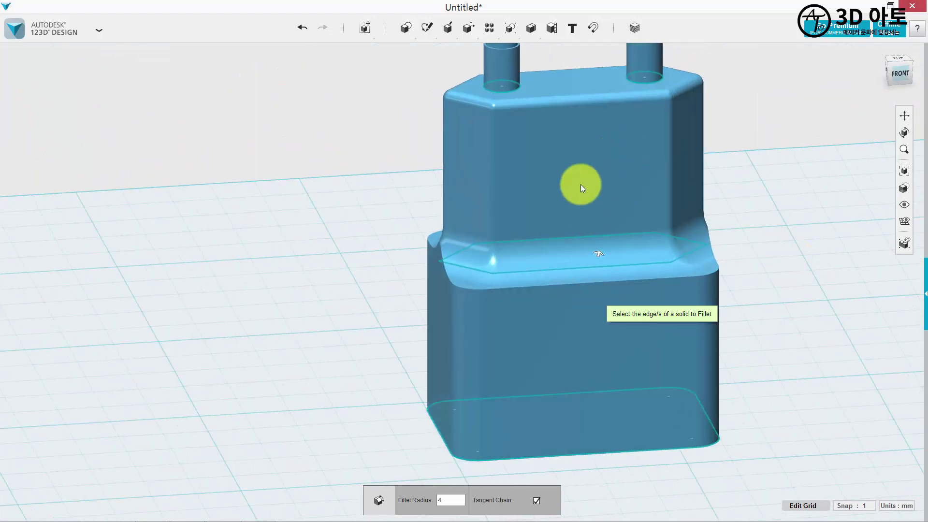
pyautogui.moveTo(582, 187); pyautogui.dragTo(853, 265, button='right')
pyautogui.click(779, 231)
# Step: Fillet the wavy upper rim of the base block with a 1 mm radius
pyautogui.press('e')
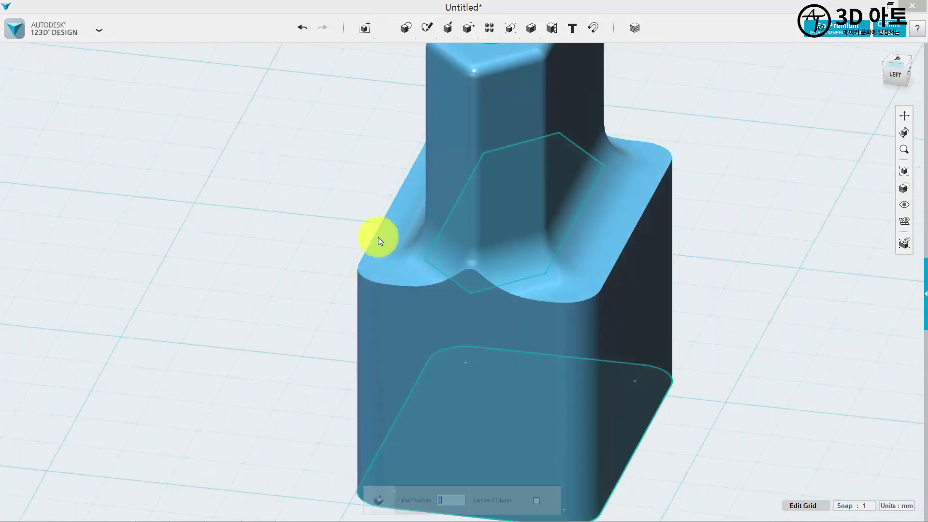
pyautogui.click(372, 234)
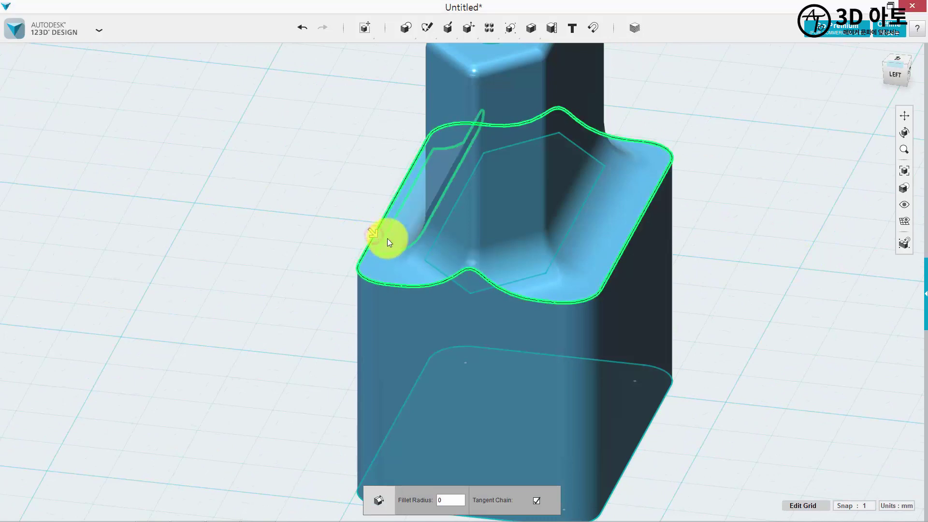
pyautogui.click(454, 499)
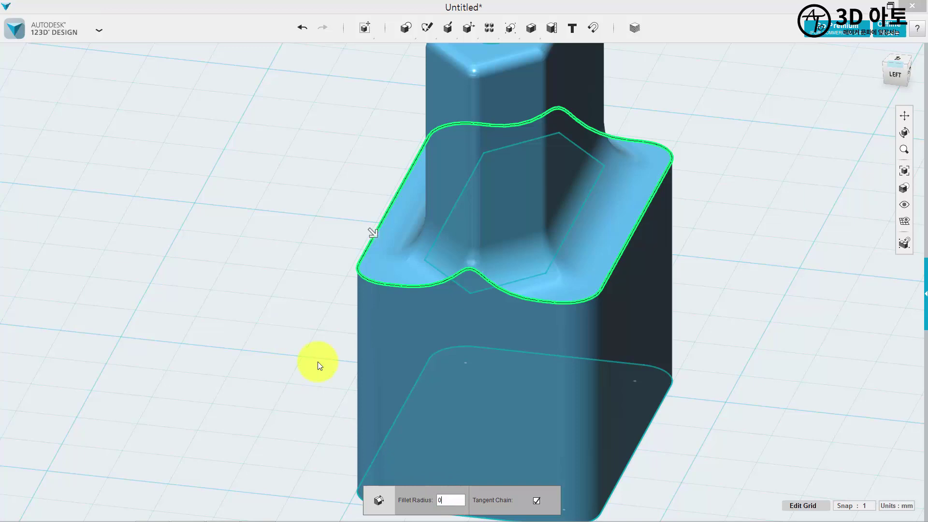
pyautogui.click(451, 498)
pyautogui.write('1')
pyautogui.moveTo(739, 316); pyautogui.dragTo(698, 304, button='right')
pyautogui.scroll(-4, 755, 310)
# Step: Fillet the bottom edge loop of the base block with a 2 mm radius
pyautogui.moveTo(755, 310); pyautogui.dragTo(582, 309, button='middle')
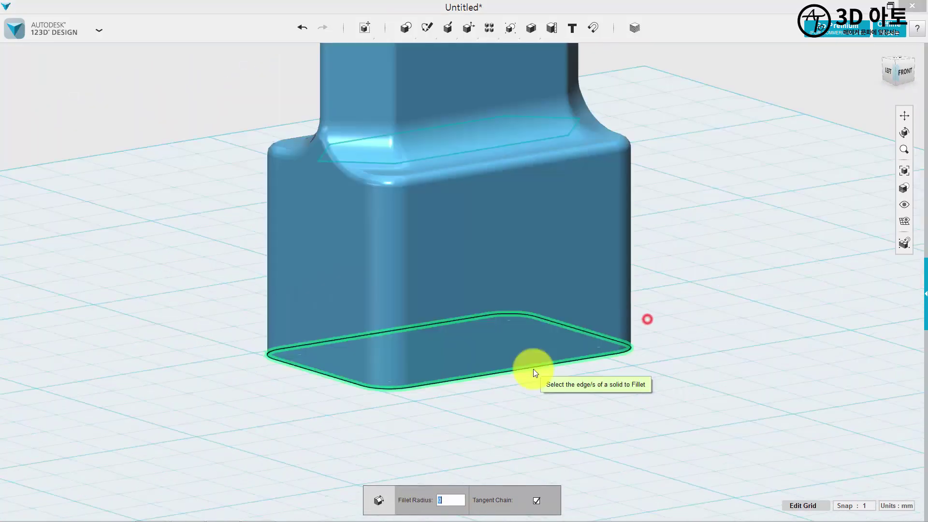
pyautogui.click(533, 369)
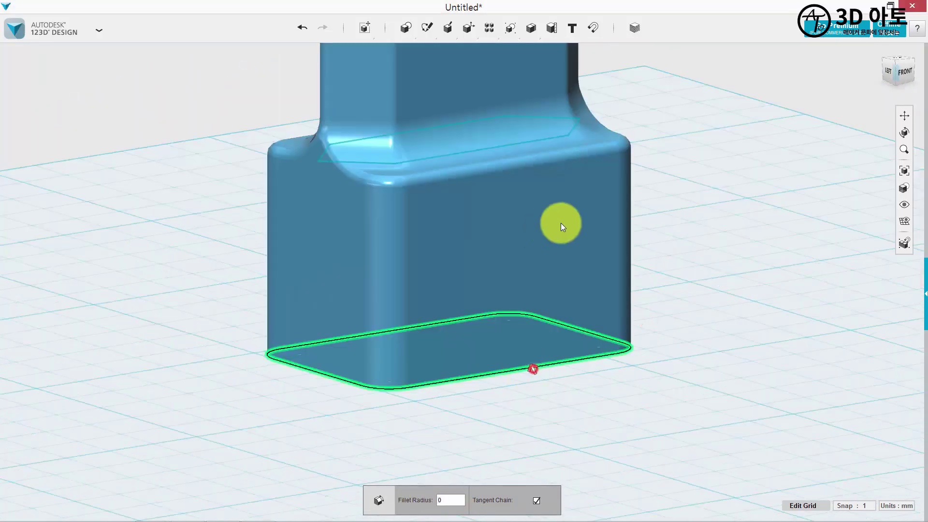
pyautogui.click(453, 500)
pyautogui.moveTo(453, 500); pyautogui.dragTo(348, 481)
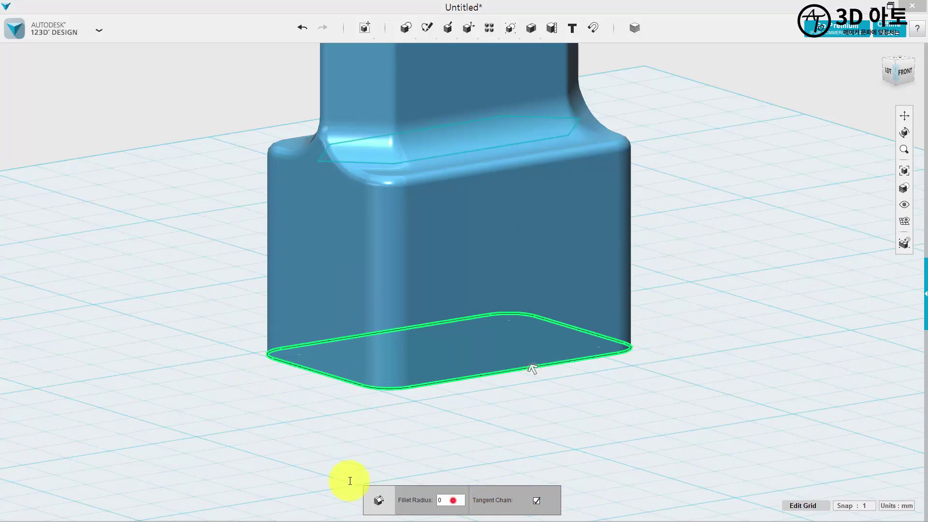
pyautogui.click(459, 496)
pyautogui.write('2')
pyautogui.click(655, 370)
# Step: Hide all sketches of the charger model, leaving the solids displayed
pyautogui.scroll(-5, 756, 315)
pyautogui.moveTo(756, 315); pyautogui.dragTo(837, 246, button='right')
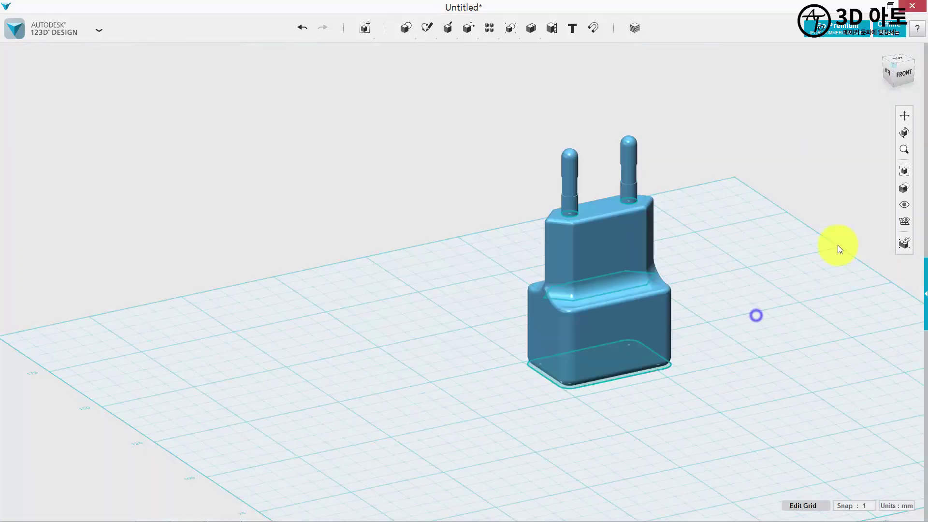
pyautogui.moveTo(762, 234); pyautogui.dragTo(706, 240, button='middle')
pyautogui.moveTo(705, 239); pyautogui.dragTo(649, 301, button='right')
pyautogui.scroll(3, 567, 283)
pyautogui.scroll(-3, 626, 307)
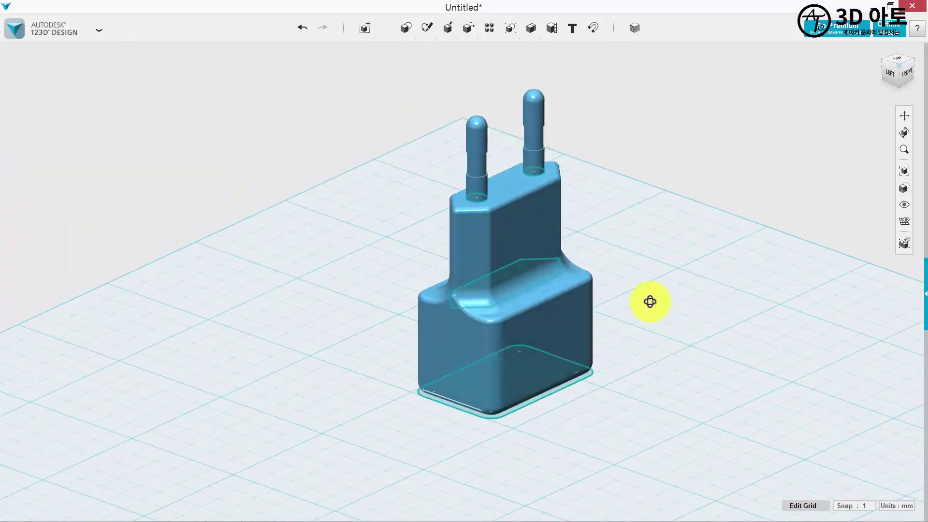
pyautogui.moveTo(725, 276)
pyautogui.mouseDown(button='right')
pyautogui.moveTo(631, 254)
pyautogui.moveTo(711, 255)
pyautogui.moveTo(720, 268)
pyautogui.mouseUp(button='right')
pyautogui.moveTo(903, 201)
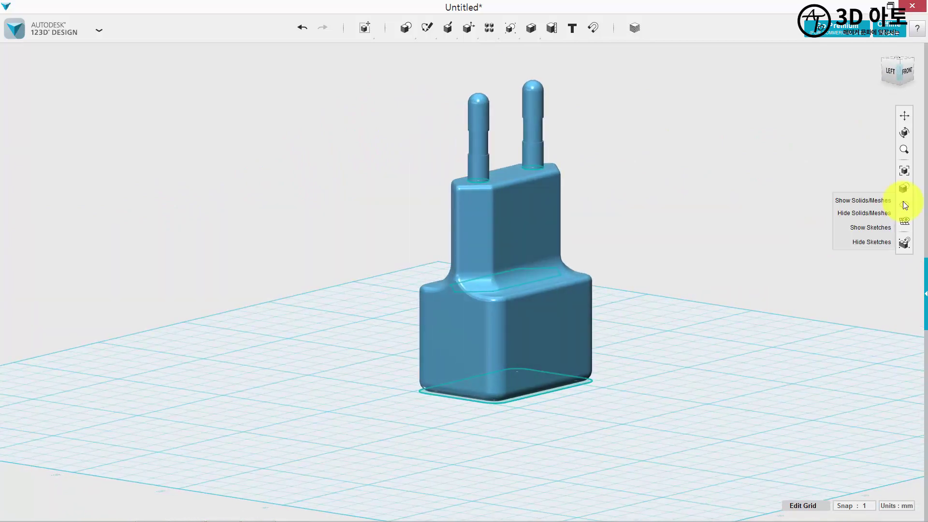
pyautogui.click(875, 247)
# Step: Place a sketch rectangle with length 4 mm and width 10 mm at the centre of the base block's right end face
pyautogui.moveTo(856, 246); pyautogui.dragTo(751, 246, button='right')
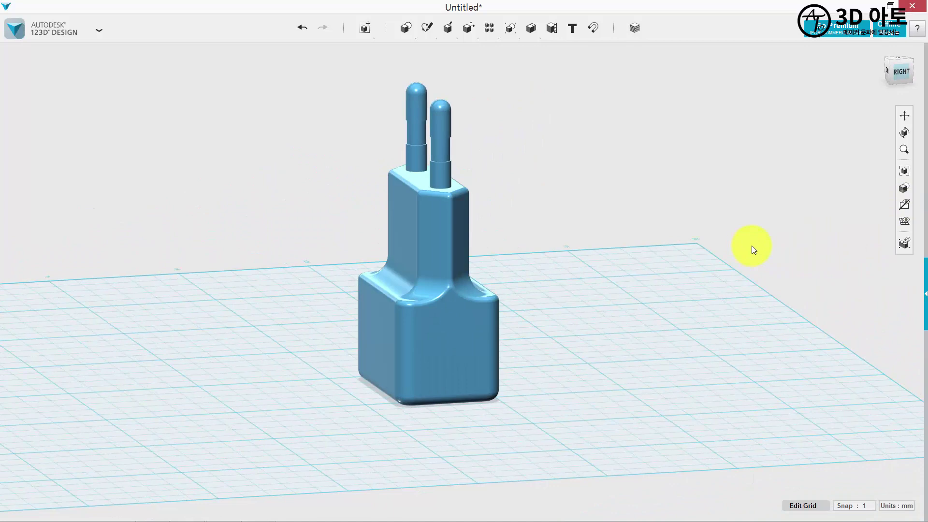
pyautogui.moveTo(702, 262); pyautogui.dragTo(566, 291, button='right')
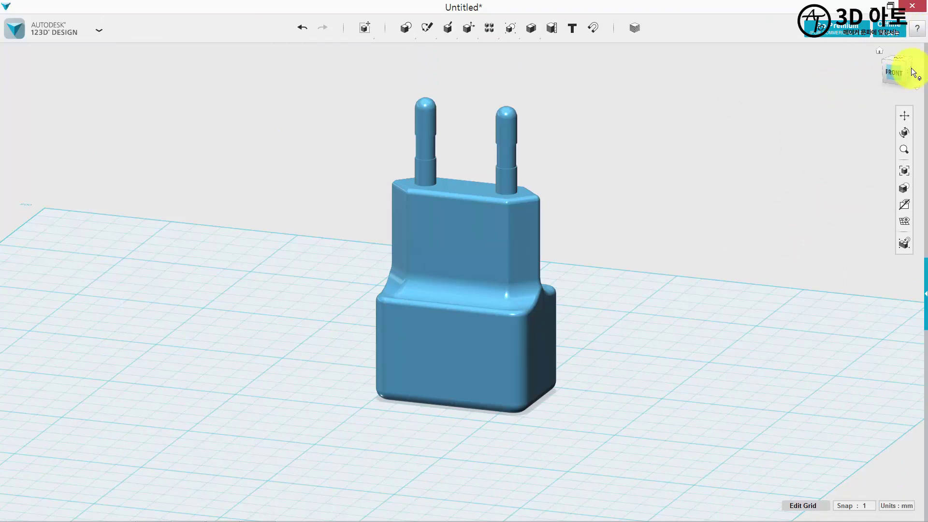
pyautogui.click(908, 69)
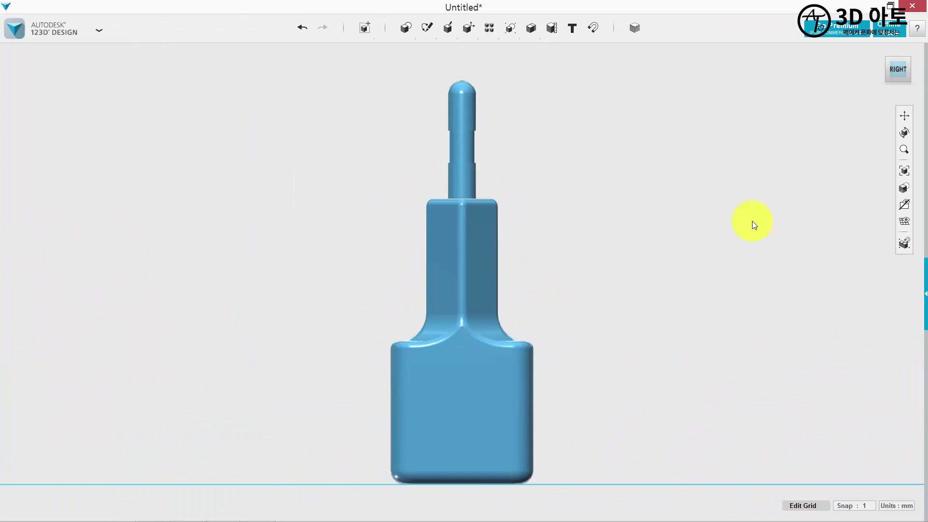
pyautogui.moveTo(411, 33)
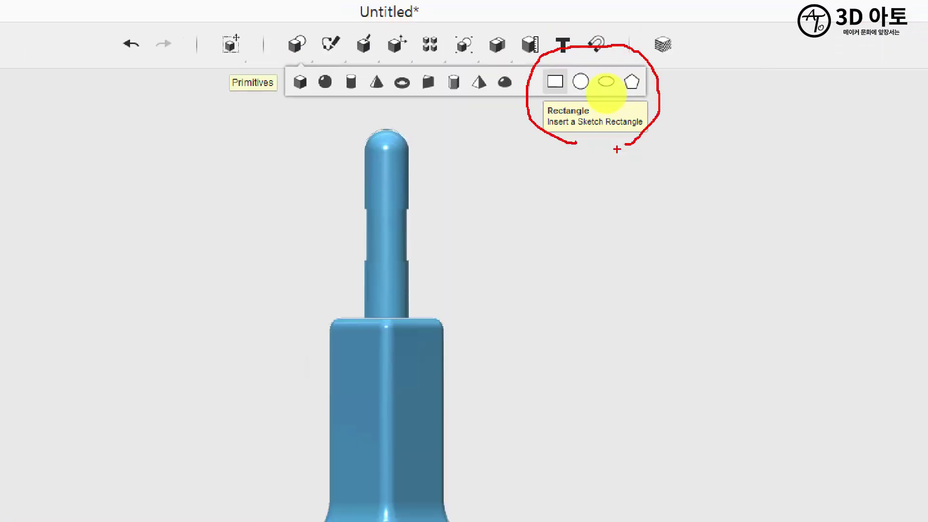
pyautogui.moveTo(413, 28)
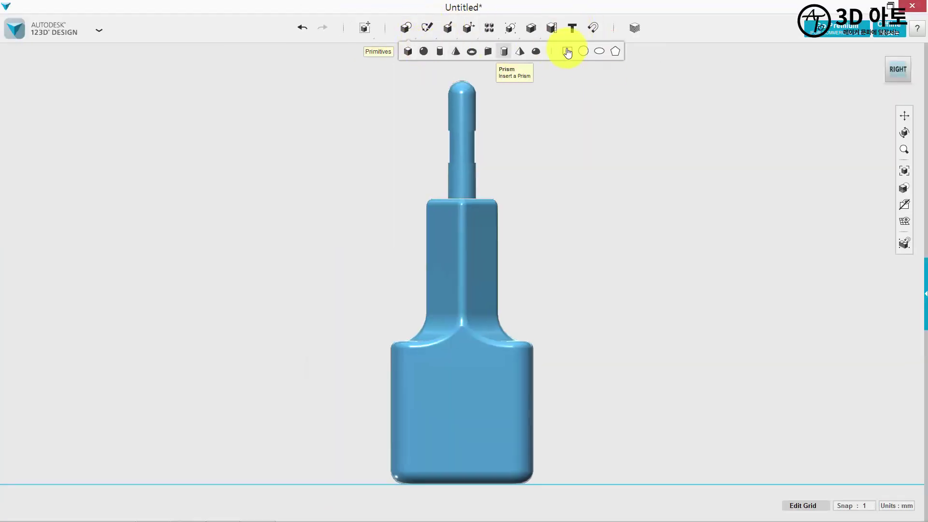
pyautogui.click(566, 51)
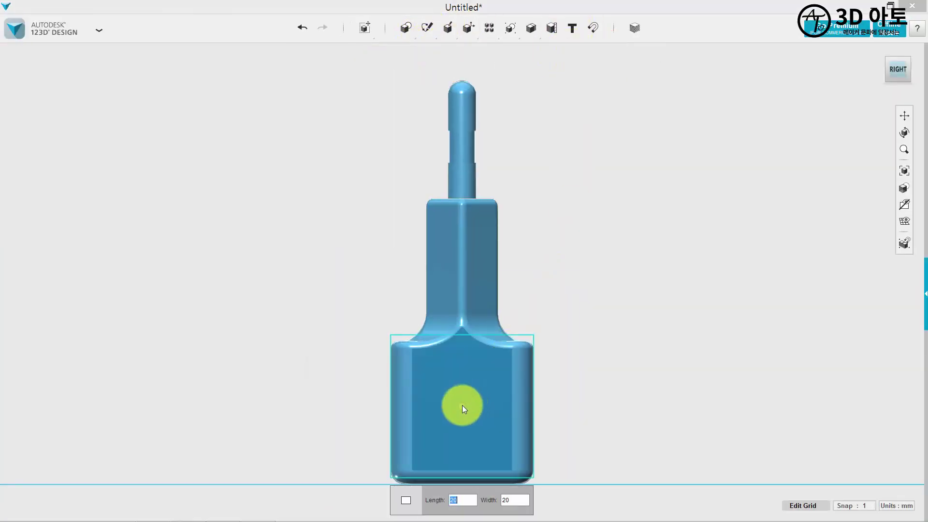
pyautogui.moveTo(462, 405); pyautogui.dragTo(497, 263, button='middle')
pyautogui.scroll(5, 497, 263)
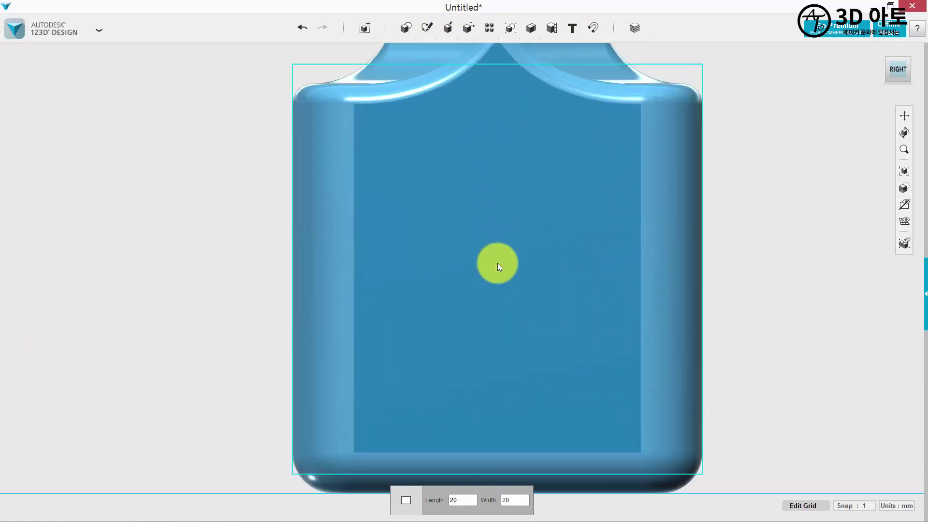
pyautogui.click(462, 499)
pyautogui.write('4')
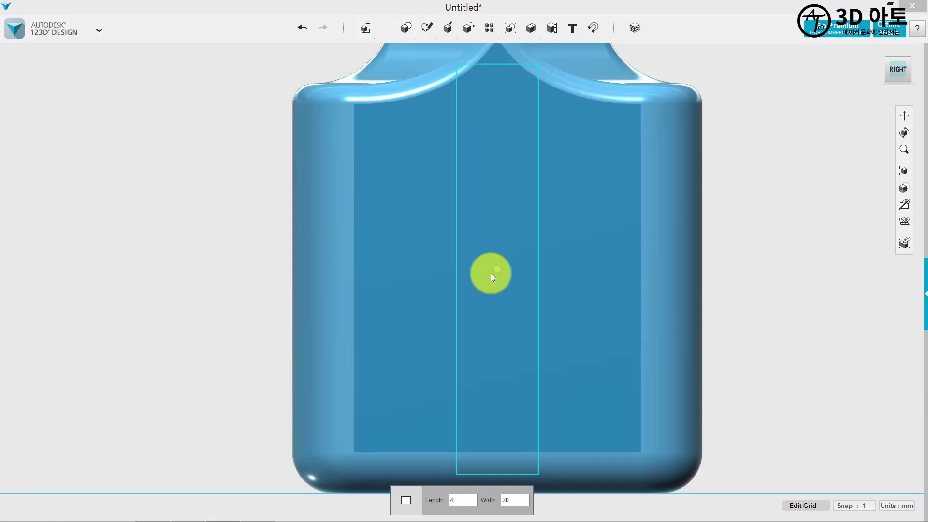
pyautogui.press('Tab')
pyautogui.write('10')
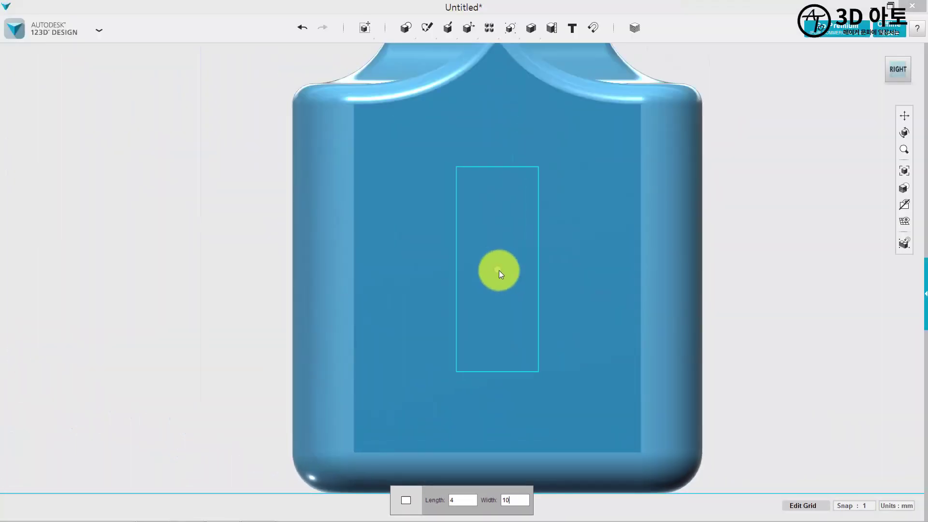
pyautogui.click(499, 273)
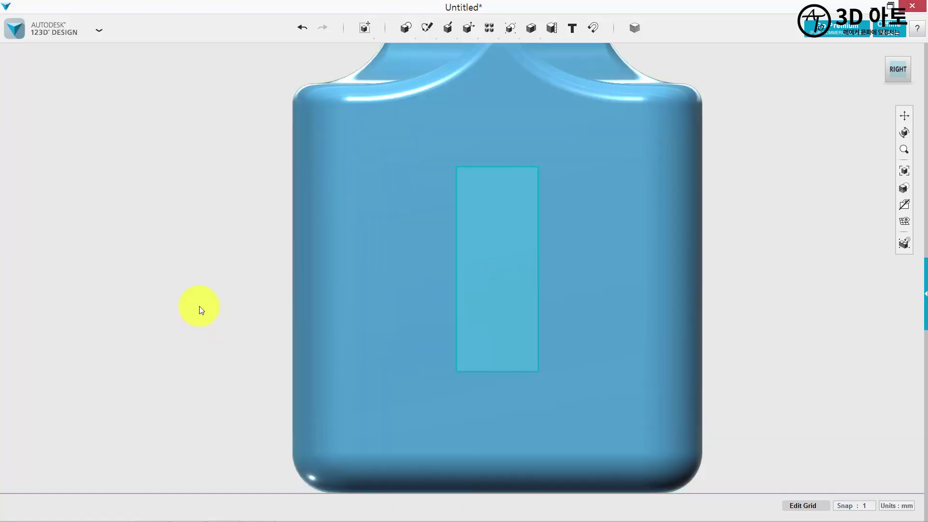
# Step: Extrude the rectangle on the end face 10 mm into the base block to cut a slot
pyautogui.moveTo(200, 307); pyautogui.dragTo(224, 319, button='right')
pyautogui.moveTo(224, 316); pyautogui.dragTo(106, 283, button='middle')
pyautogui.moveTo(449, 29)
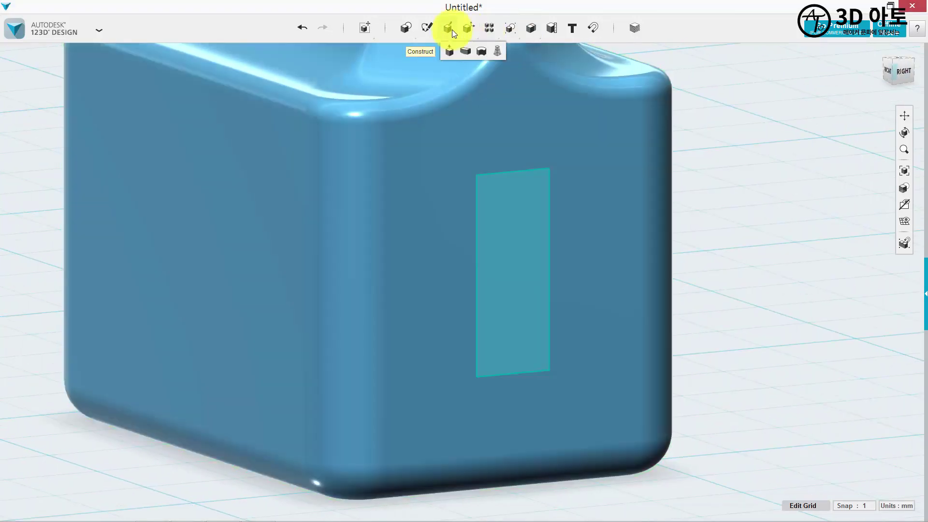
pyautogui.click(446, 54)
pyautogui.click(502, 211)
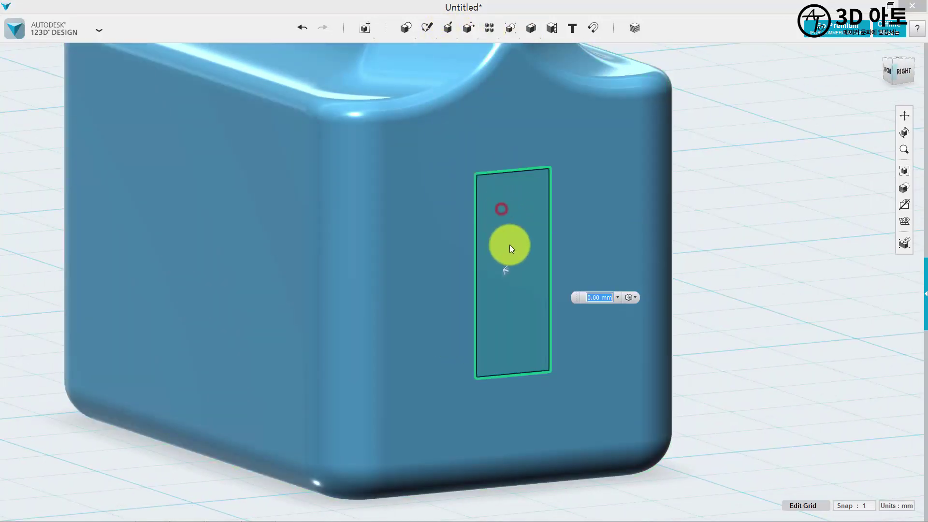
pyautogui.write('-10')
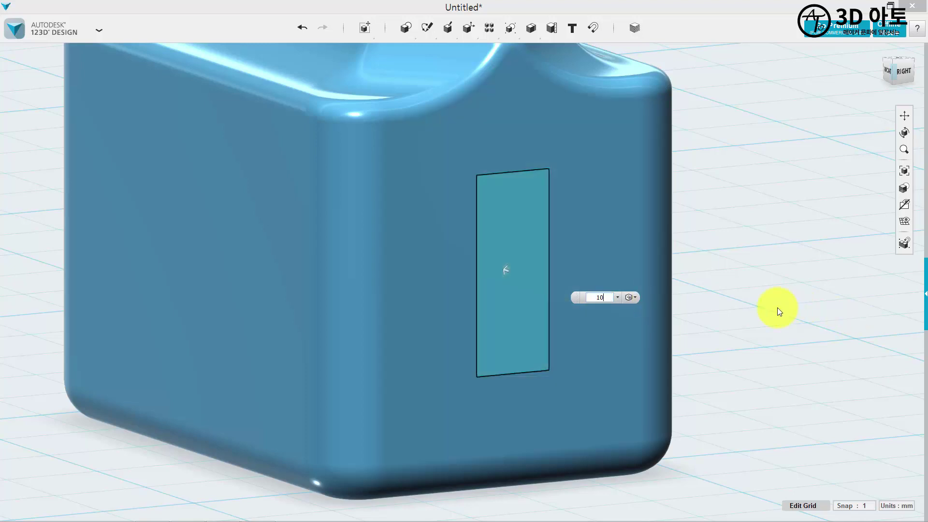
pyautogui.press('Return')
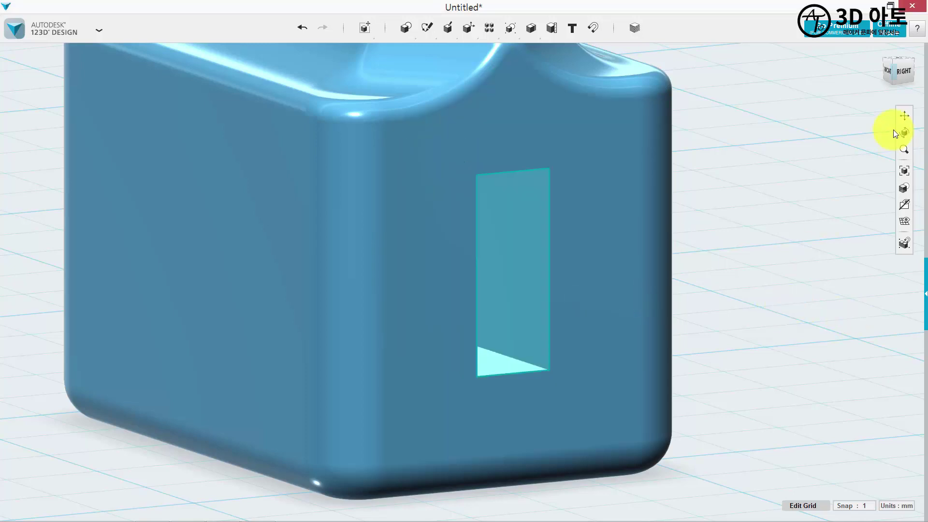
pyautogui.click(902, 70)
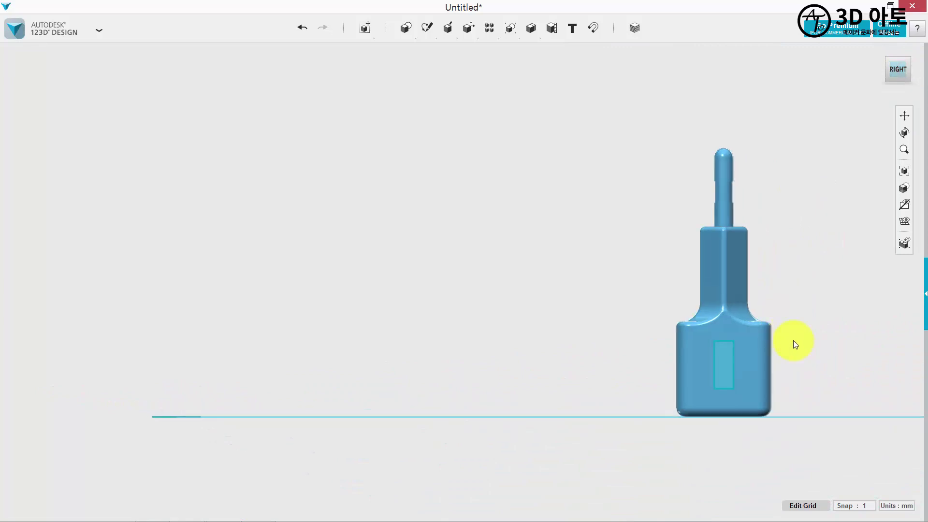
pyautogui.scroll(8, 384, 288)
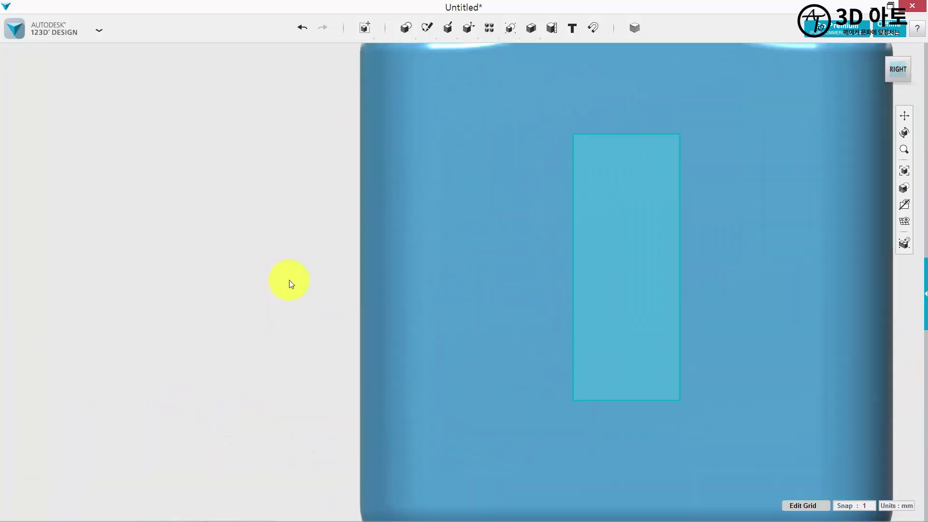
pyautogui.moveTo(291, 284); pyautogui.dragTo(130, 296, button='middle')
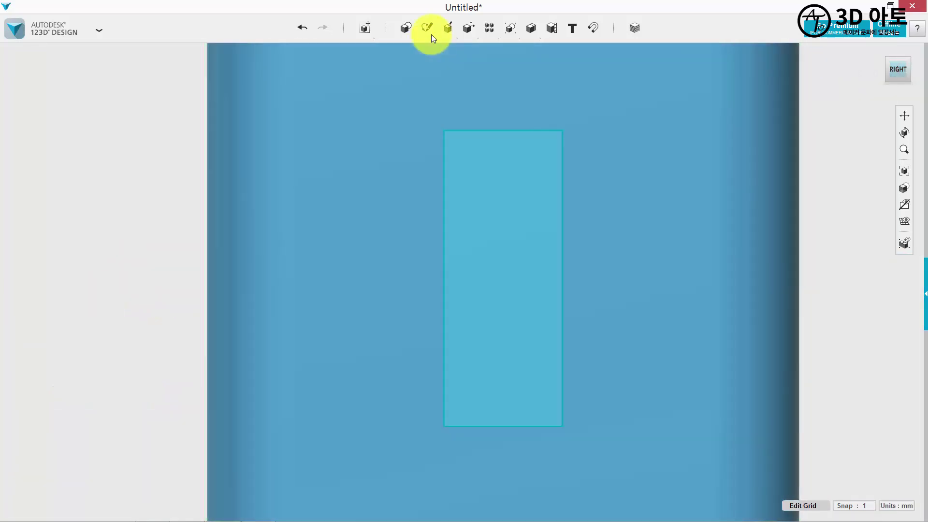
pyautogui.moveTo(439, 37)
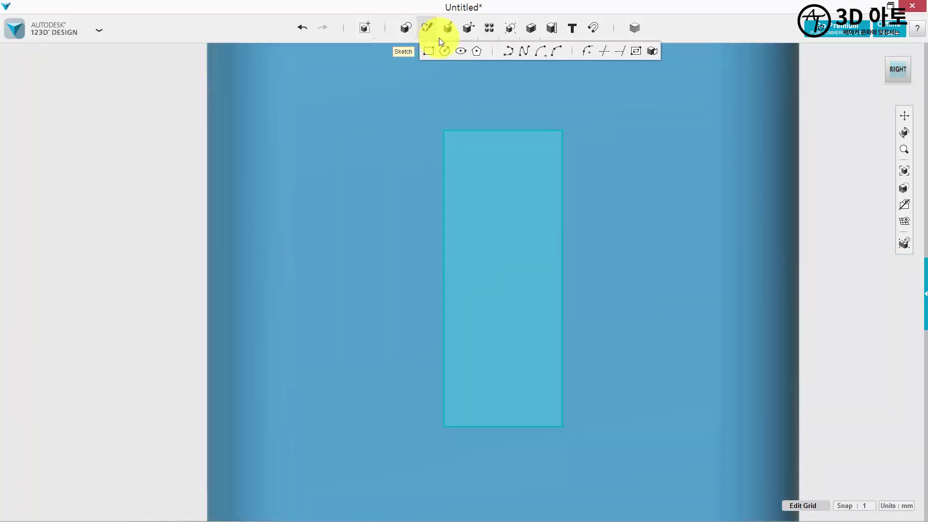
pyautogui.click(469, 135)
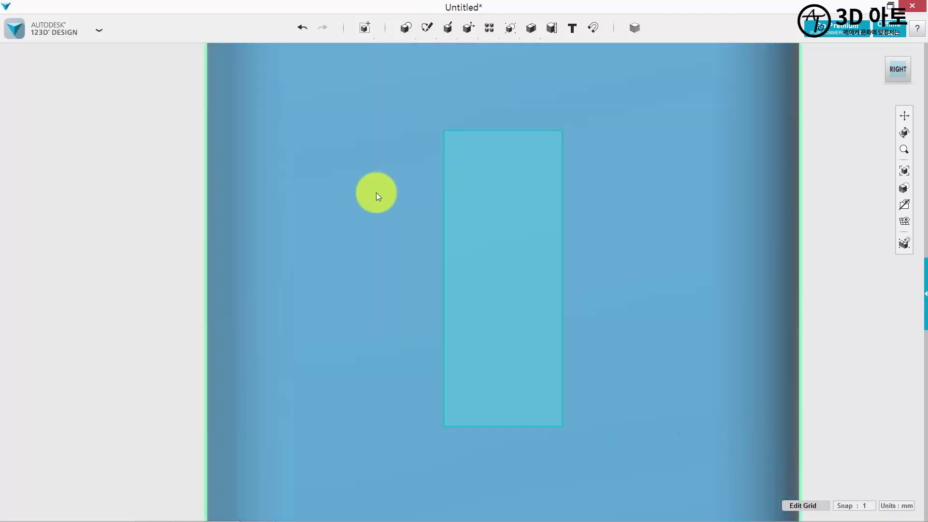
pyautogui.moveTo(376, 193); pyautogui.dragTo(459, 267, button='right')
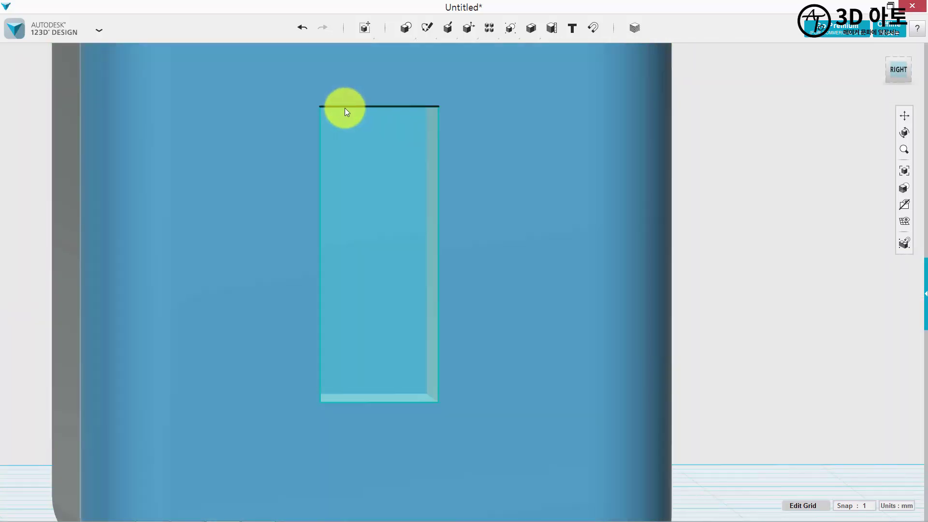
pyautogui.click(330, 212)
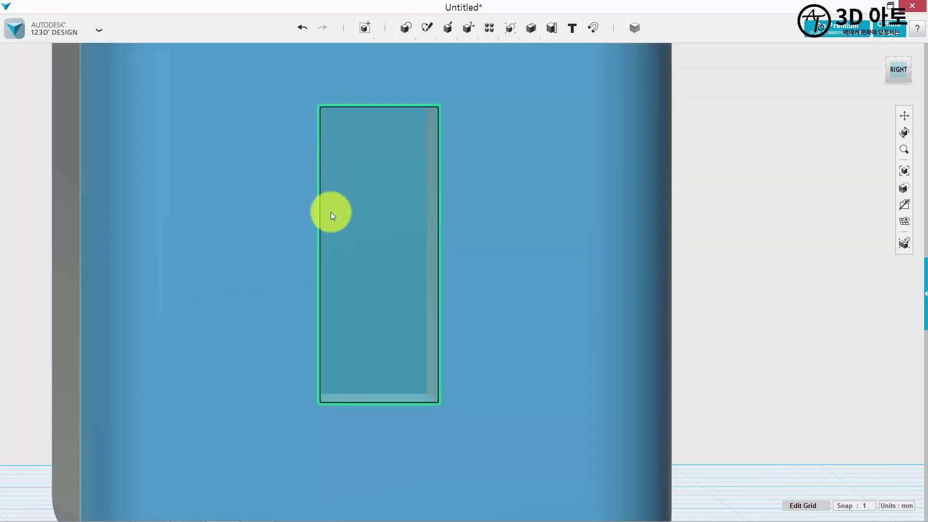
# Step: Add a 1 mm polyline segment to the slot sketch, running along the rectangle's upper edge from its upper-left corner
pyautogui.click(894, 70)
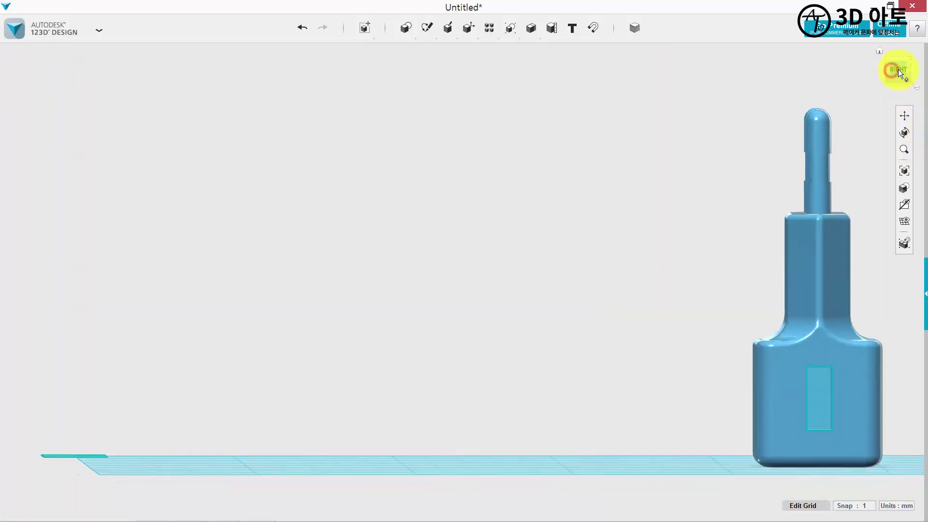
pyautogui.moveTo(793, 272); pyautogui.dragTo(597, 218, button='middle')
pyautogui.scroll(5, 649, 252)
pyautogui.moveTo(699, 293); pyautogui.dragTo(503, 140, button='middle')
pyautogui.scroll(7, 533, 161)
pyautogui.moveTo(566, 222); pyautogui.dragTo(499, 127, button='middle')
pyautogui.scroll(-1, 502, 146)
pyautogui.moveTo(630, 144); pyautogui.dragTo(600, 53, button='middle')
pyautogui.moveTo(426, 31)
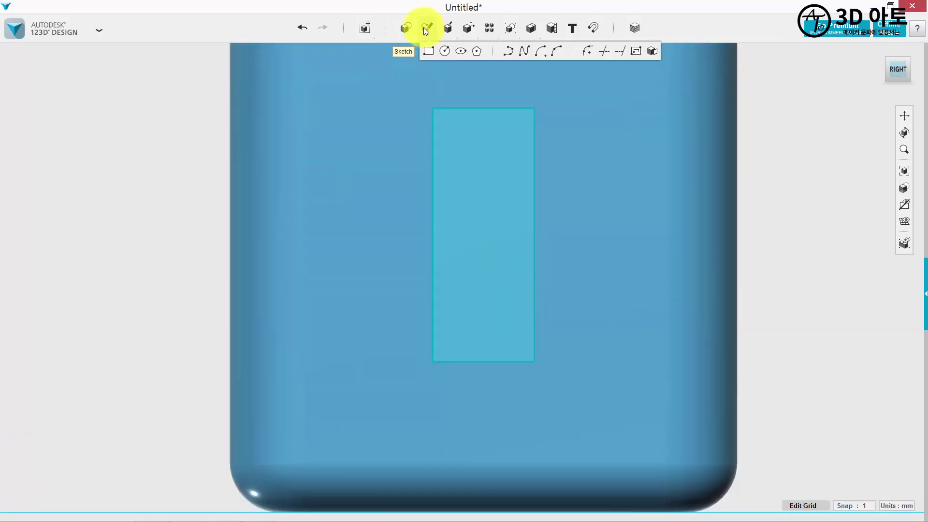
pyautogui.click(505, 52)
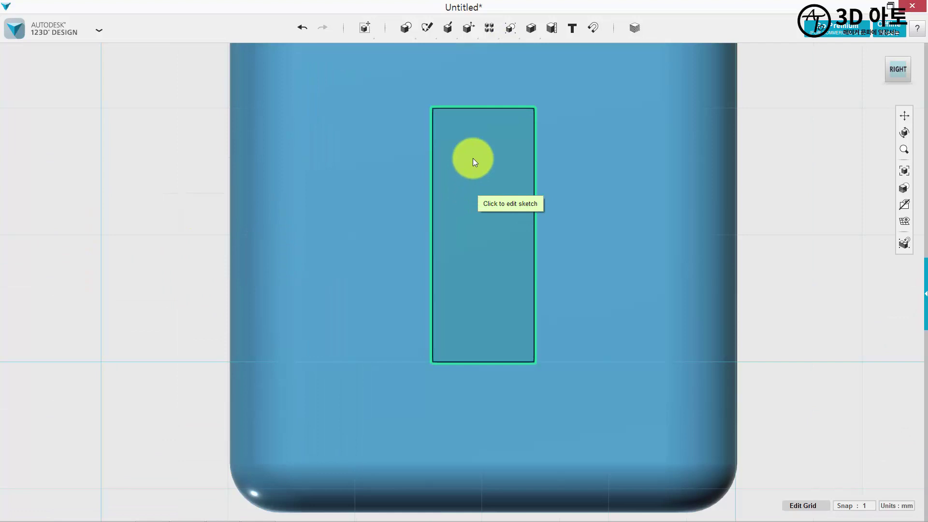
pyautogui.click(472, 158)
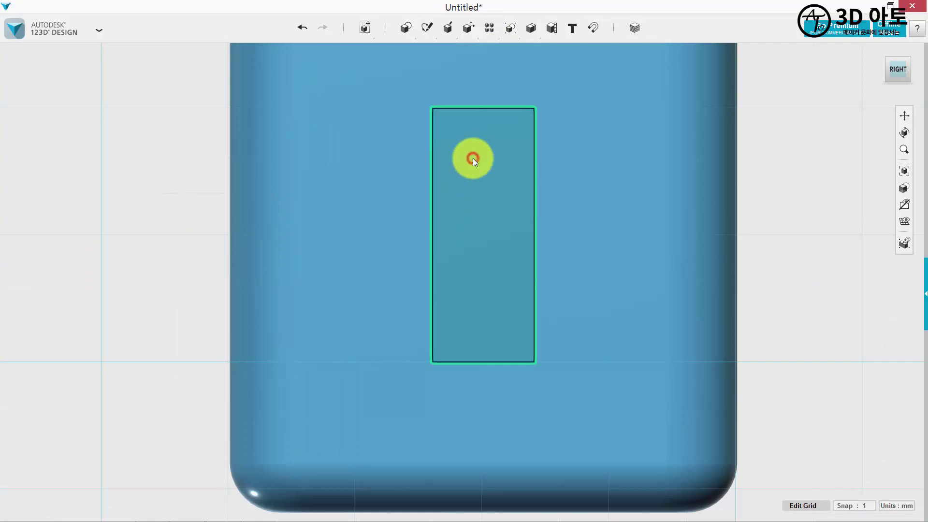
pyautogui.click(434, 109)
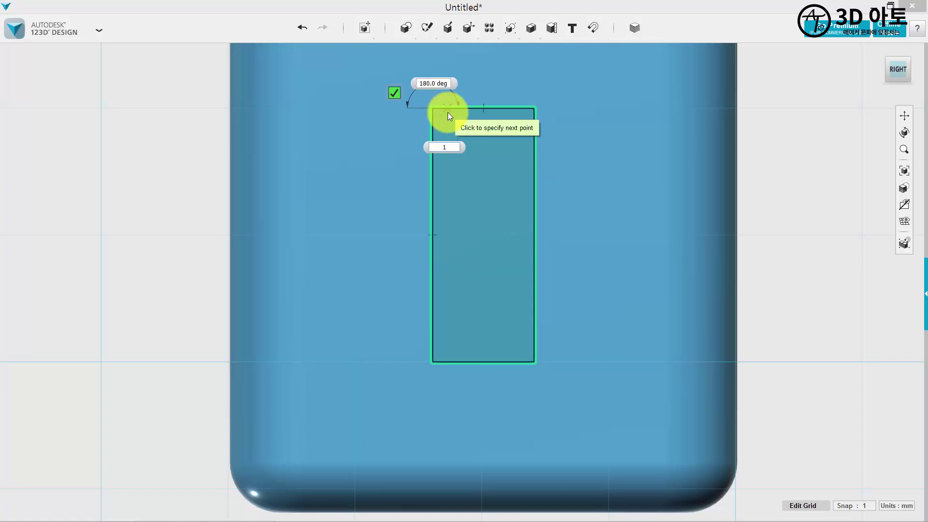
pyautogui.press('Tab')
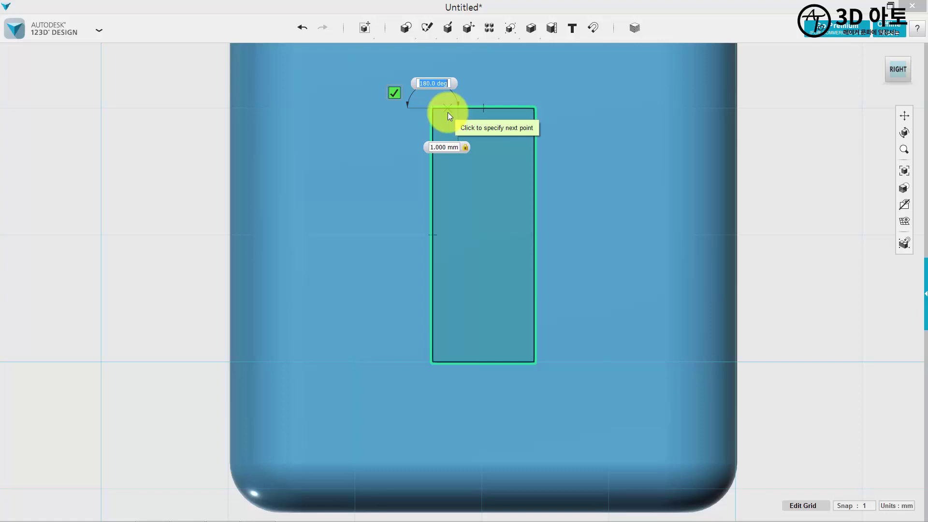
pyautogui.press('Tab')
pyautogui.press('Escape')
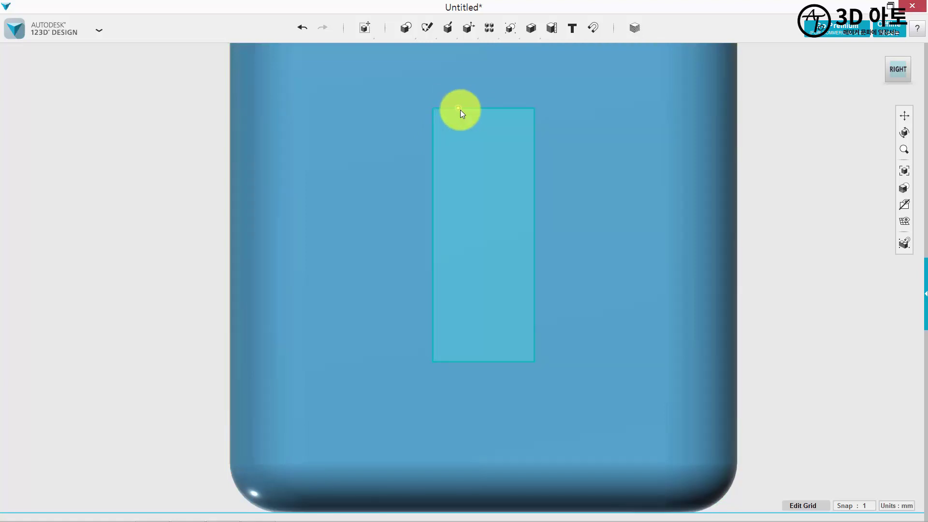
pyautogui.click(460, 109)
# Step: Start a Sketch Rectangle in the existing slot sketch on the base block's right end face
pyautogui.moveTo(427, 29)
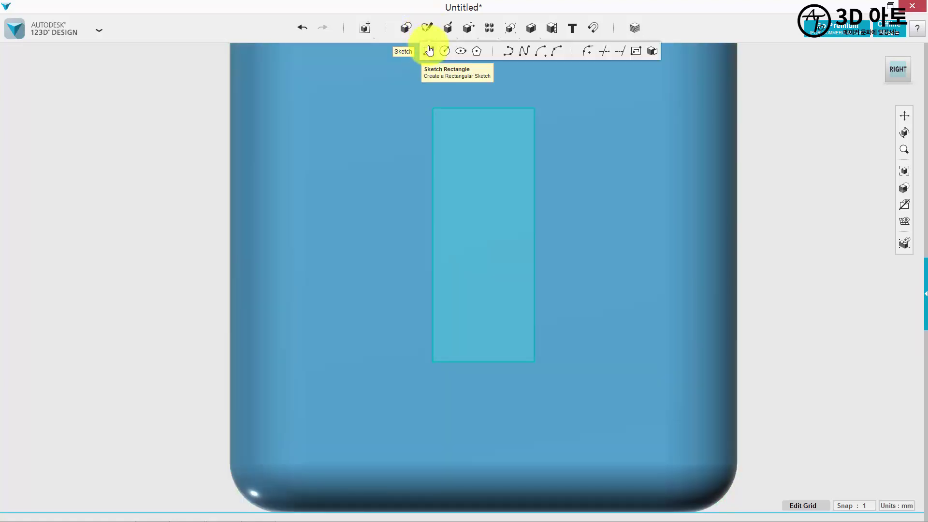
pyautogui.click(428, 50)
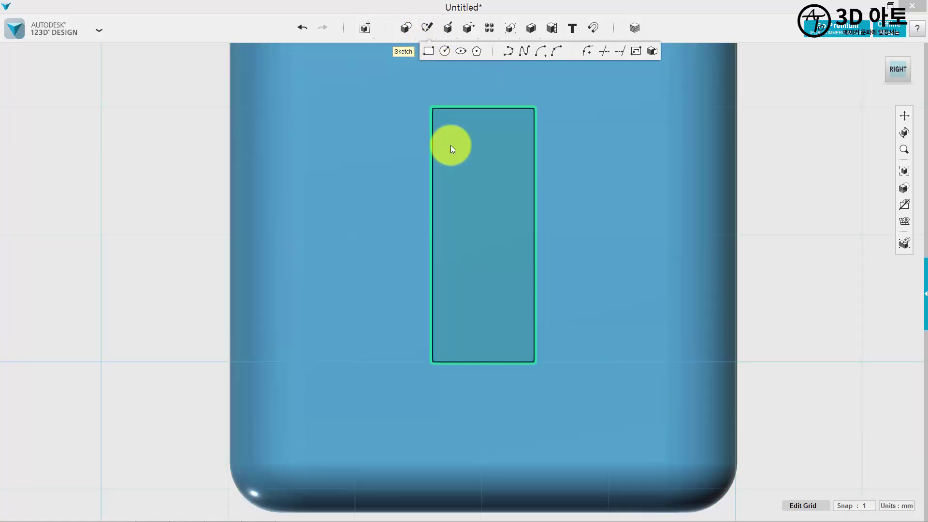
pyautogui.click(453, 150)
pyautogui.click(465, 155)
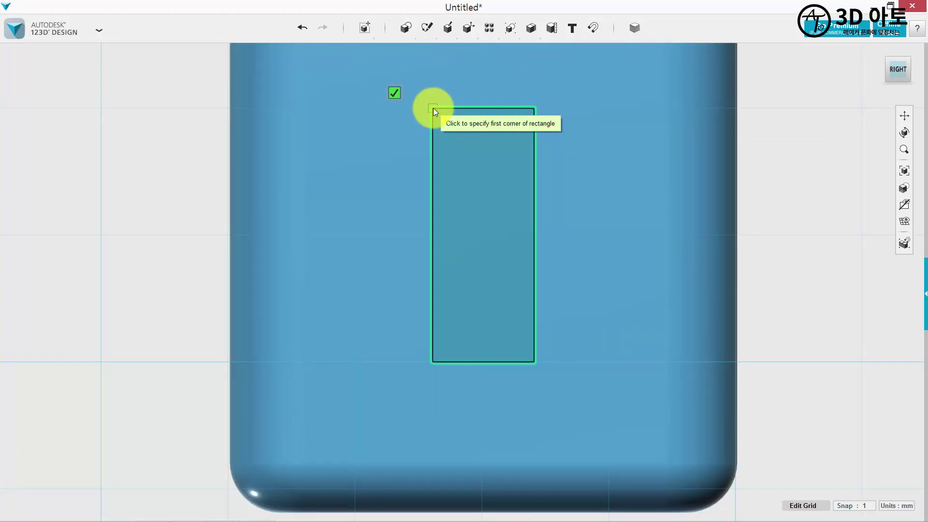
pyautogui.scroll(3, 433, 108)
pyautogui.scroll(3, 437, 106)
pyautogui.click(462, 98)
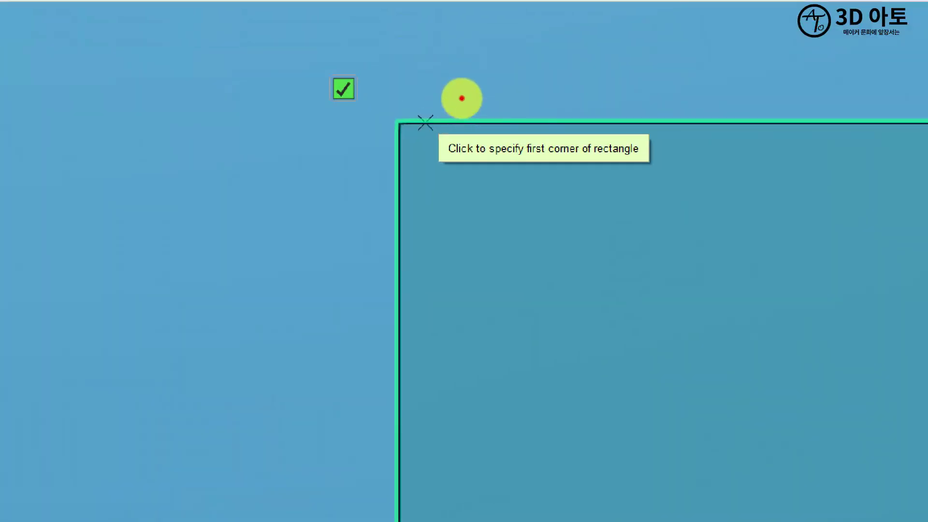
pyautogui.click(430, 111)
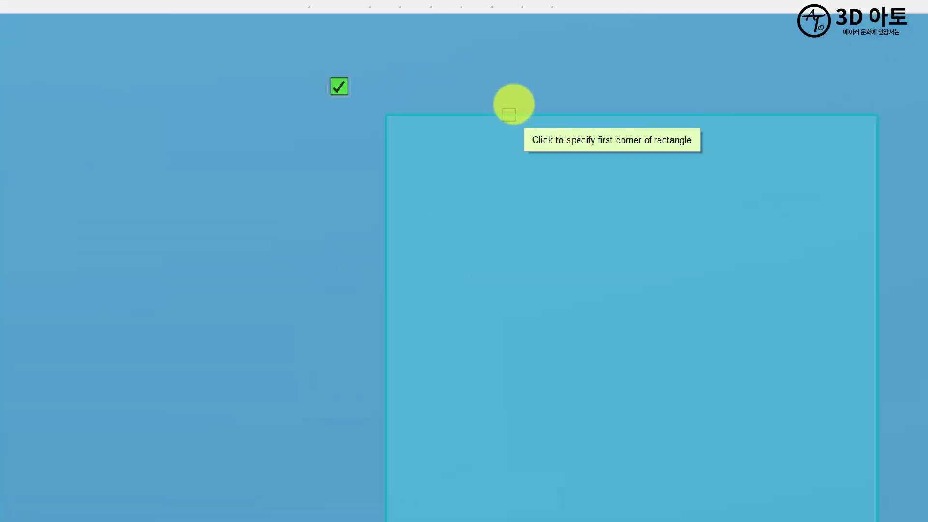
pyautogui.click(477, 116)
pyautogui.moveTo(358, 141); pyautogui.dragTo(519, 141)
pyautogui.moveTo(501, 186); pyautogui.dragTo(505, 244)
pyautogui.moveTo(523, 227); pyautogui.dragTo(524, 204)
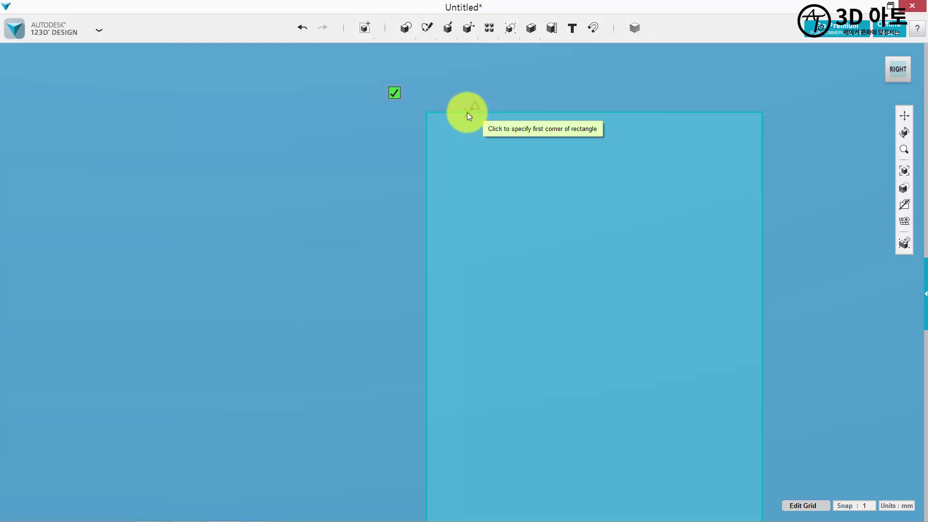
pyautogui.moveTo(474, 93)
pyautogui.mouseDown()
pyautogui.moveTo(485, 114)
pyautogui.moveTo(471, 89)
pyautogui.mouseUp()
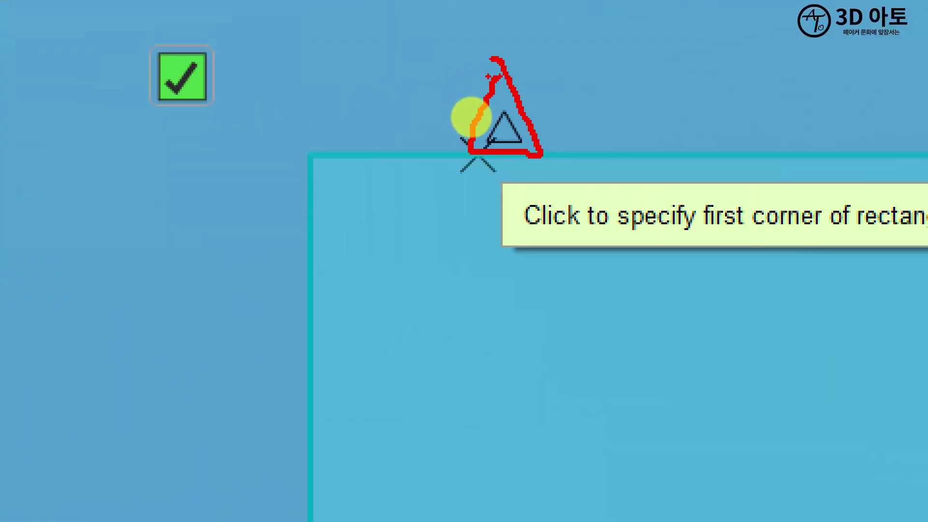
pyautogui.moveTo(459, 120); pyautogui.dragTo(484, 129)
pyautogui.moveTo(462, 142)
pyautogui.mouseDown()
pyautogui.moveTo(481, 140)
pyautogui.moveTo(480, 152)
pyautogui.mouseUp()
pyautogui.moveTo(480, 156); pyautogui.dragTo(488, 148)
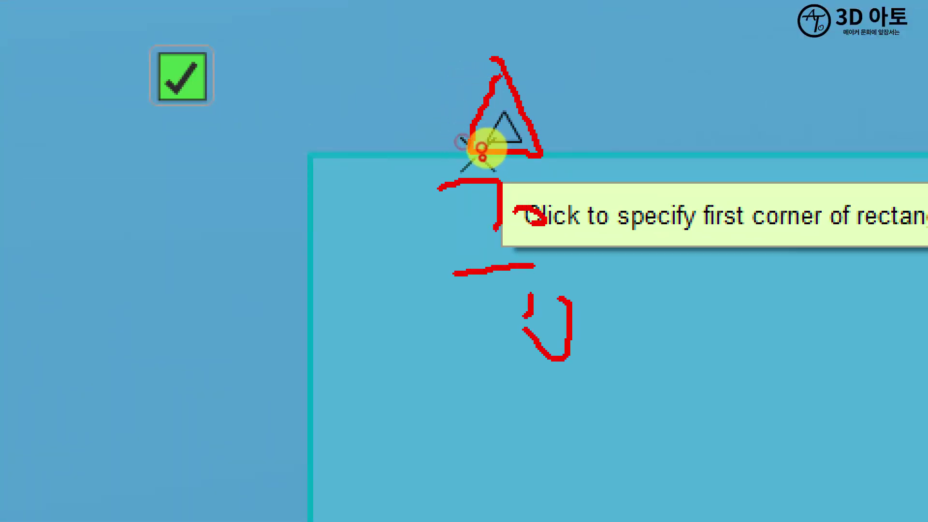
pyautogui.moveTo(495, 114); pyautogui.dragTo(499, 128)
pyautogui.moveTo(502, 122); pyautogui.dragTo(510, 137)
pyautogui.moveTo(505, 150); pyautogui.dragTo(508, 160)
pyautogui.moveTo(509, 136); pyautogui.dragTo(518, 149)
pyautogui.moveTo(522, 97)
pyautogui.mouseDown()
pyautogui.moveTo(539, 97)
pyautogui.moveTo(530, 119)
pyautogui.mouseUp()
pyautogui.moveTo(541, 107); pyautogui.dragTo(545, 116)
pyautogui.moveTo(538, 123); pyautogui.dragTo(538, 140)
pyautogui.moveTo(534, 138); pyautogui.dragTo(543, 141)
pyautogui.press('Escape')
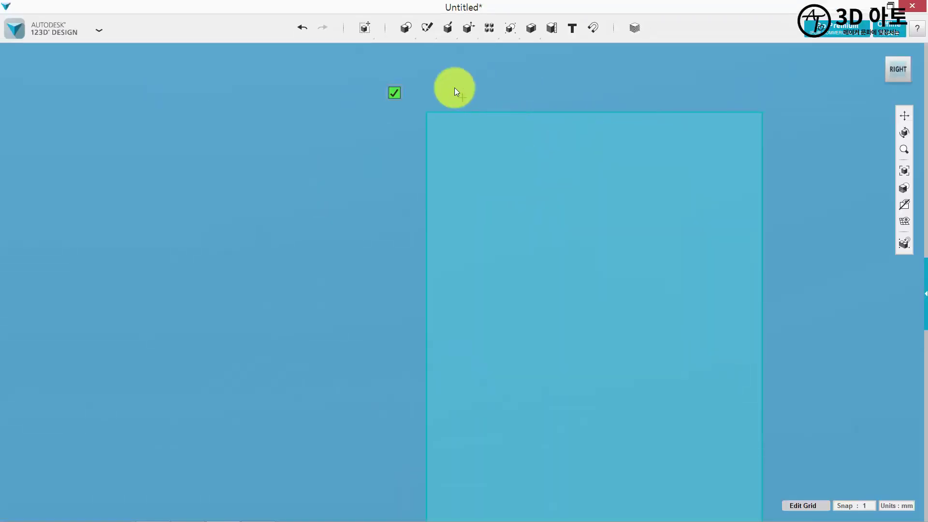
# Step: Draw a rectangle 1 mm wide and 10 mm high inside the slot outline, starting at the midpoint of the 1 mm segment on its upper edge
pyautogui.click(470, 111)
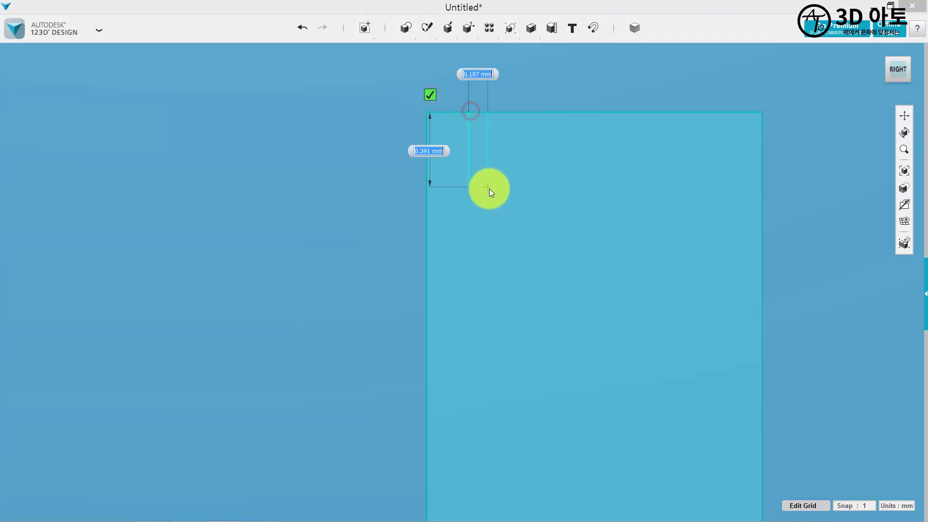
pyautogui.write('1')
pyautogui.press('Tab')
pyautogui.write('10')
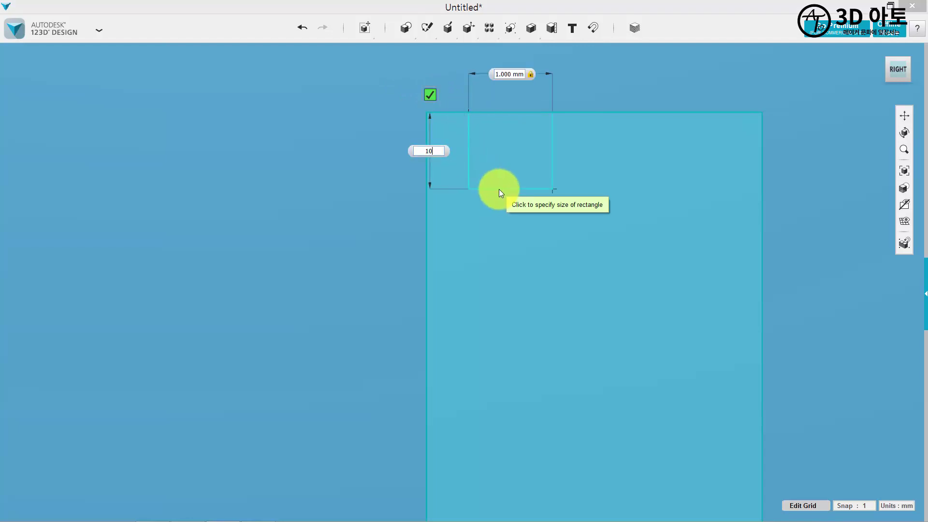
pyautogui.press('Return')
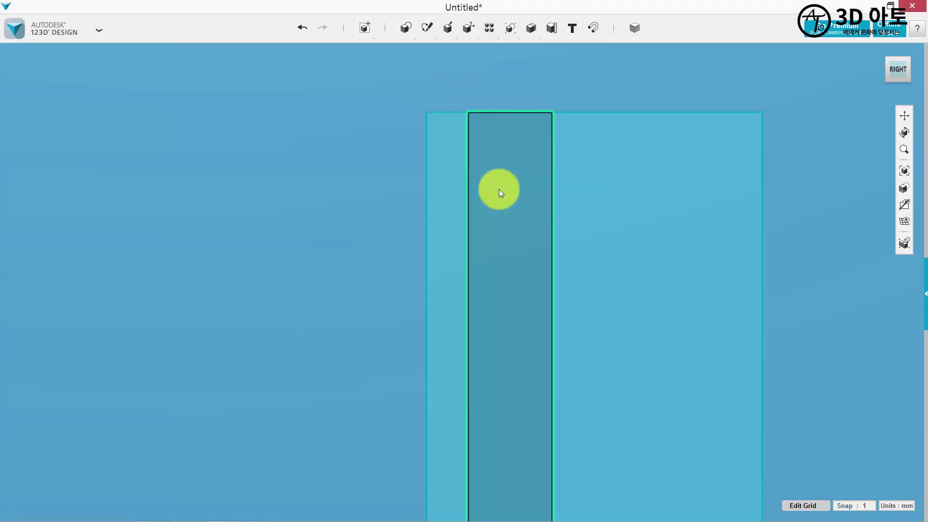
# Step: Extrude the 1 mm wide rectangle 10 mm into the slot as a new solid
pyautogui.scroll(-5, 476, 254)
pyautogui.moveTo(539, 344); pyautogui.dragTo(557, 294, button='right')
pyautogui.moveTo(448, 29)
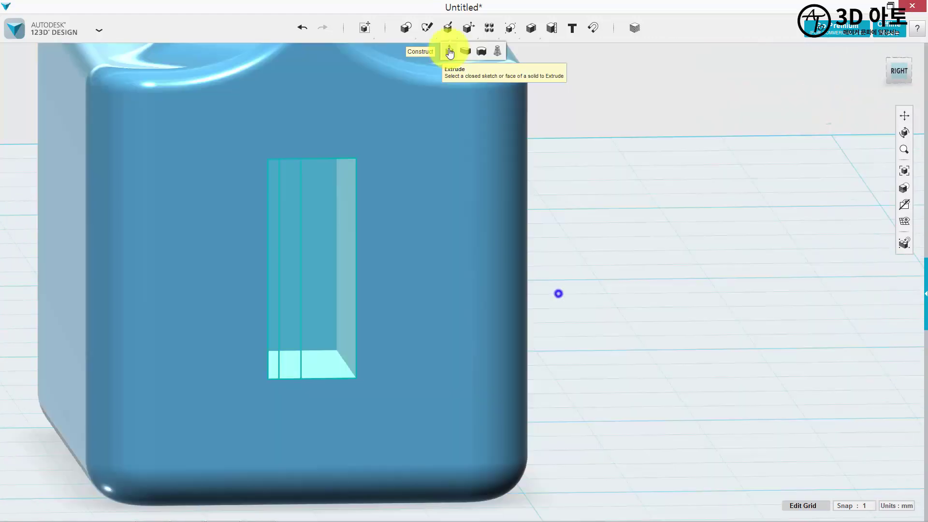
pyautogui.click(449, 53)
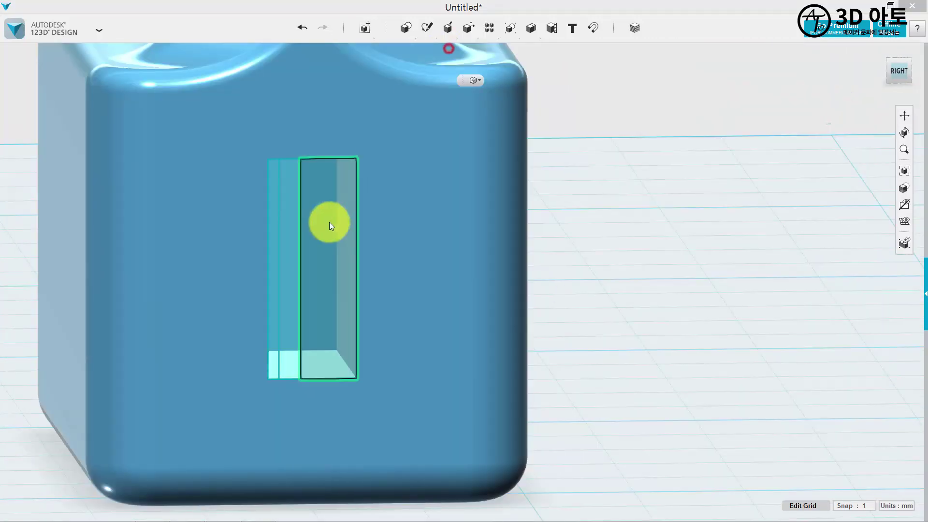
pyautogui.click(291, 235)
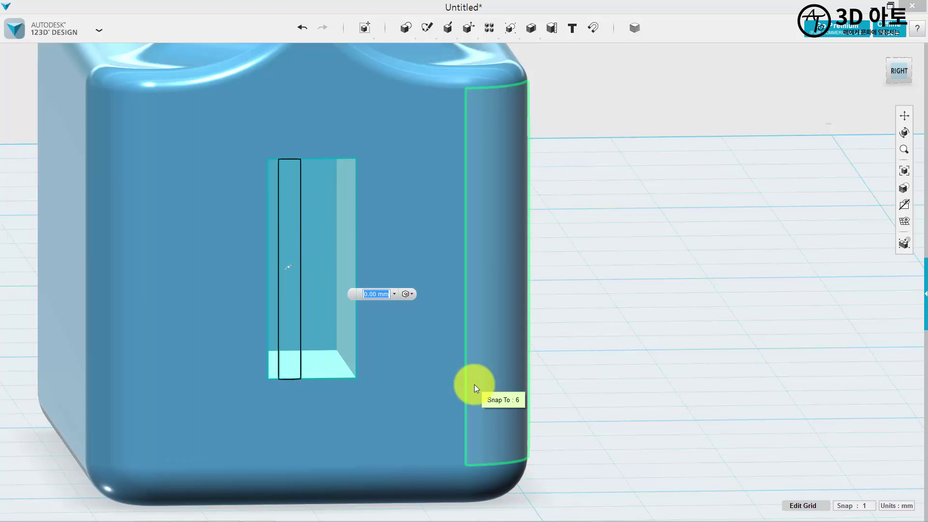
pyautogui.write('10')
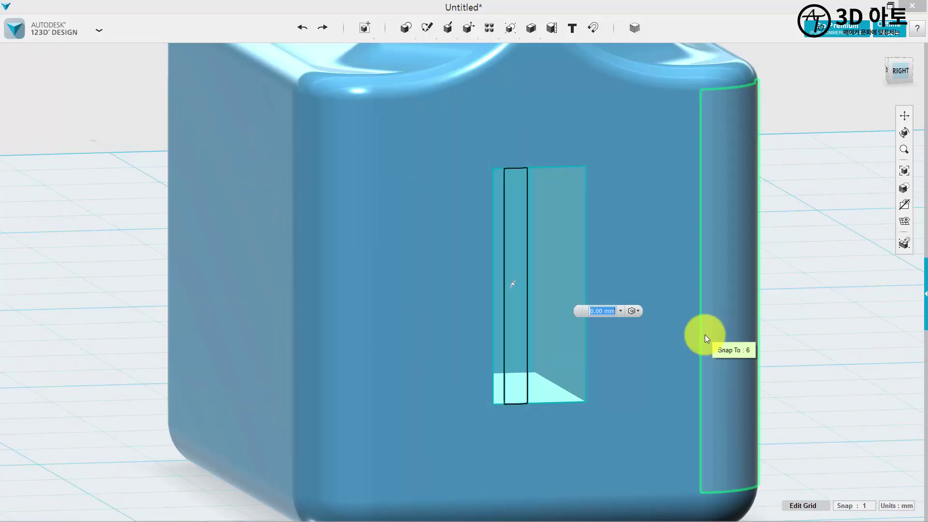
pyautogui.write('10')
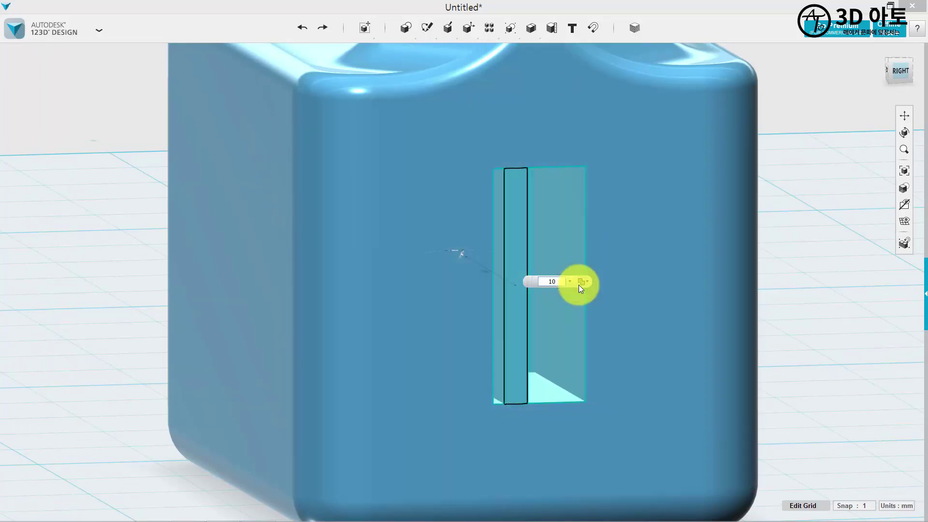
pyautogui.click(580, 283)
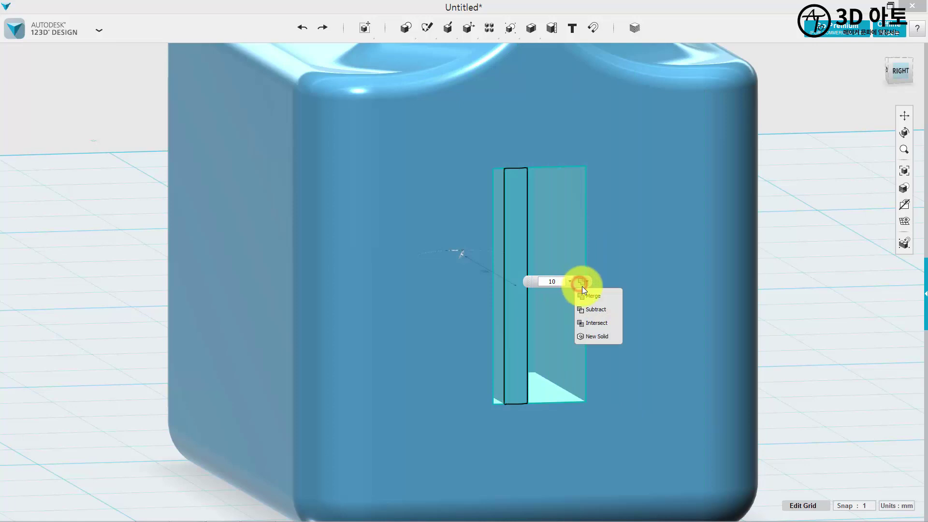
pyautogui.click(606, 335)
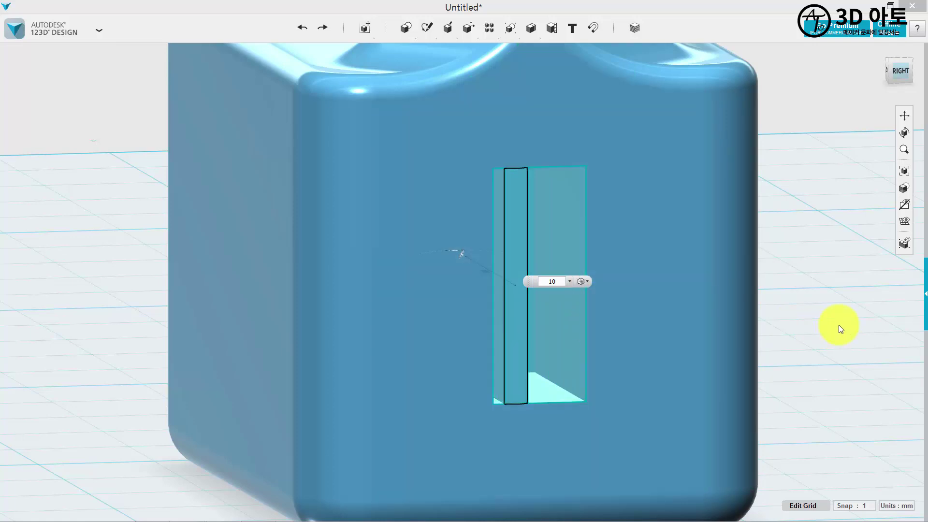
pyautogui.click(839, 324)
# Step: Hide the slot sketches so that only the charger's solids are displayed
pyautogui.scroll(-3, 833, 327)
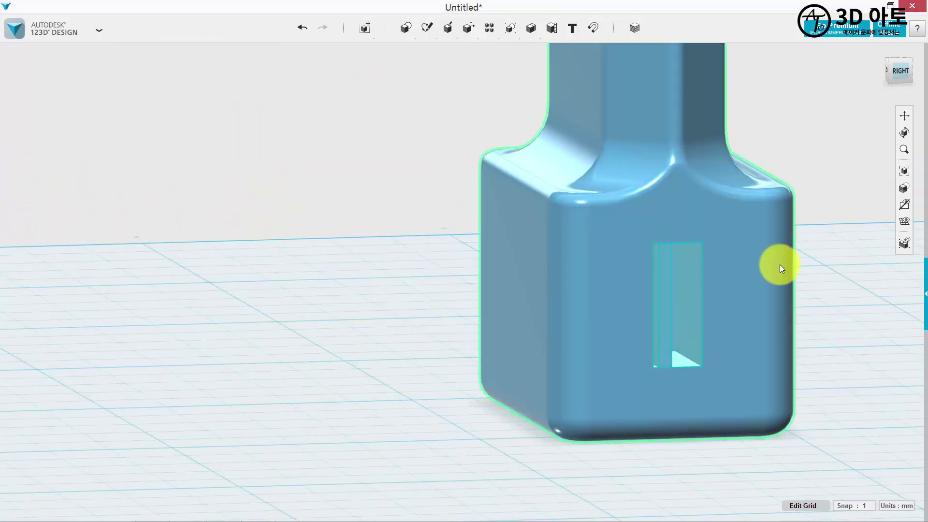
pyautogui.moveTo(849, 254); pyautogui.dragTo(674, 371, button='middle')
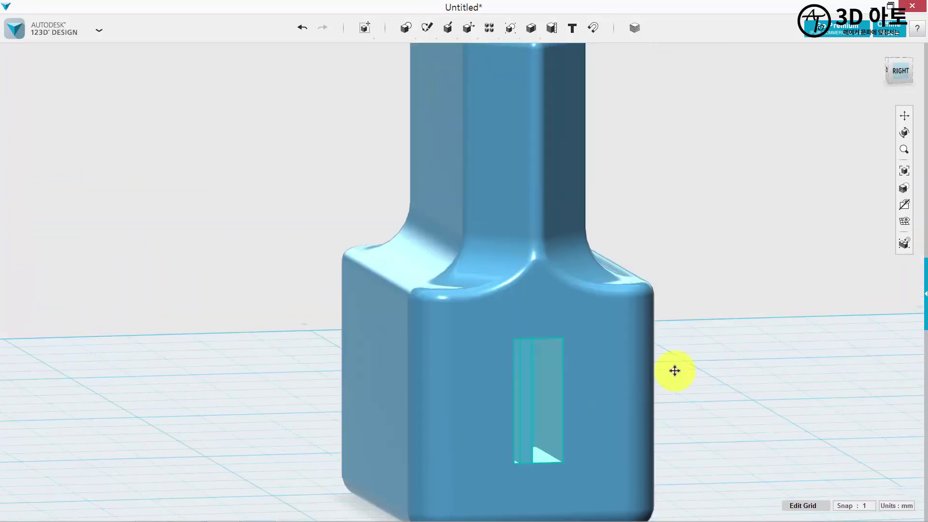
pyautogui.scroll(-3, 675, 371)
pyautogui.moveTo(903, 203)
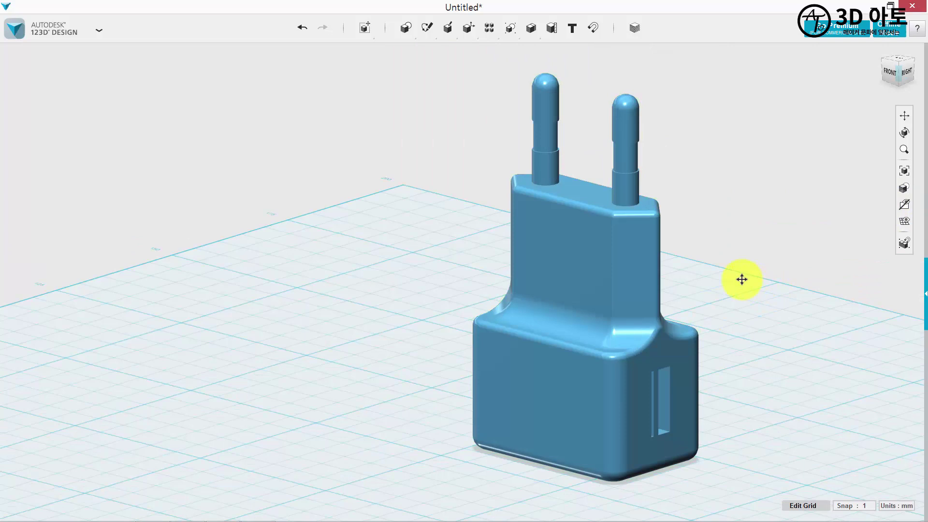
# Step: Apply the Glossy Metal material in #FFFFFF with overlay to the rounded tips of both pins
pyautogui.scroll(3, 742, 279)
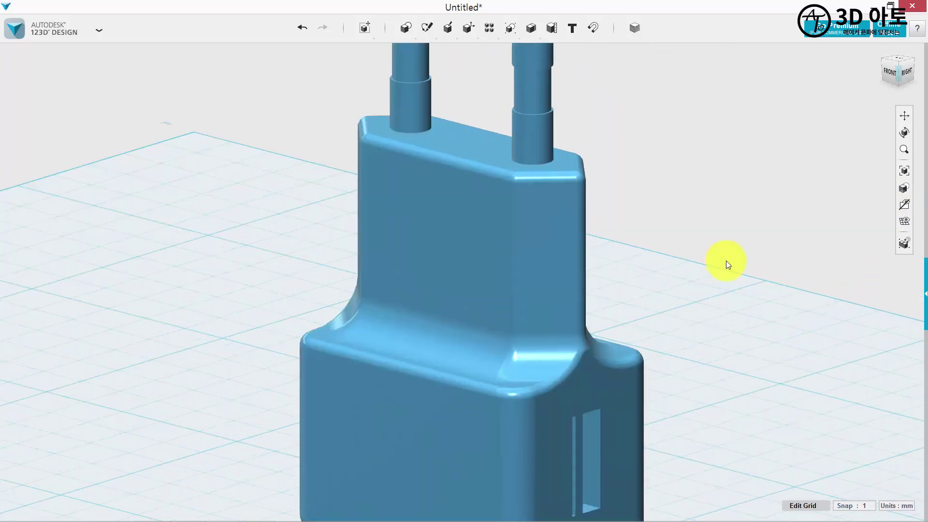
pyautogui.moveTo(669, 176); pyautogui.dragTo(694, 271, button='middle')
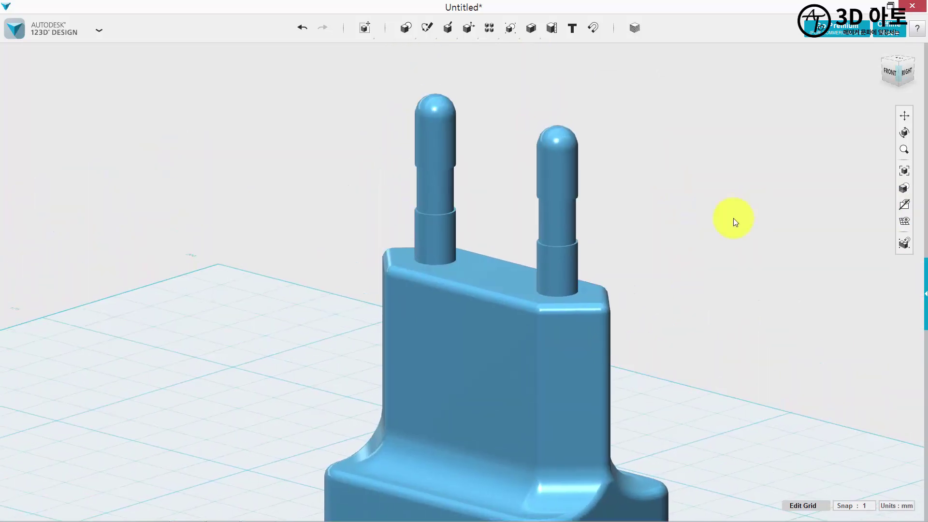
pyautogui.click(639, 30)
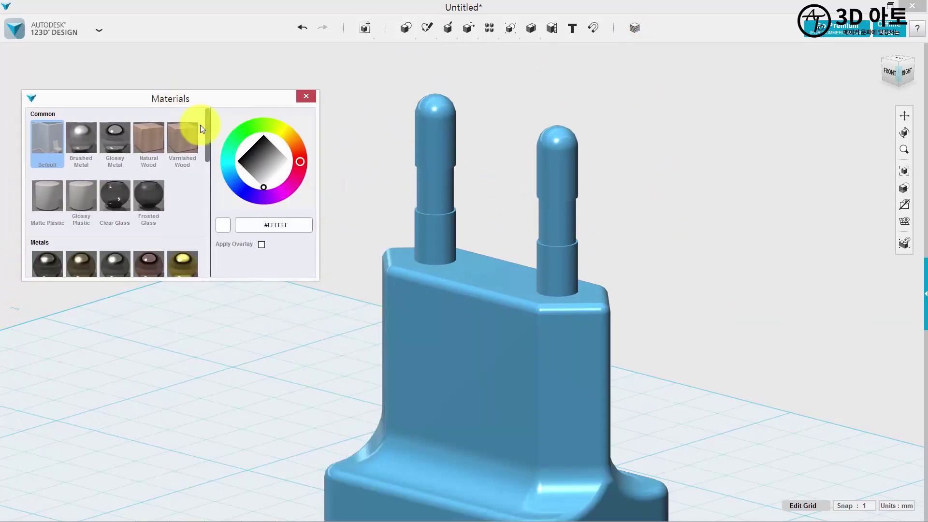
pyautogui.click(121, 127)
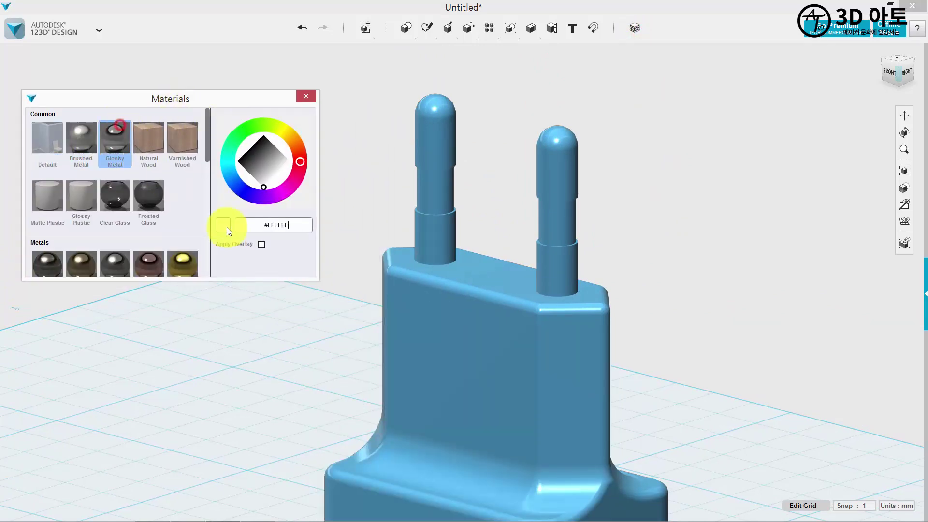
pyautogui.click(263, 244)
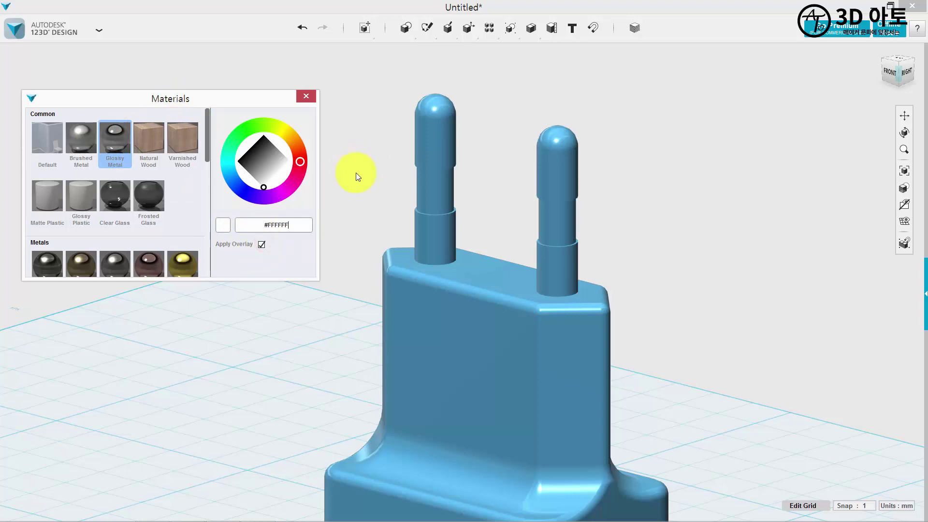
pyautogui.click(427, 115)
pyautogui.click(561, 148)
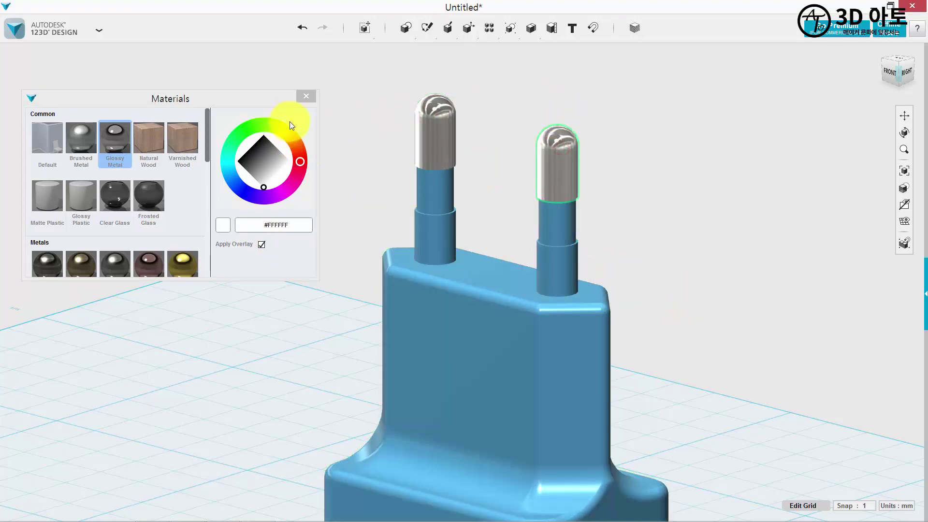
# Step: Give the charger body the Glossy Plastic material in #FFFFFF with overlay
pyautogui.scroll(-4, 360, 332)
pyautogui.click(456, 247)
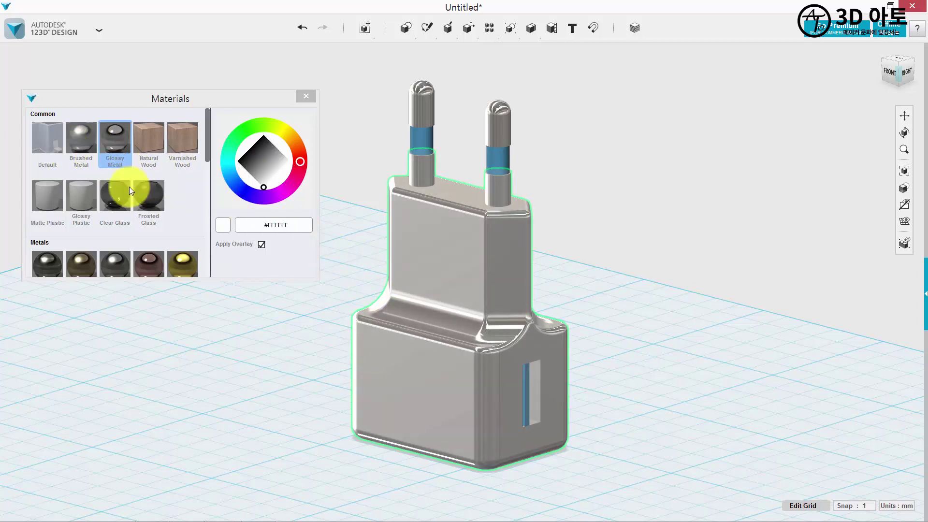
pyautogui.scroll(3, 437, 230)
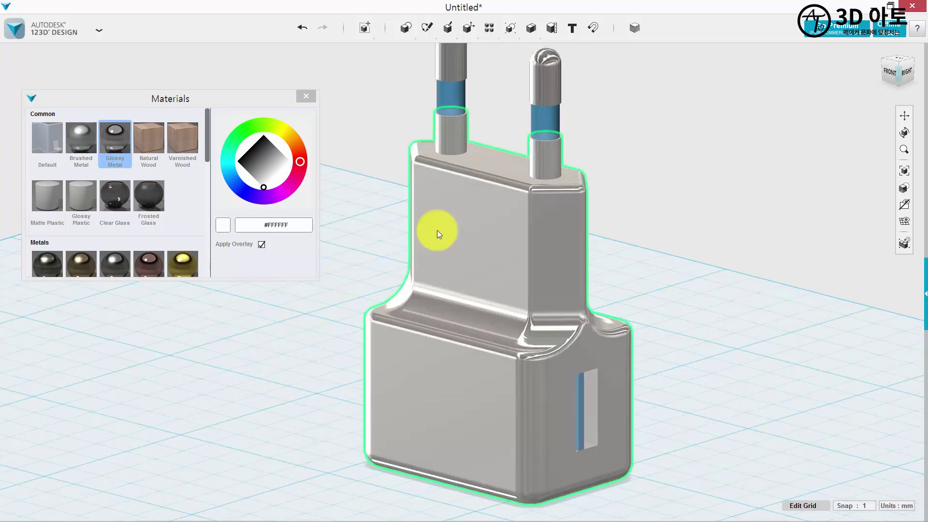
pyautogui.click(76, 201)
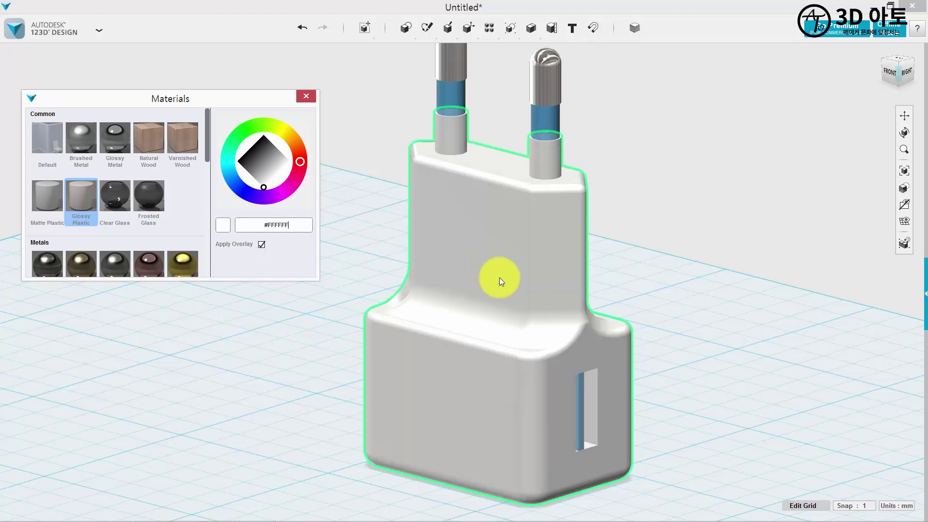
# Step: Apply the white Glossy Plastic material to the narrow middle sections of both pins
pyautogui.moveTo(627, 240)
pyautogui.mouseDown(button='right')
pyautogui.moveTo(545, 241)
pyautogui.moveTo(631, 239)
pyautogui.mouseUp(button='right')
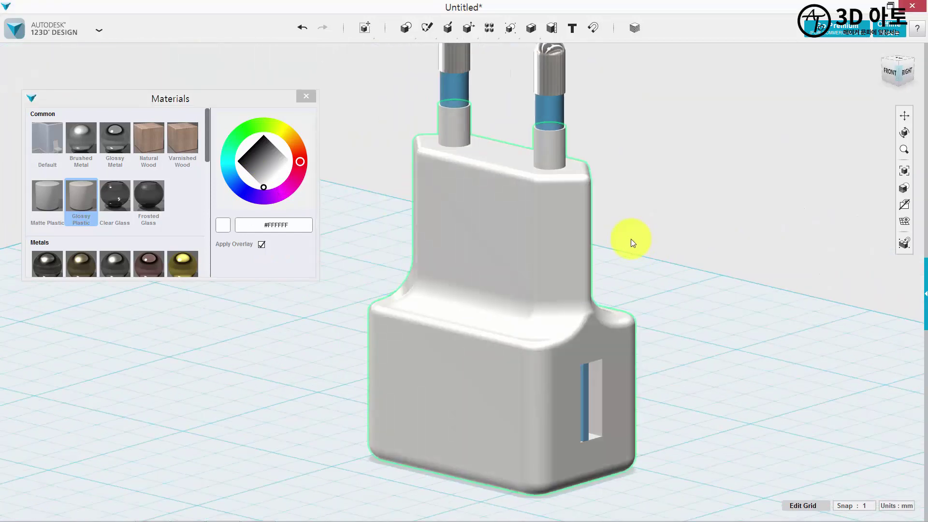
pyautogui.scroll(-3, 611, 238)
pyautogui.scroll(5, 561, 116)
pyautogui.moveTo(555, 133); pyautogui.dragTo(546, 155, button='middle')
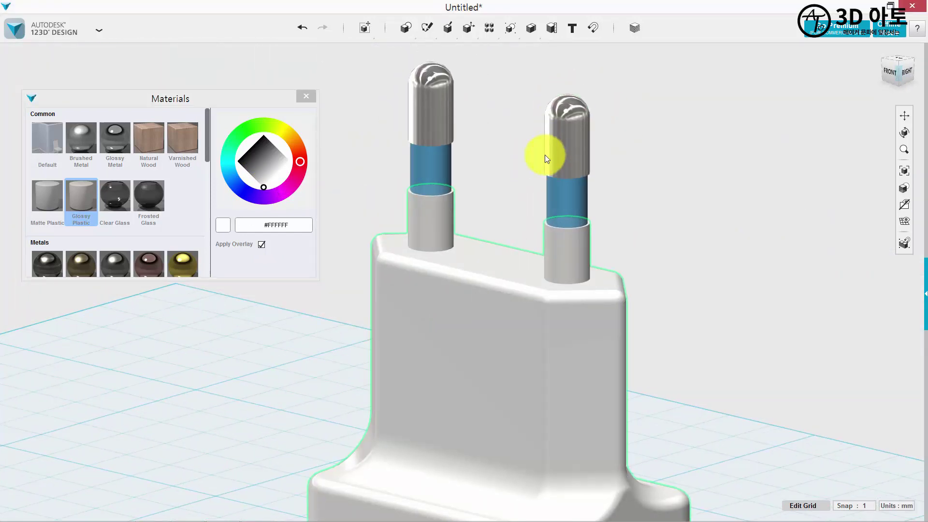
pyautogui.click(419, 178)
pyautogui.click(551, 194)
pyautogui.scroll(-3, 541, 214)
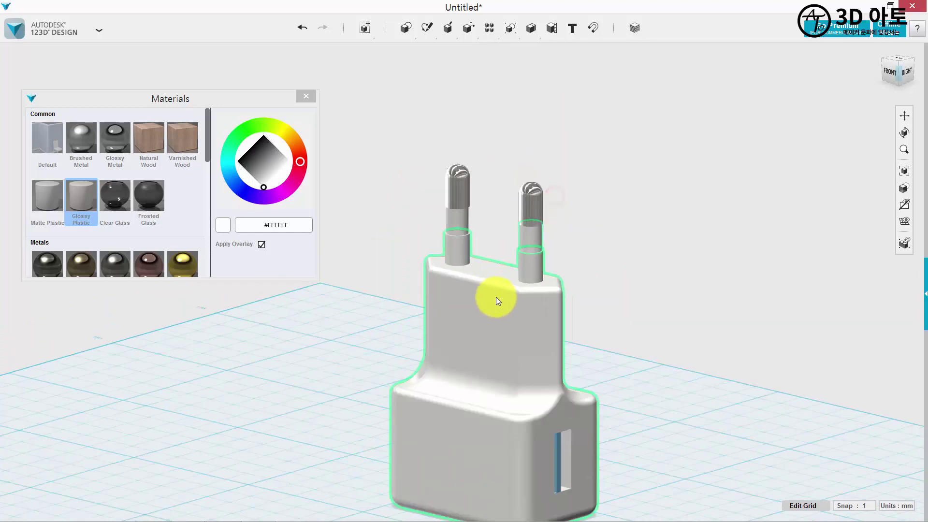
pyautogui.moveTo(497, 300); pyautogui.dragTo(518, 188, button='middle')
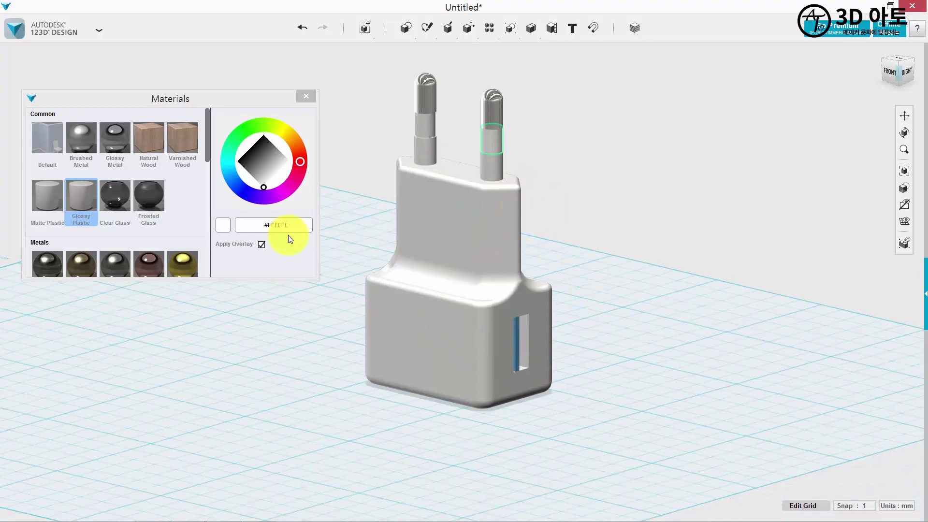
# Step: Give the tongue inside the USB slot a dark Glossy Plastic material in #2A2A2A with overlay and finish the material editing
pyautogui.moveTo(575, 242); pyautogui.dragTo(456, 222, button='right')
pyautogui.scroll(4, 455, 222)
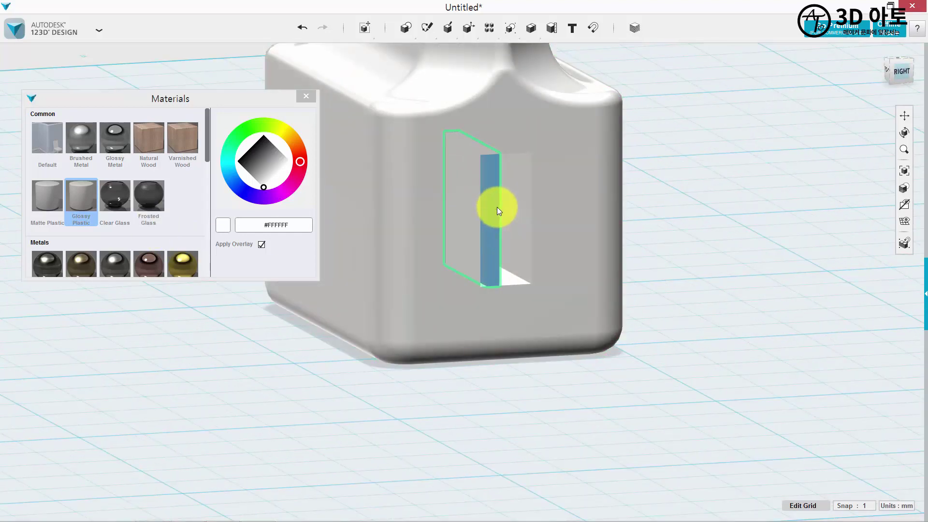
pyautogui.click(497, 207)
pyautogui.moveTo(261, 183); pyautogui.dragTo(265, 141)
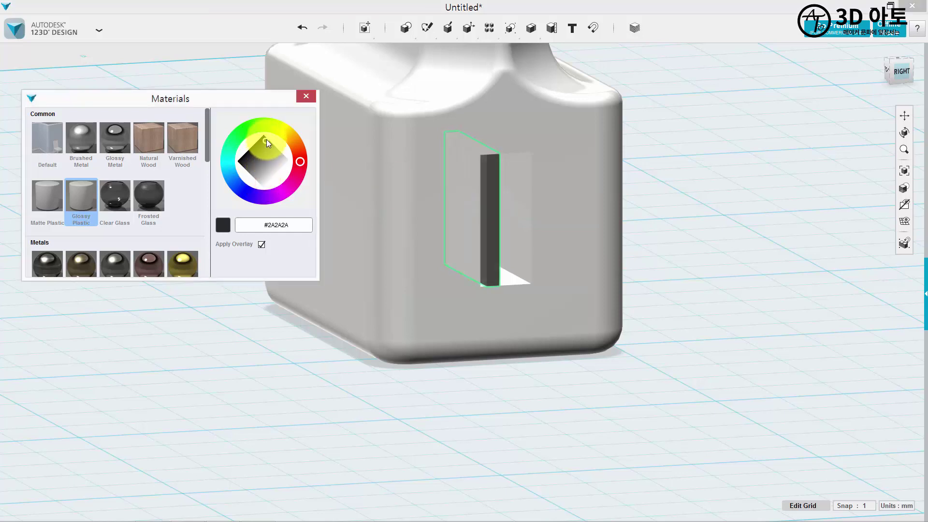
pyautogui.scroll(-4, 523, 199)
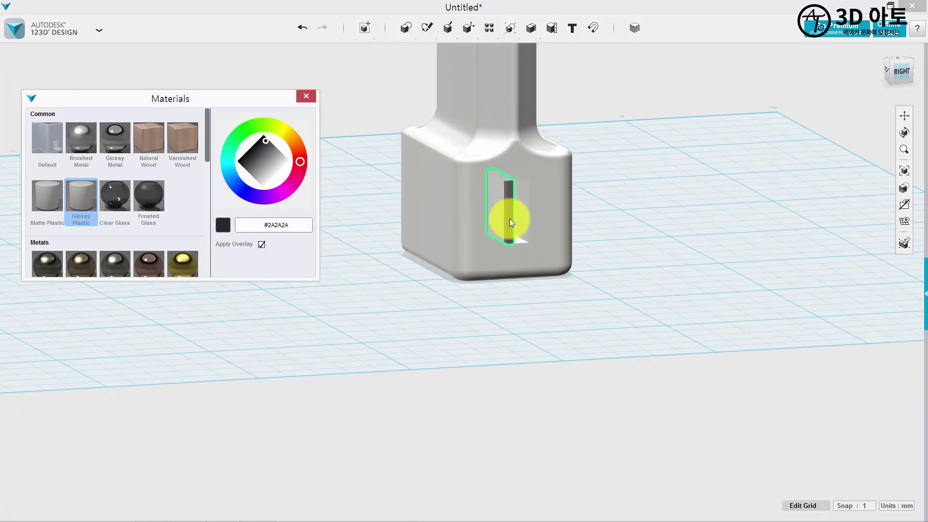
pyautogui.scroll(5, 505, 208)
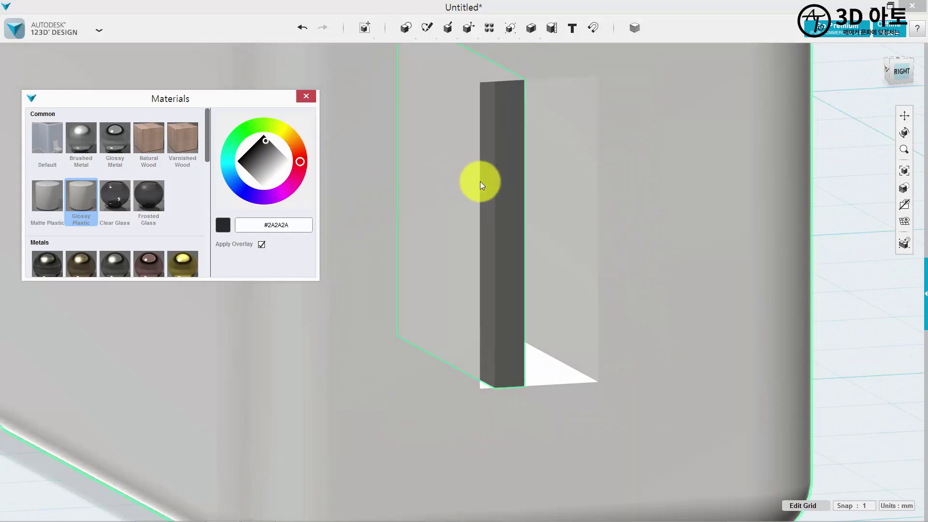
pyautogui.scroll(-5, 619, 207)
pyautogui.scroll(3, 610, 391)
pyautogui.scroll(-4, 609, 390)
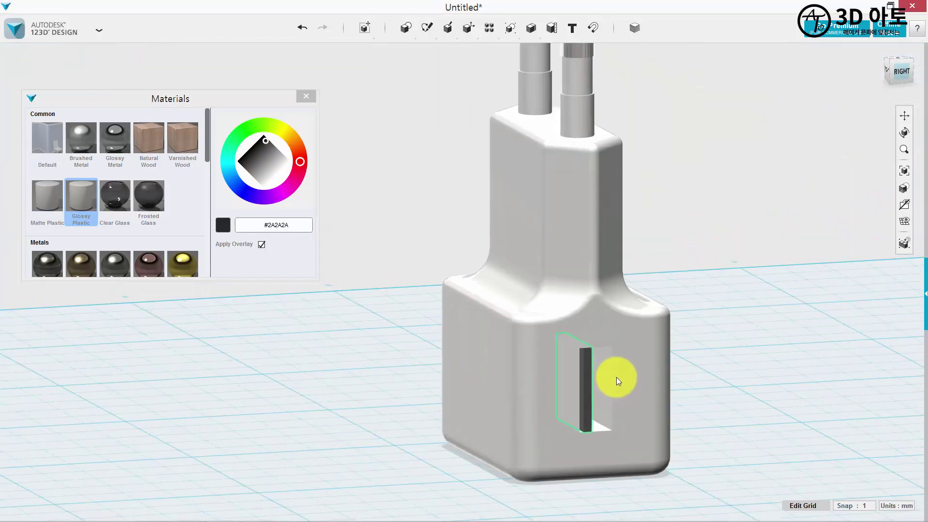
pyautogui.click(306, 95)
# Step: Examine the finished charger from several sides, including the pins, the body and the USB slot
pyautogui.scroll(-4, 584, 248)
pyautogui.moveTo(602, 280); pyautogui.dragTo(531, 288, button='middle')
pyautogui.moveTo(640, 286); pyautogui.dragTo(546, 285, button='right')
pyautogui.moveTo(405, 222); pyautogui.dragTo(504, 218, button='middle')
pyautogui.moveTo(505, 222); pyautogui.dragTo(648, 175, button='right')
pyautogui.scroll(4, 636, 196)
pyautogui.scroll(-3, 636, 196)
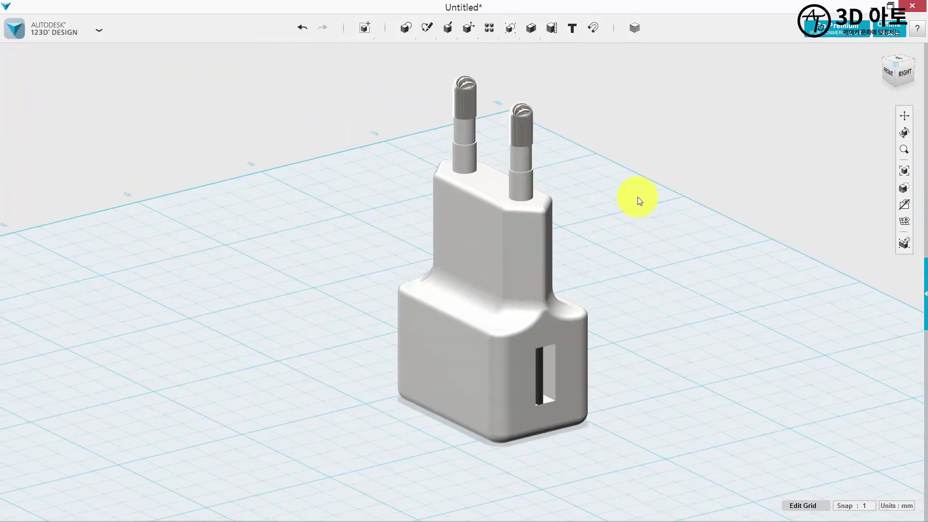